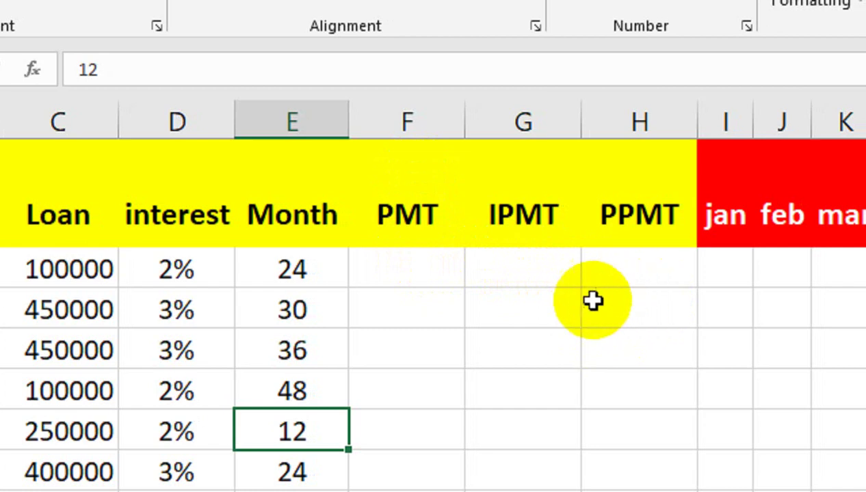
# - Replace the interest header in D2 with Markup and widen column D to fit it
pyautogui.click(201, 231)
pyautogui.write('Markup')
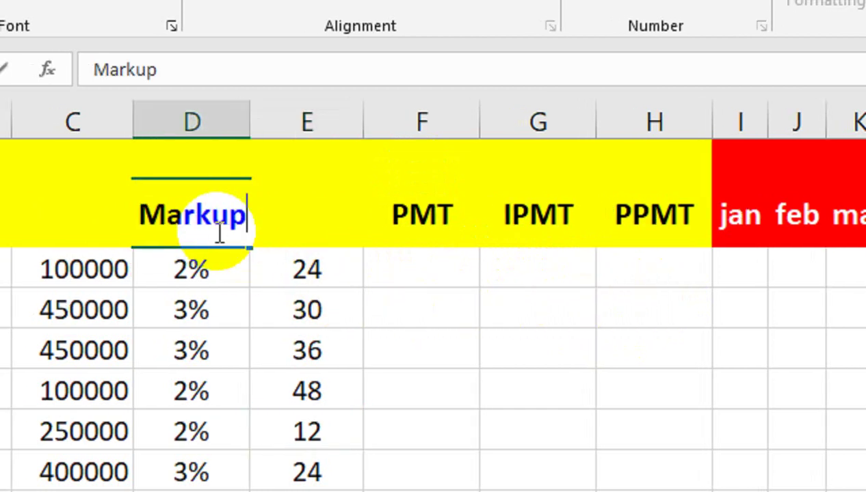
pyautogui.press('Return')
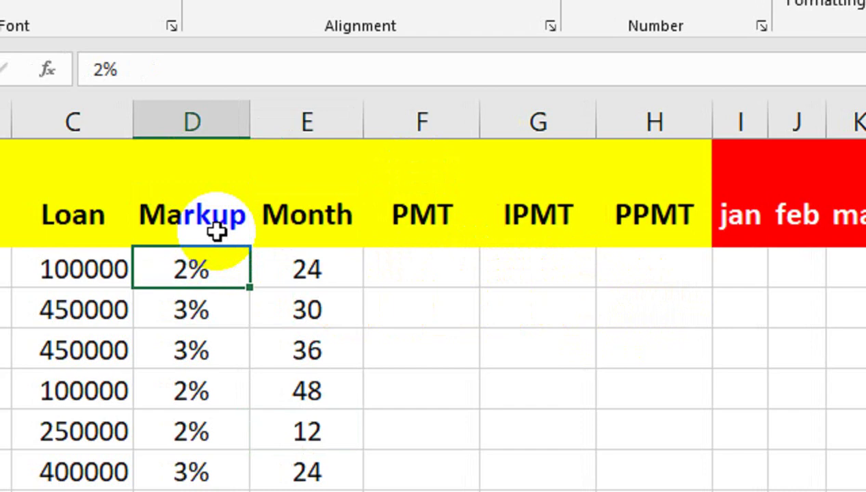
pyautogui.moveTo(250, 122); pyautogui.dragTo(267, 122)
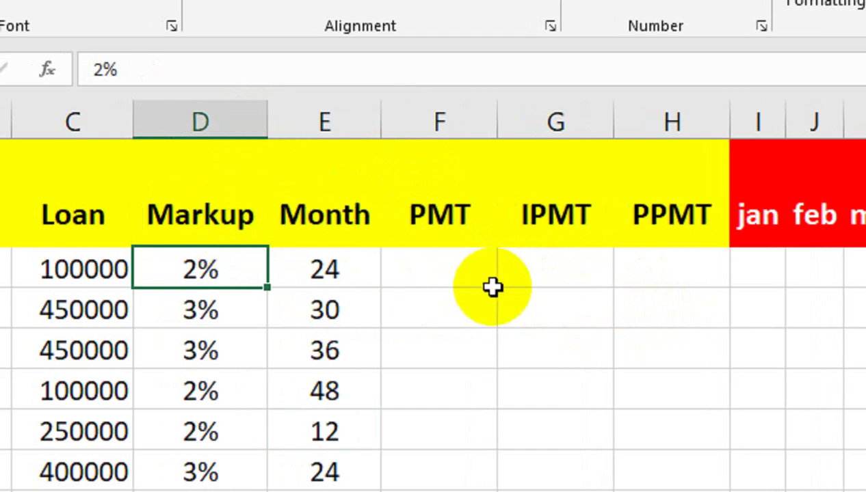
# - Insert a blank column between the Month and PMT columns
pyautogui.press('Right')
pyautogui.press('Right')
pyautogui.press('Right')
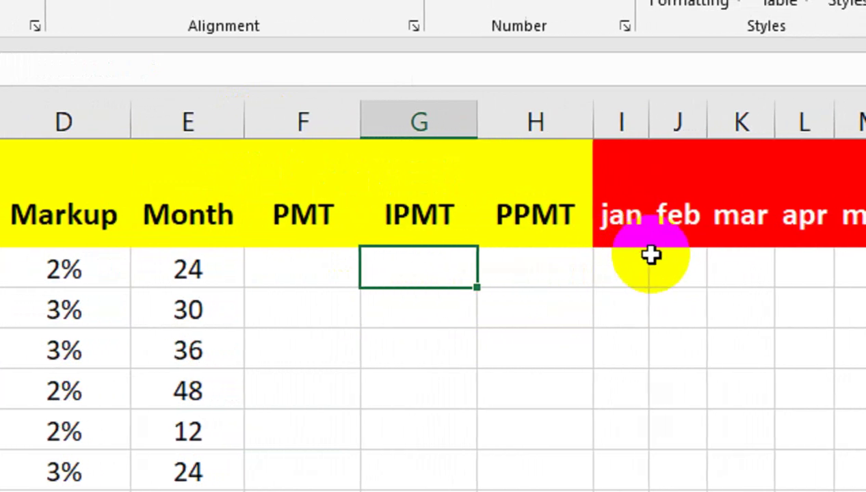
pyautogui.rightClick(300, 122)
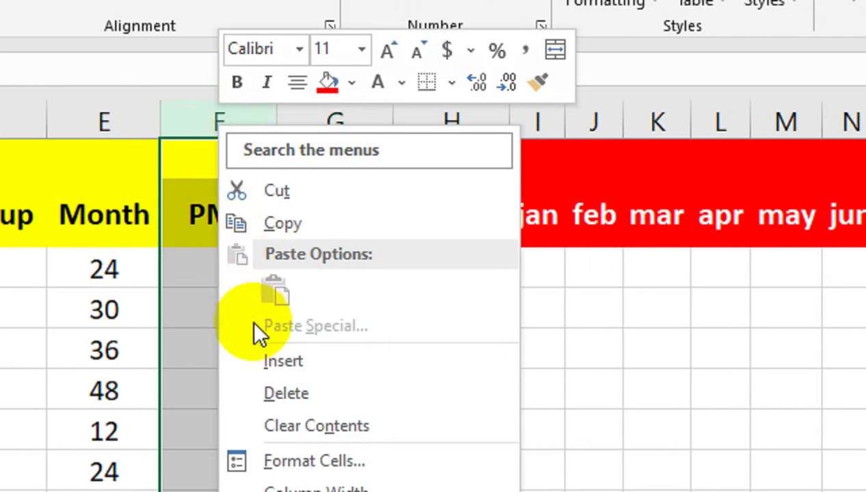
pyautogui.click(268, 357)
# - Enter the header Remaining in F2 of the new column and autofit the column width to the text
pyautogui.click(188, 209)
pyautogui.write('Rem')
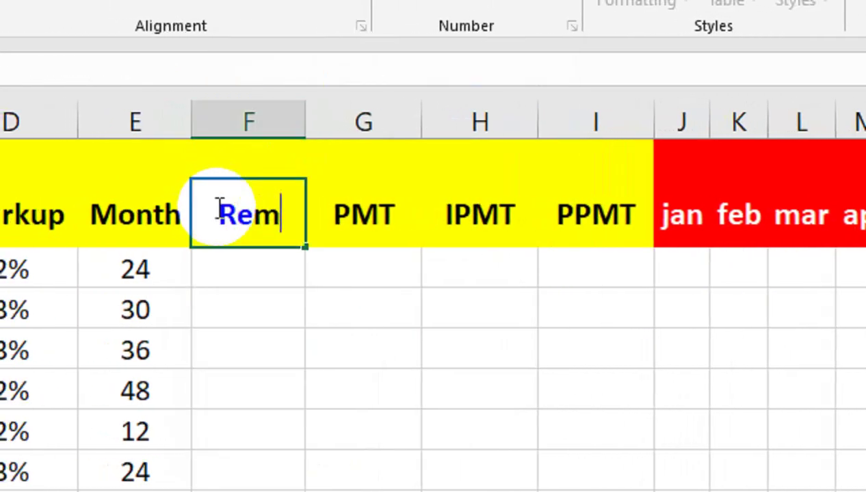
pyautogui.write('ioaningn')
pyautogui.press('BackSpace')
pyautogui.press('BackSpace')
pyautogui.press('BackSpace')
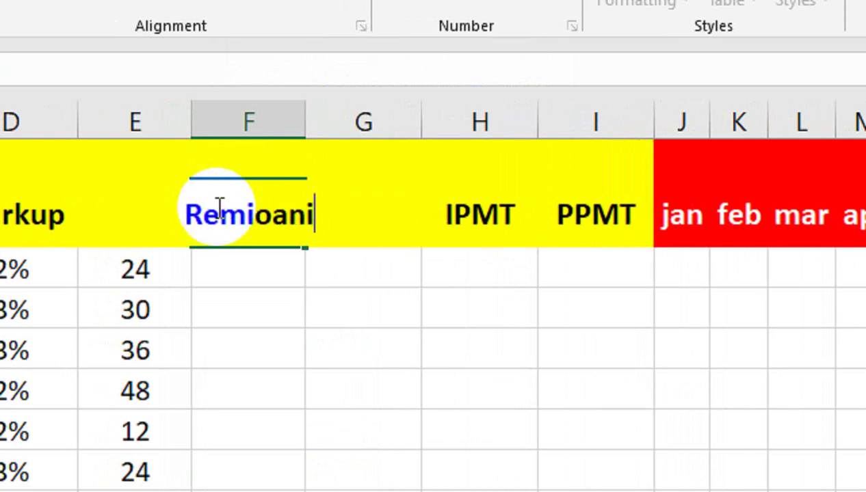
pyautogui.press('BackSpace')
pyautogui.press('BackSpace')
pyautogui.press('BackSpace')
pyautogui.press('BackSpace')
pyautogui.press('BackSpace')
pyautogui.write('aining')
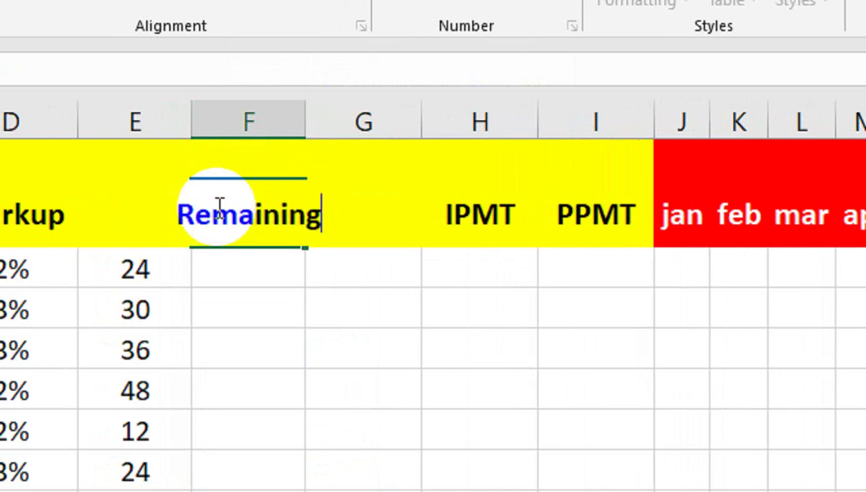
pyautogui.press('Return')
pyautogui.click(216, 208)
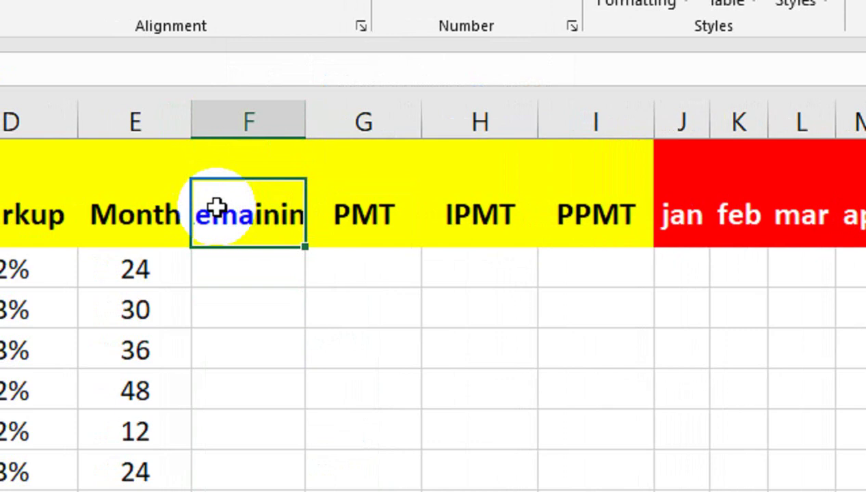
pyautogui.hotkey('alt', 'h')
pyautogui.press('o')
pyautogui.press('i')
pyautogui.click(216, 300)
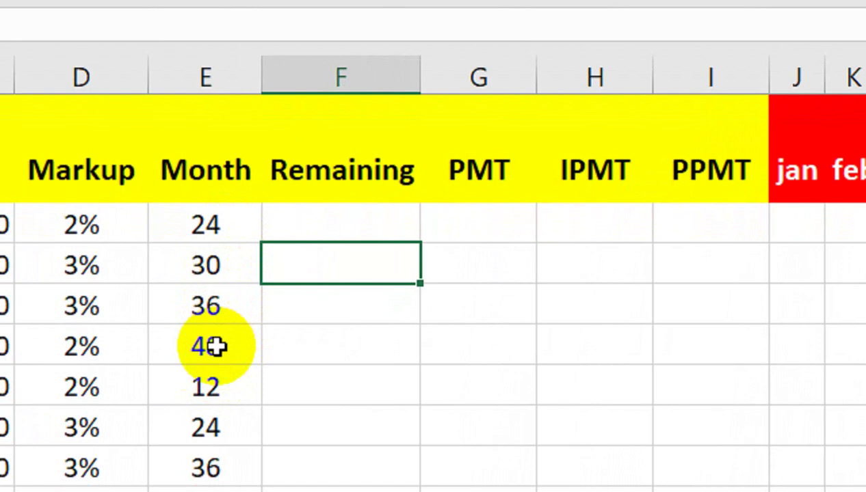
# - Enter the two-line header "Total Amount Receving" in BF2, directly after the last dec column
pyautogui.scroll(-1, 218, 411)
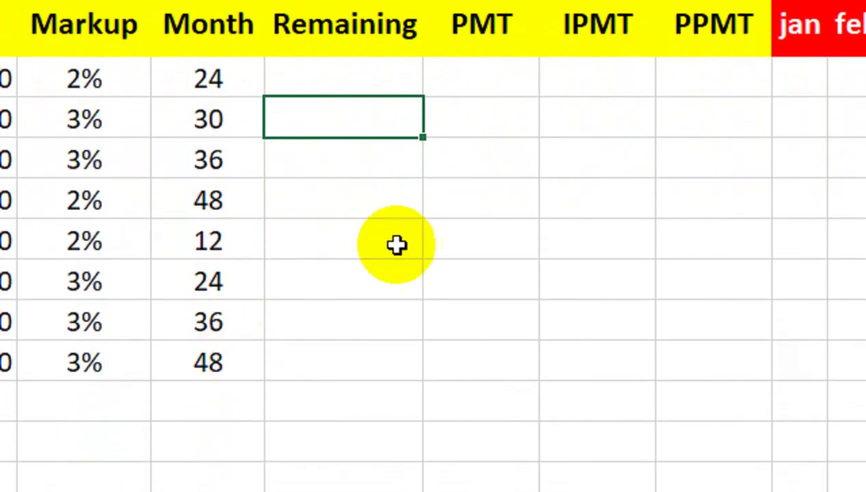
pyautogui.moveTo(628, 122)
pyautogui.mouseDown()
pyautogui.moveTo(858, 151)
pyautogui.moveTo(844, 116)
pyautogui.moveTo(845, 149)
pyautogui.moveTo(830, 141)
pyautogui.moveTo(854, 116)
pyautogui.moveTo(634, 116)
pyautogui.mouseUp()
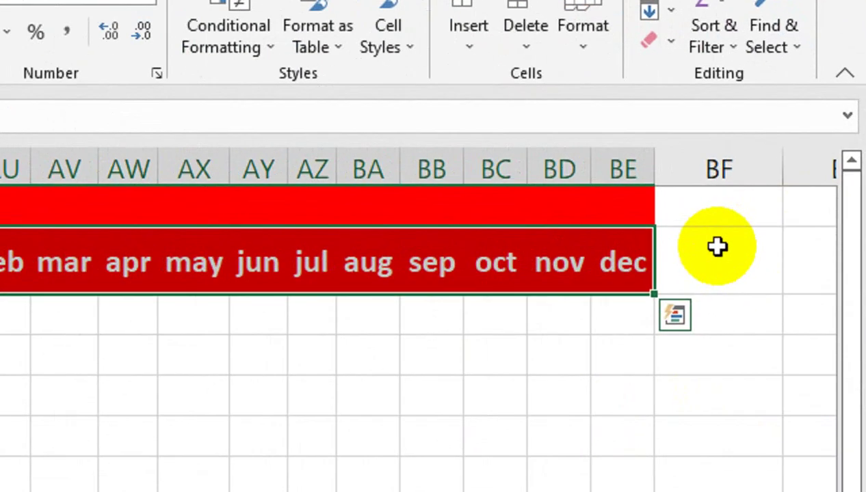
pyautogui.click(790, 189)
pyautogui.write('t')
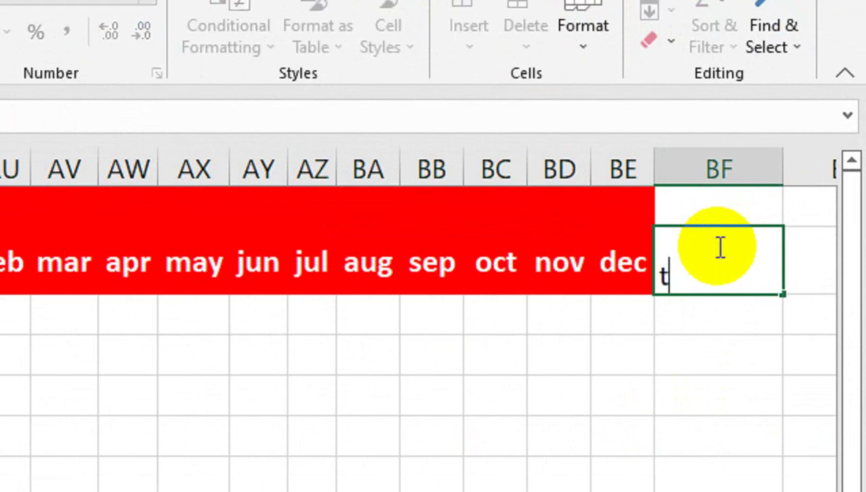
pyautogui.write('Total')
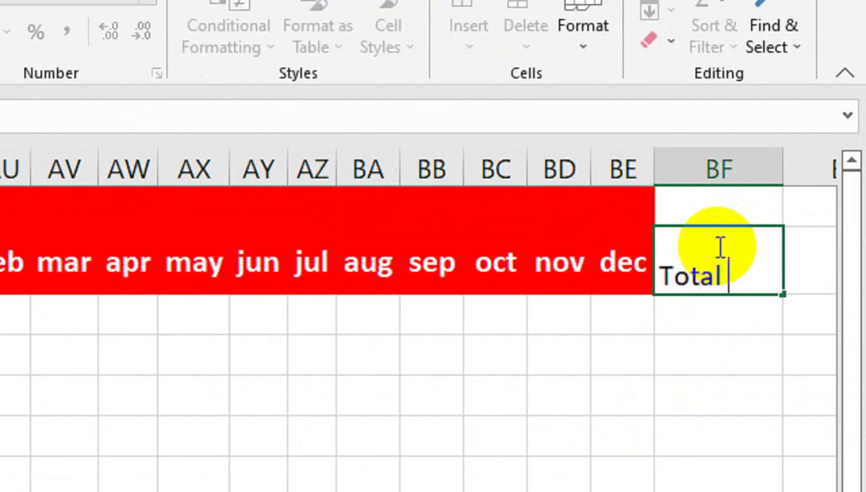
pyautogui.write(' Amount')
pyautogui.hotkey('alt', 'Return')
pyautogui.write('R')
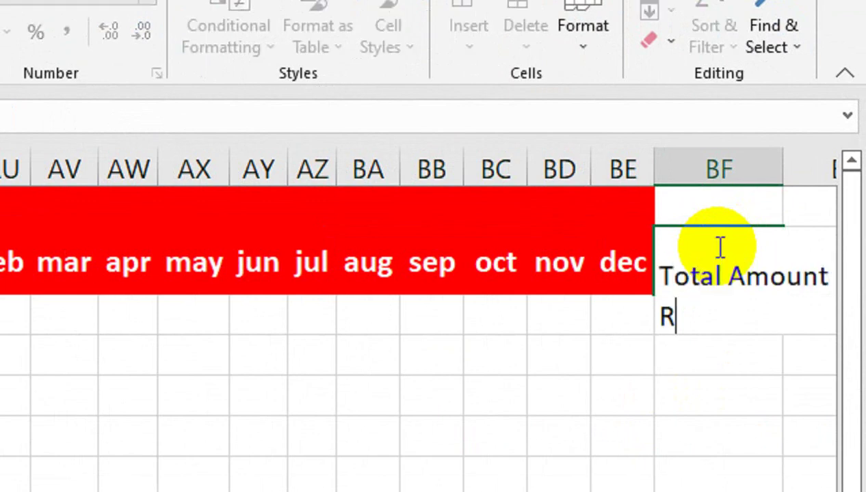
pyautogui.write('ece')
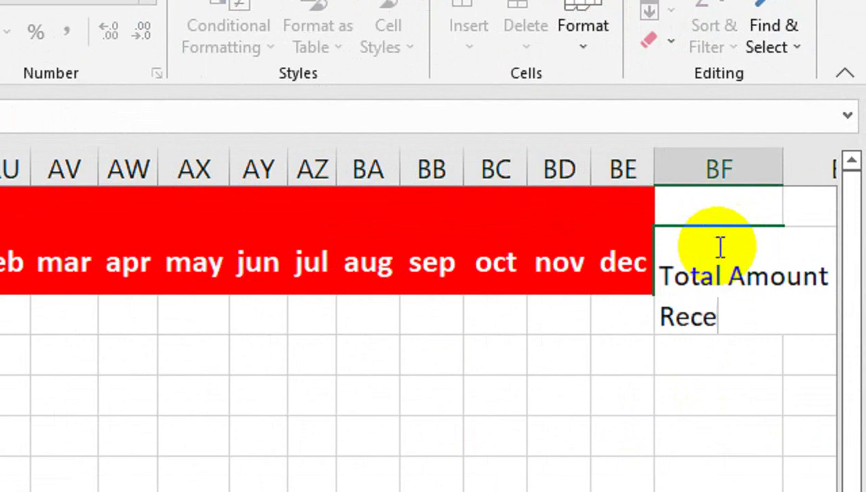
pyautogui.write('ving')
pyautogui.press('Return')
# - Merge and center cells BF1:BF2 for the total amount header and wrap its text
pyautogui.moveTo(748, 207); pyautogui.dragTo(738, 255)
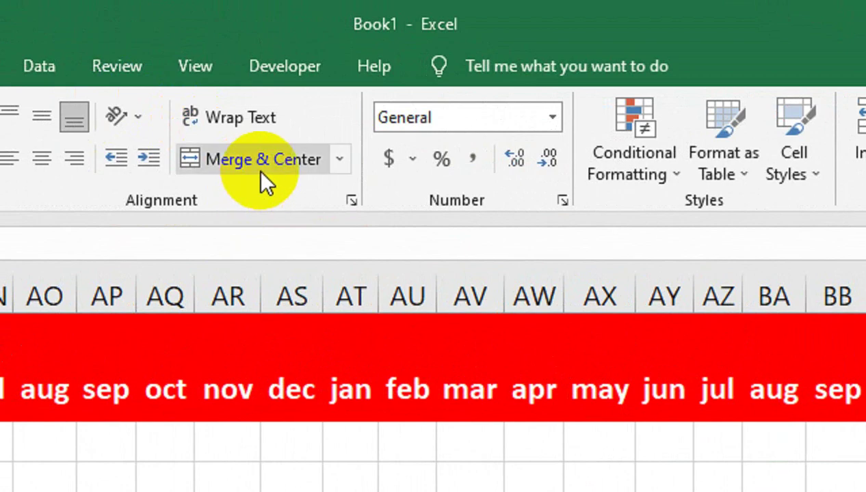
pyautogui.click(257, 167)
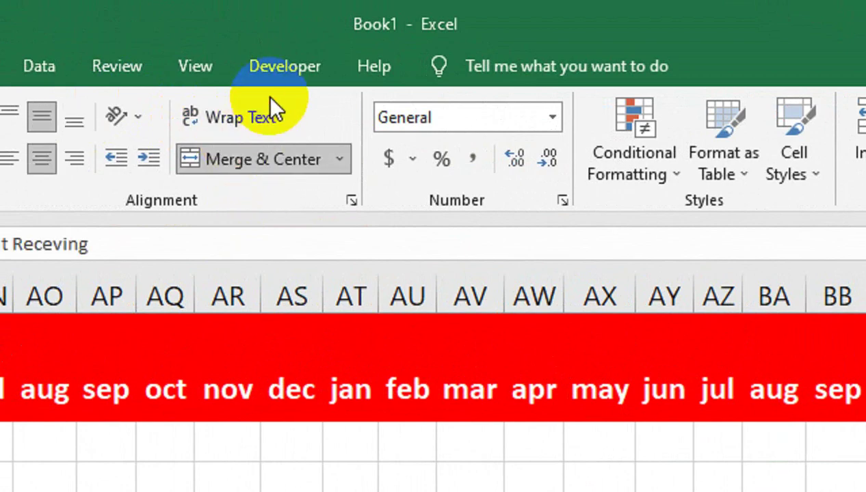
pyautogui.click(236, 117)
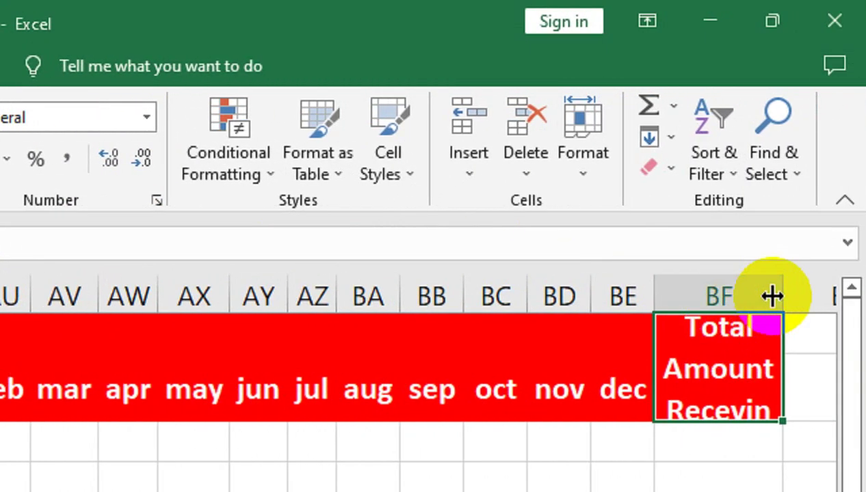
# - Widen column BF and reduce the font size of its merged header to 9
pyautogui.moveTo(772, 295); pyautogui.dragTo(817, 290)
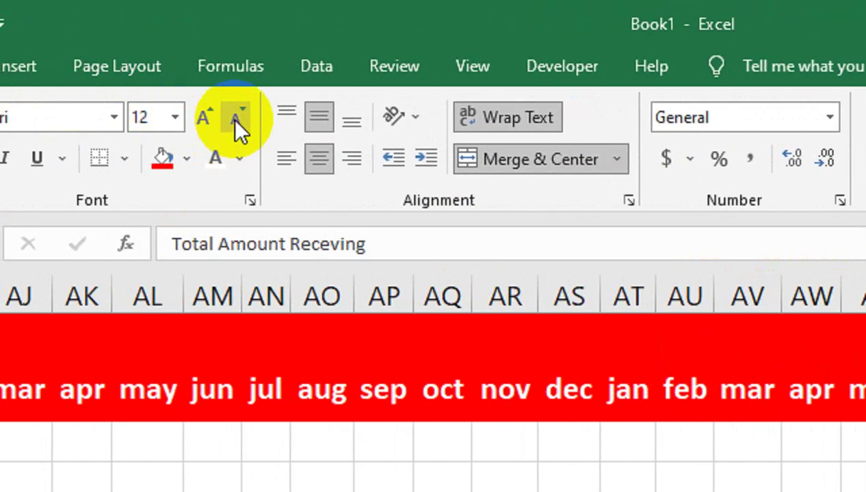
pyautogui.click(234, 118)
pyautogui.click(234, 118)
pyautogui.click(235, 118)
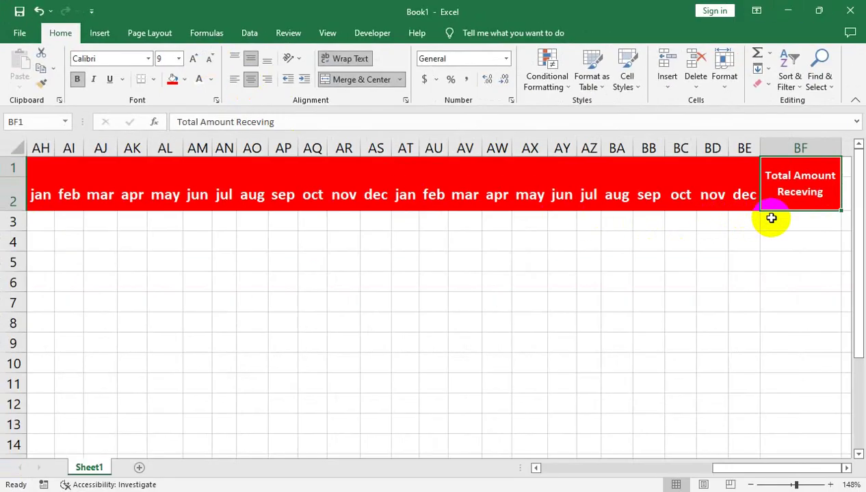
# - Start a COUNTIF formula in BF3 with the row's month cells J3:BE3 as its range
pyautogui.click(771, 218)
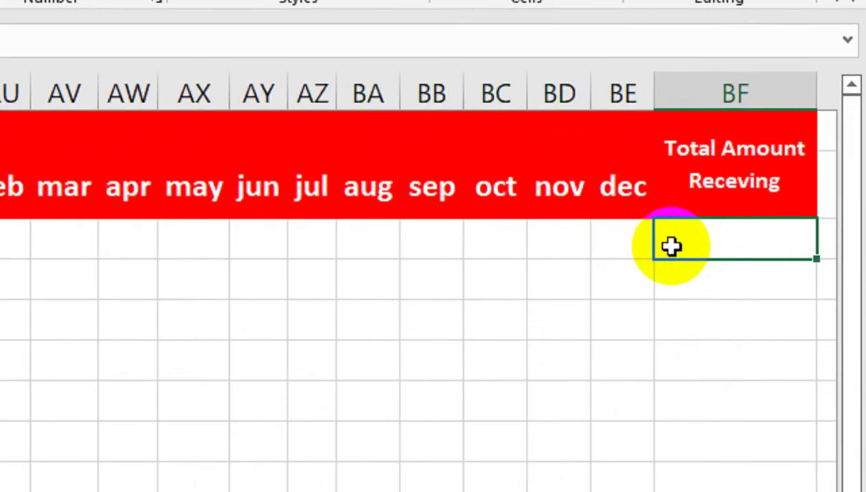
pyautogui.write('=co')
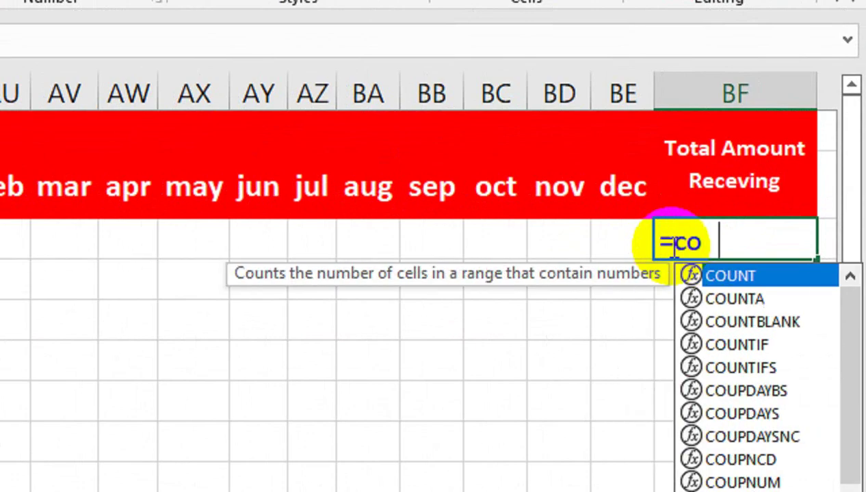
pyautogui.write('untif')
pyautogui.press('Tab')
pyautogui.press('Left')
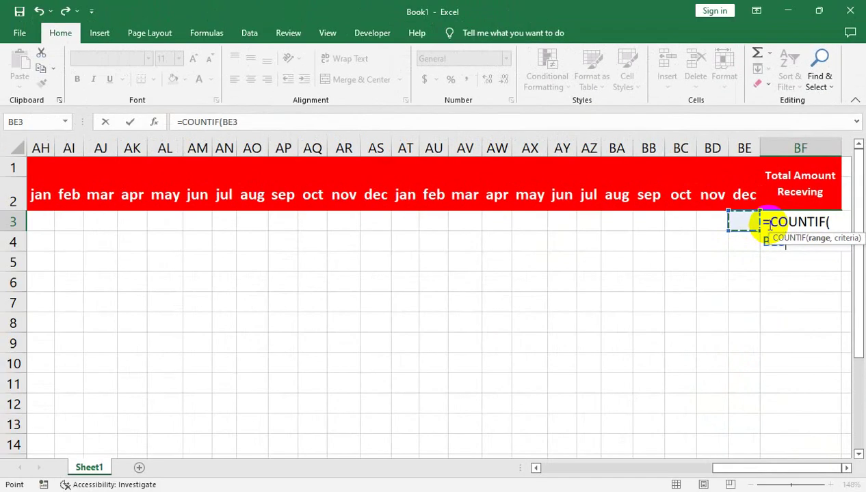
pyautogui.hotkey('shift', 'Left')
pyautogui.hotkey('shift', 'Left')
pyautogui.hotkey('shift', 'Left')
pyautogui.hotkey('shift', 'Left')
pyautogui.hotkey('shift', 'Left')
pyautogui.hotkey('shift', 'Left')
pyautogui.hotkey('shift', 'Left')
pyautogui.hotkey('shift', 'Left')
pyautogui.hotkey('shift', 'Left')
pyautogui.hotkey('shift', 'Left')
pyautogui.hotkey('shift', 'Left')
pyautogui.hotkey('shift', 'Left')
pyautogui.hotkey('shift', 'Left')
pyautogui.hotkey('shift', 'Left')
pyautogui.hotkey('shift', 'Left')
pyautogui.hotkey('shift', 'Left')
pyautogui.hotkey('shift', 'Left')
pyautogui.hotkey('shift', 'Left')
pyautogui.hotkey('shift', 'Left')
pyautogui.hotkey('shift', 'Left')
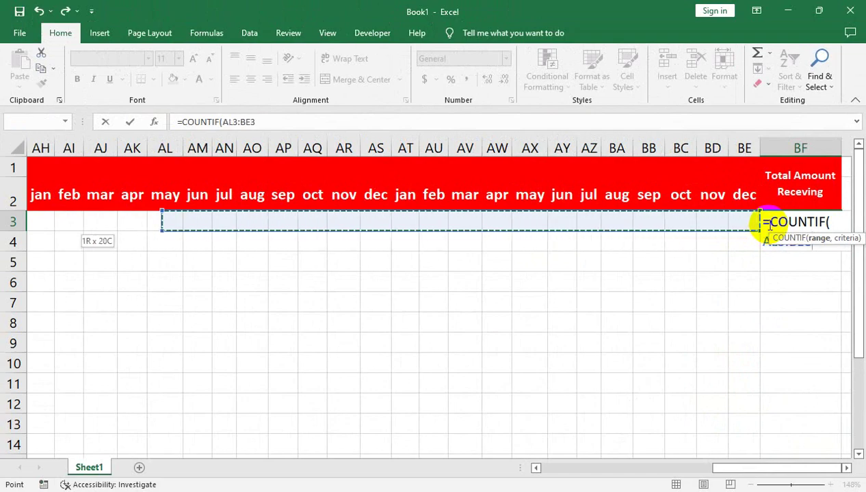
pyautogui.hotkey('shift', 'Left')
pyautogui.hotkey('shift', 'Left')
pyautogui.hotkey('shift', 'Left')
pyautogui.hotkey('shift', 'Left')
pyautogui.hotkey('shift', 'Left')
pyautogui.hotkey('shift', 'Left')
pyautogui.hotkey('shift', 'Left')
pyautogui.hotkey('shift', 'Left')
pyautogui.hotkey('shift', 'Left')
pyautogui.hotkey('shift', 'Left')
pyautogui.hotkey('shift', 'Left')
pyautogui.hotkey('shift', 'Left')
pyautogui.hotkey('shift', 'Left')
pyautogui.hotkey('shift', 'Left')
pyautogui.hotkey('shift', 'Left')
pyautogui.hotkey('shift', 'Left')
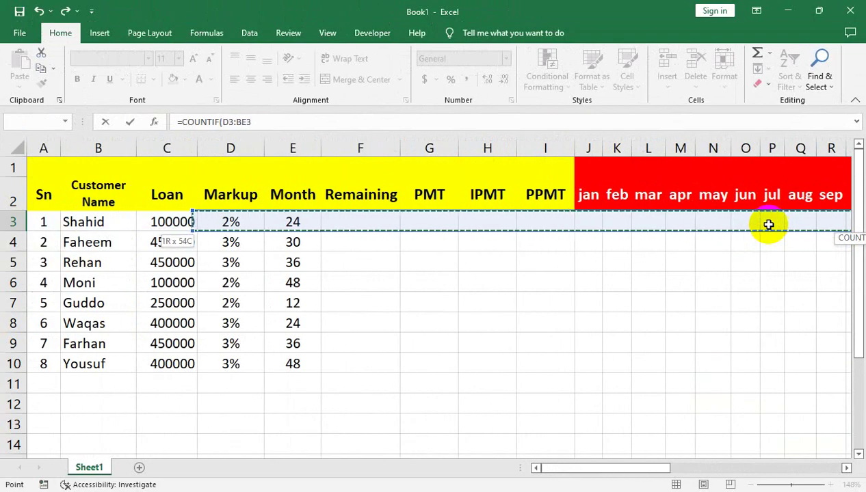
pyautogui.hotkey('shift', 'Right')
pyautogui.hotkey('shift', 'Right')
pyautogui.hotkey('shift', 'Right')
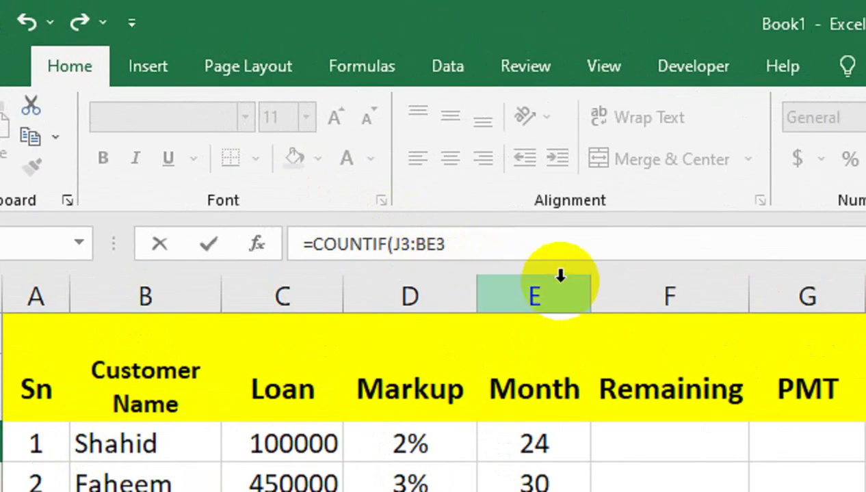
# - Complete the BF3 formula with the criterion "P" and multiply the count by the PMT cell G3
pyautogui.write(',"P")*')
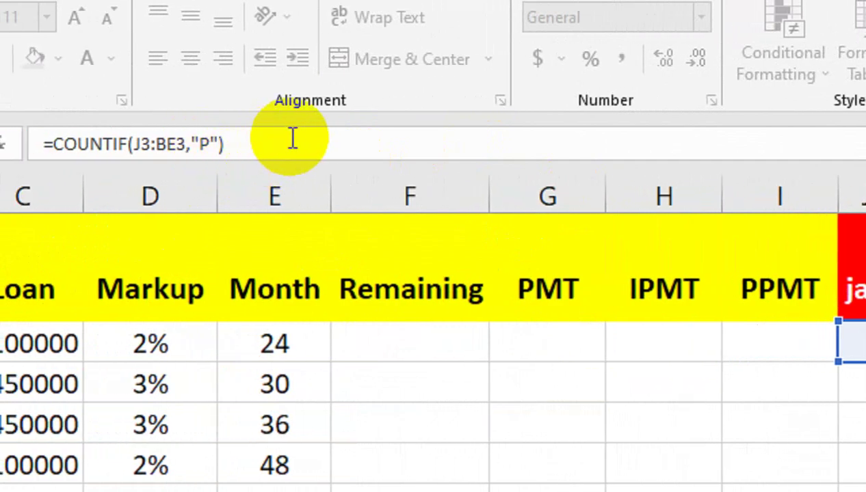
pyautogui.click(534, 344)
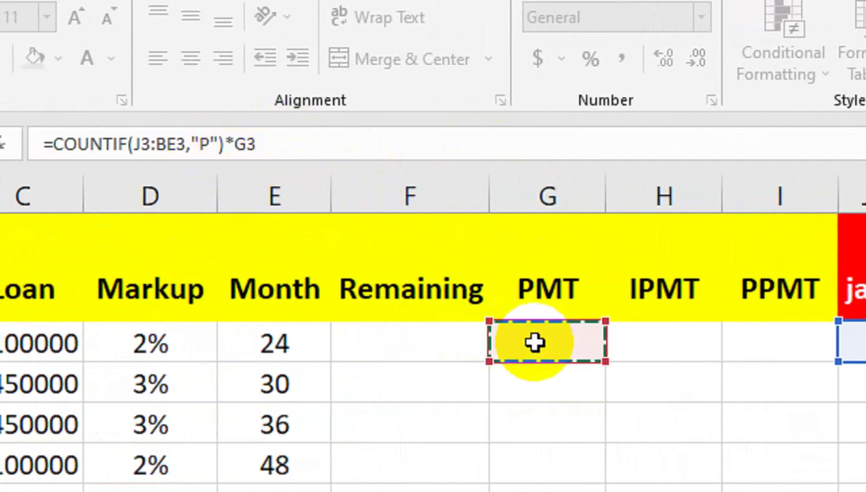
pyautogui.press('Return')
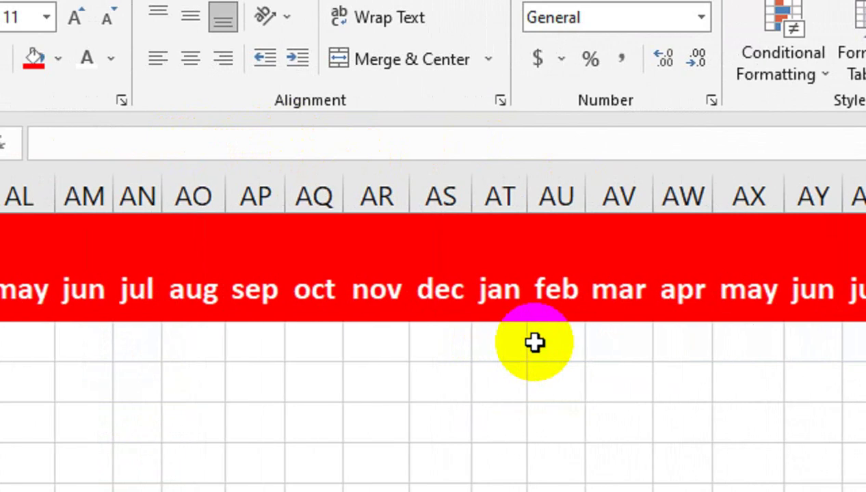
# - Copy the COUNTIF formula from BF3 down to BF10 for the remaining customers
pyautogui.click(721, 336)
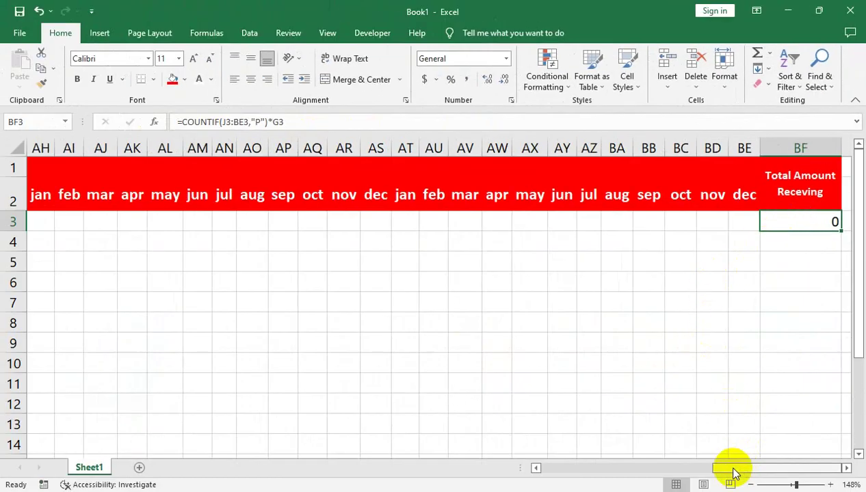
pyautogui.moveTo(733, 472); pyautogui.dragTo(774, 458)
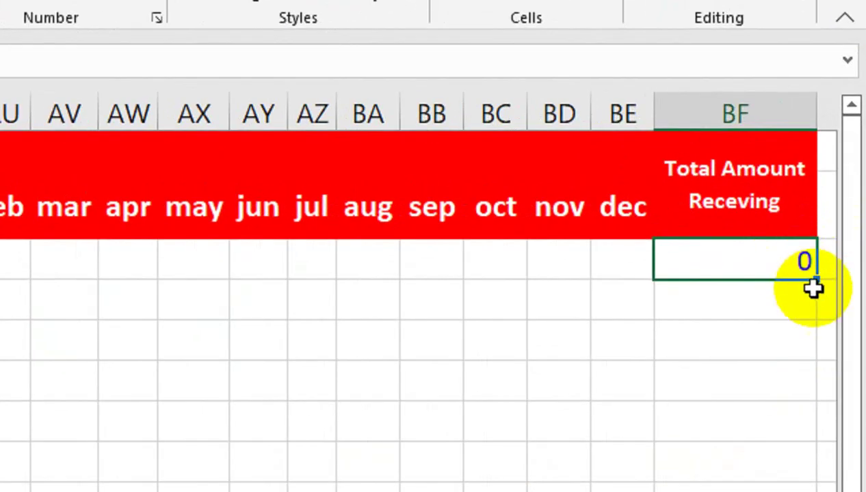
pyautogui.moveTo(841, 231); pyautogui.dragTo(783, 426)
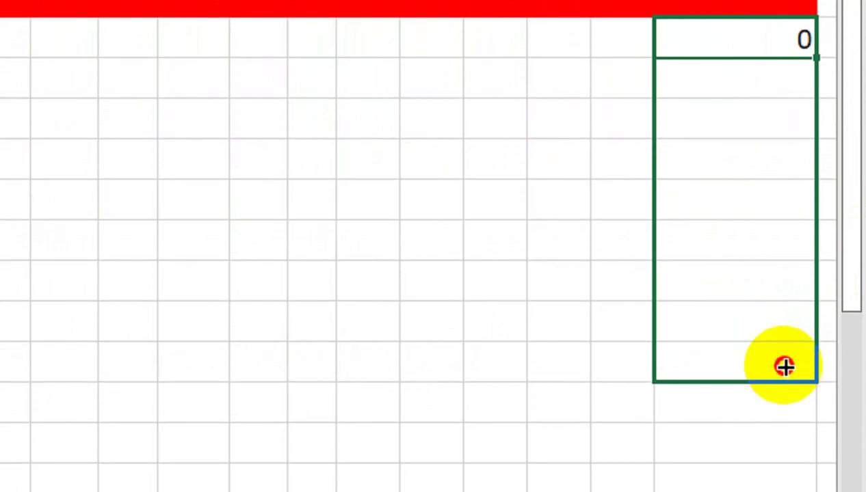
pyautogui.moveTo(785, 367); pyautogui.dragTo(792, 356)
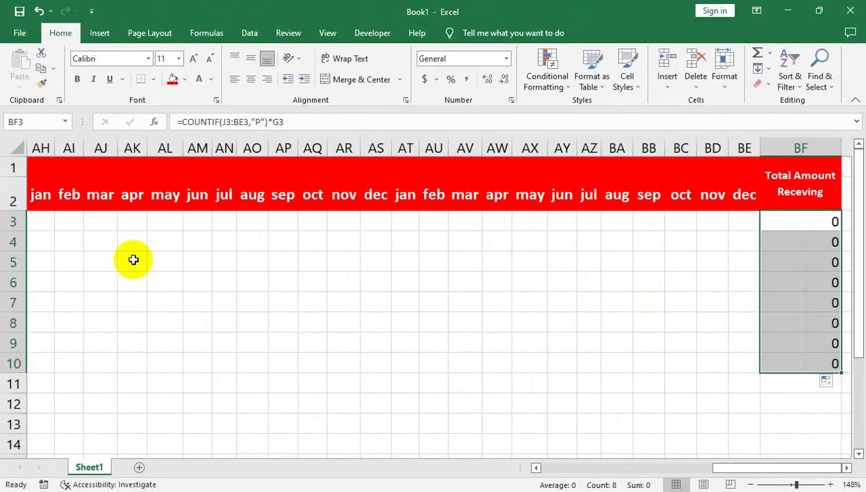
pyautogui.moveTo(750, 479); pyautogui.dragTo(570, 470)
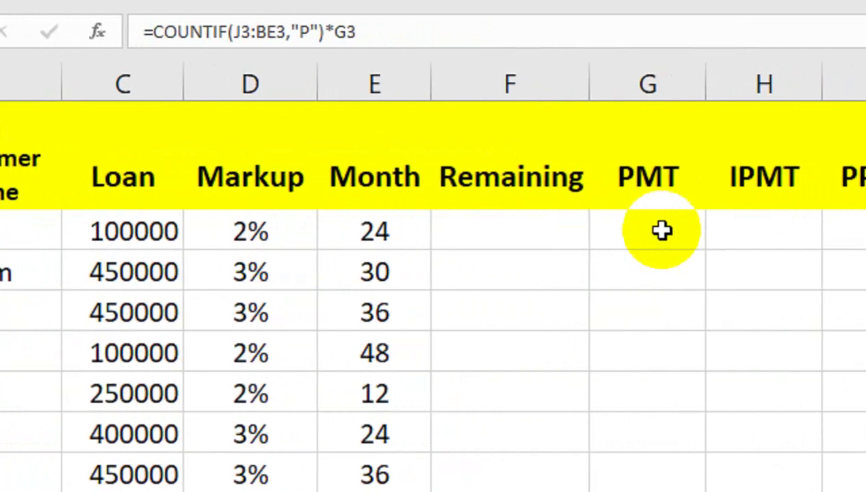
# - Enter a test payment of 5000 in PMT cell G3 and fit column G's width to it
pyautogui.click(650, 230)
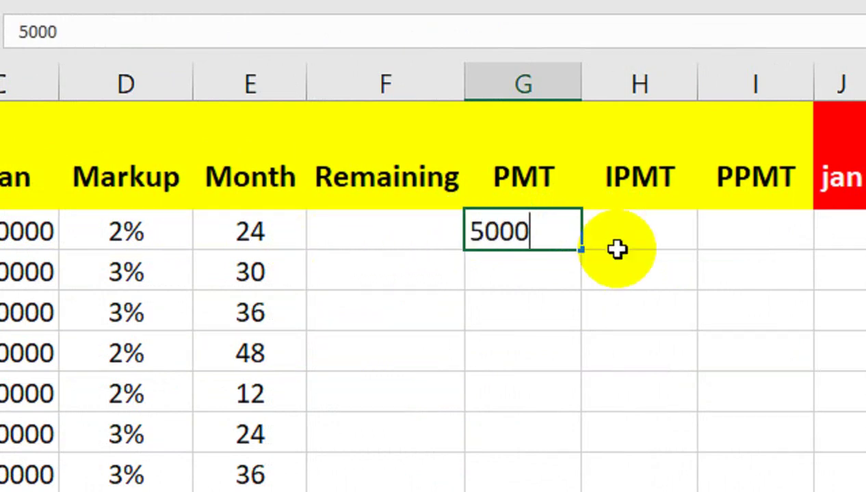
pyautogui.press('Return')
pyautogui.press('Up')
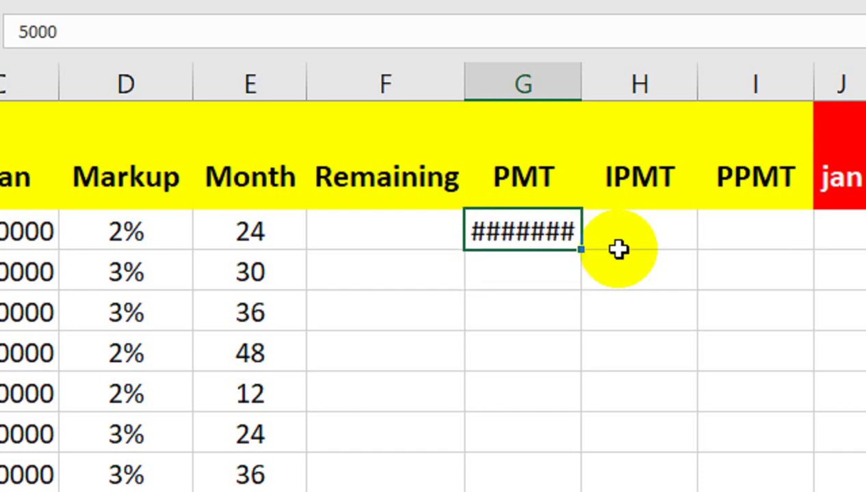
pyautogui.hotkey('alt', 'h')
pyautogui.press('o')
pyautogui.press('i')
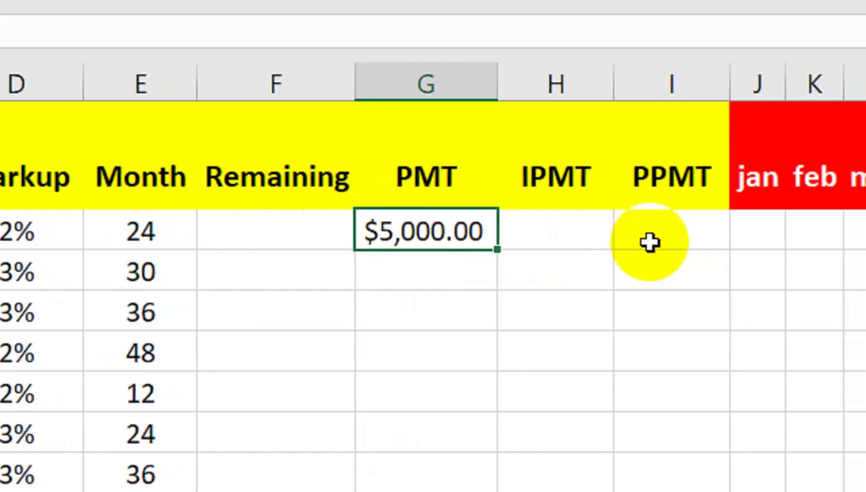
# - Mark jan and feb with "P" in J3 and K3, and check the first customer's total amount in BF3
pyautogui.click(668, 238)
pyautogui.write('P')
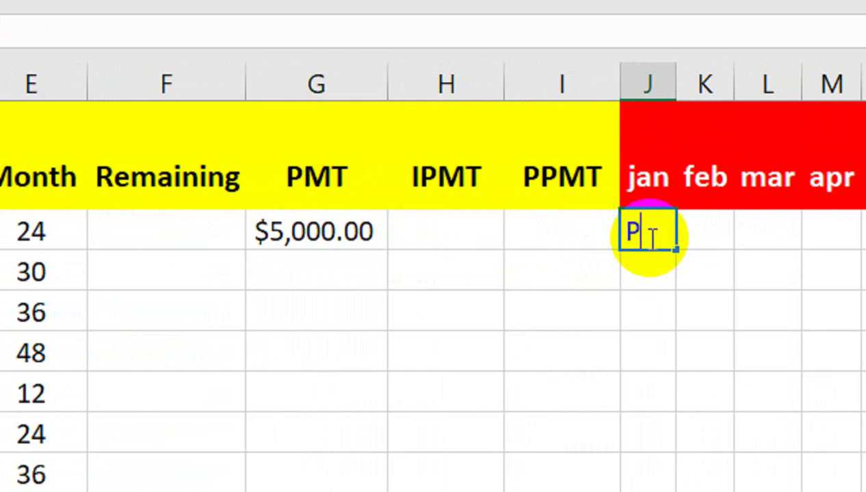
pyautogui.press('Tab')
pyautogui.write('P')
pyautogui.press('Tab')
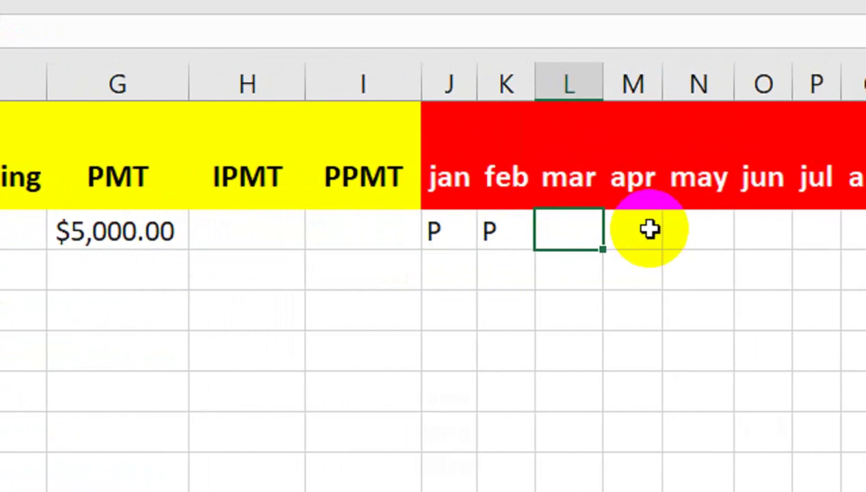
pyautogui.hotkey('ctrl', 'Right')
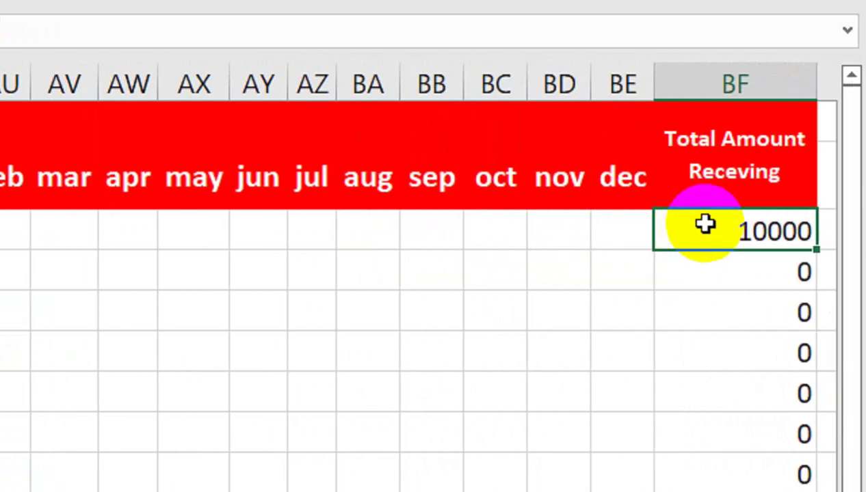
pyautogui.doubleClick(712, 232)
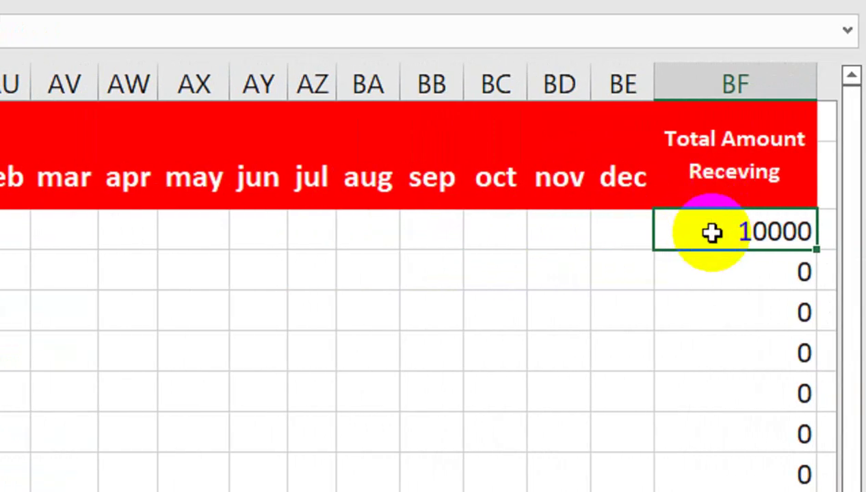
# - Clear the test payment from G3 and the "P" marks from J3 and K3
pyautogui.hotkey('ctrl', 'Left')
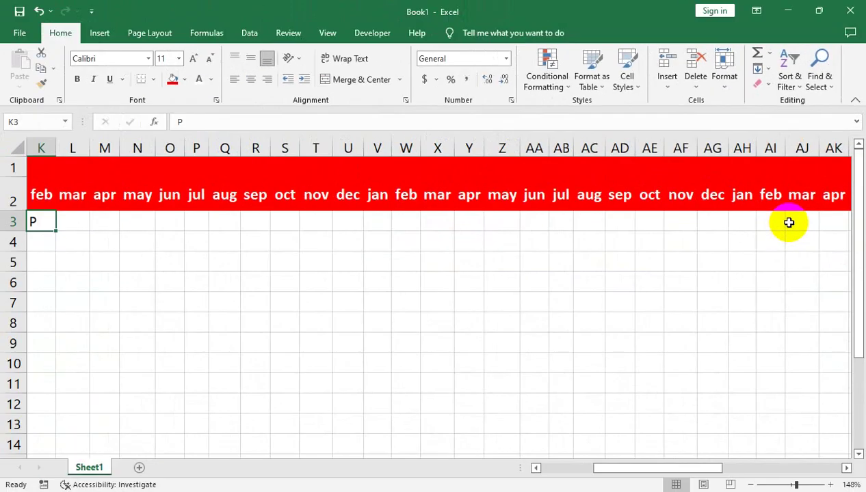
pyautogui.hotkey('ctrl', 'Left')
pyautogui.hotkey('ctrl', 'Left')
pyautogui.hotkey('ctrl', 'Left')
pyautogui.hotkey('ctrl', 'Left')
pyautogui.press('Right')
pyautogui.press('Right')
pyautogui.press('Right')
pyautogui.press('Right')
pyautogui.press('Right')
pyautogui.press('Right')
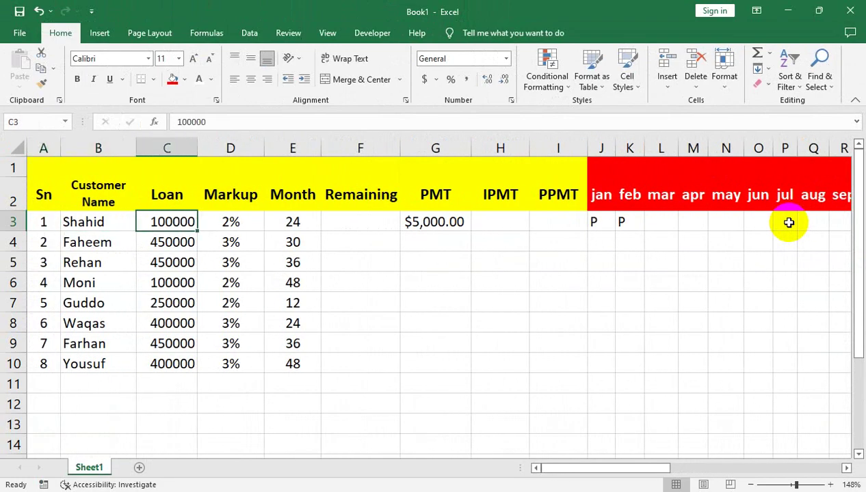
pyautogui.press('Right')
pyautogui.press('Right')
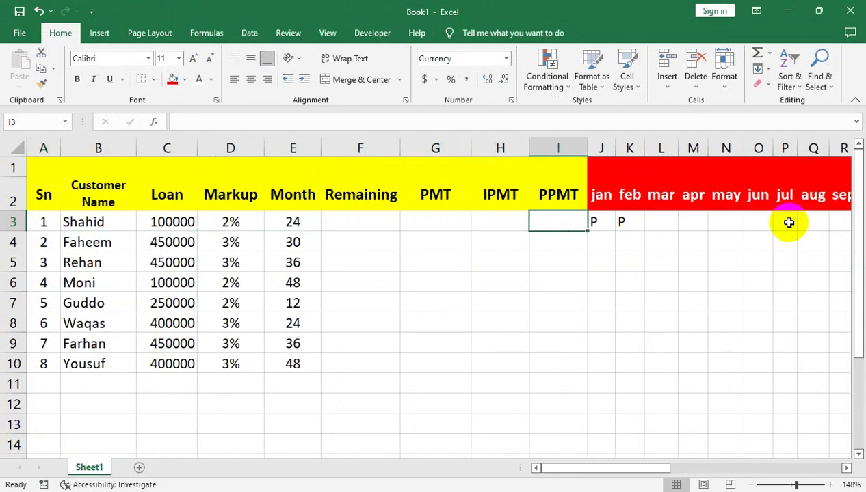
pyautogui.press('Right')
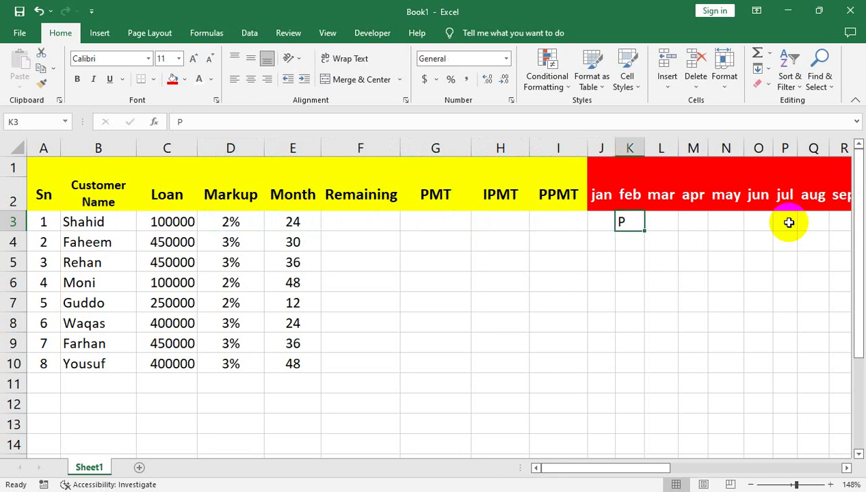
pyautogui.press('Left')
pyautogui.press('Left')
pyautogui.press('Left')
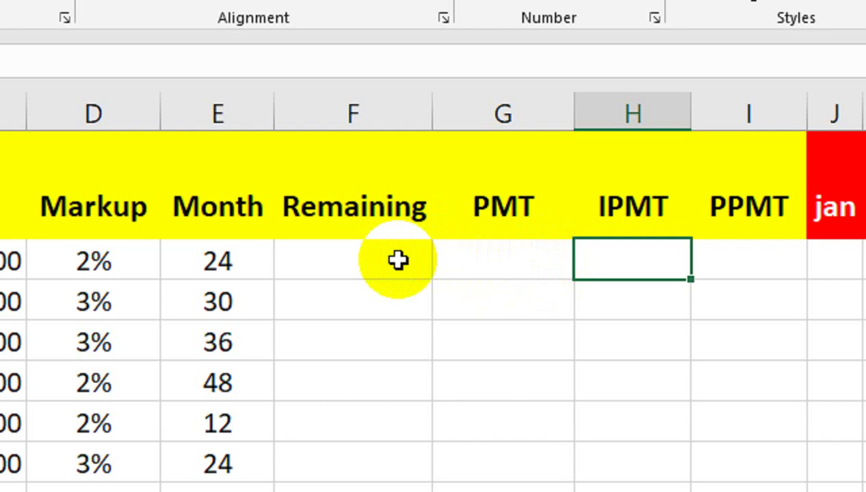
# - Enter =PMT(D3/12,E3,C3) in G3, using the markup, month count and loan cells of the first customer
pyautogui.click(494, 259)
pyautogui.write('=PMT(')
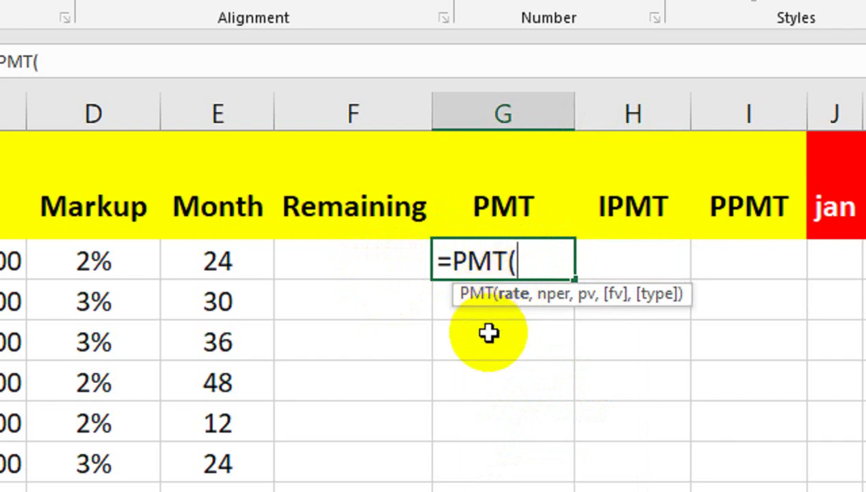
pyautogui.press('BackSpace')
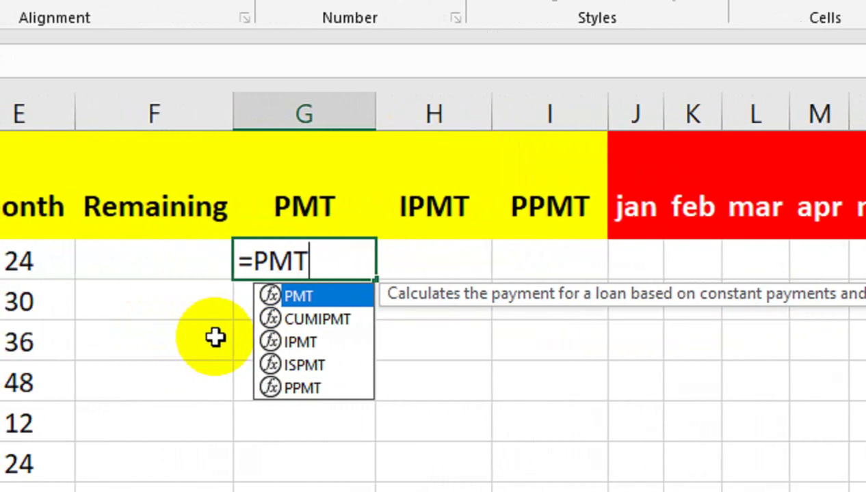
pyautogui.write('(')
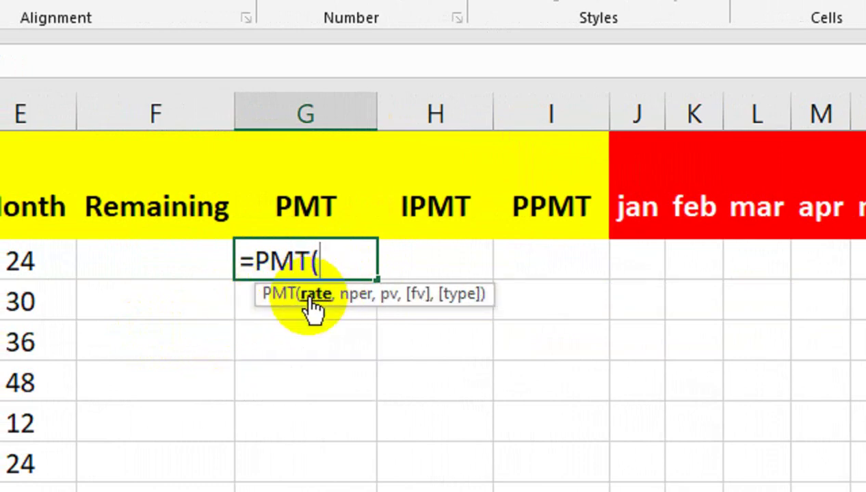
pyautogui.click(170, 263)
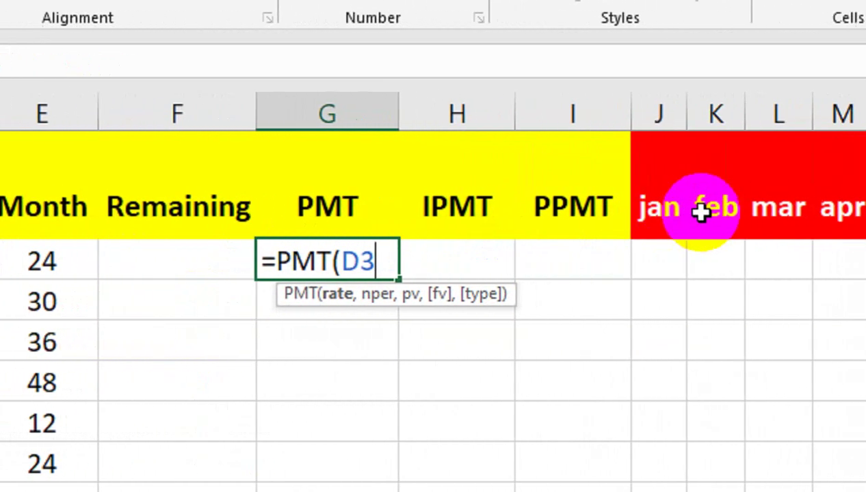
pyautogui.write('/12,')
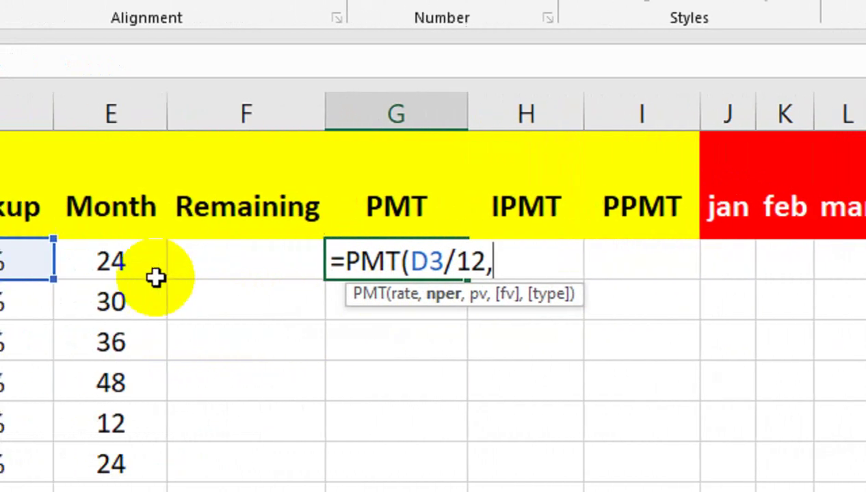
pyautogui.click(216, 253)
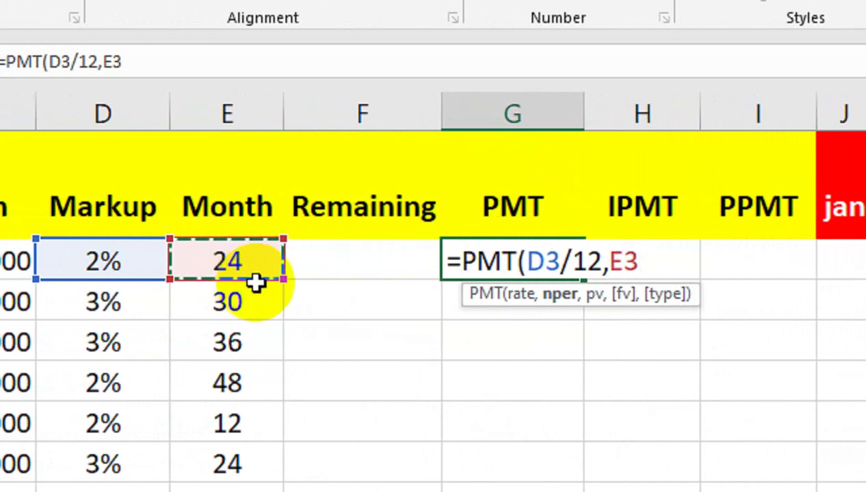
pyautogui.write(',')
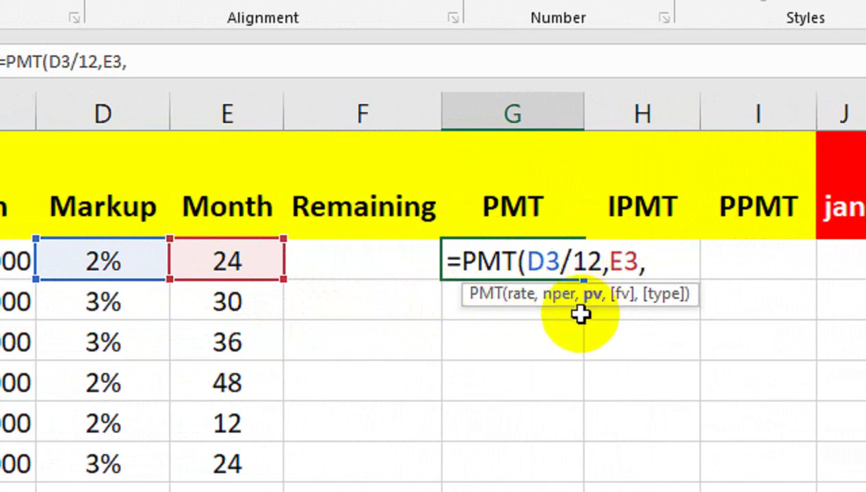
pyautogui.click(173, 253)
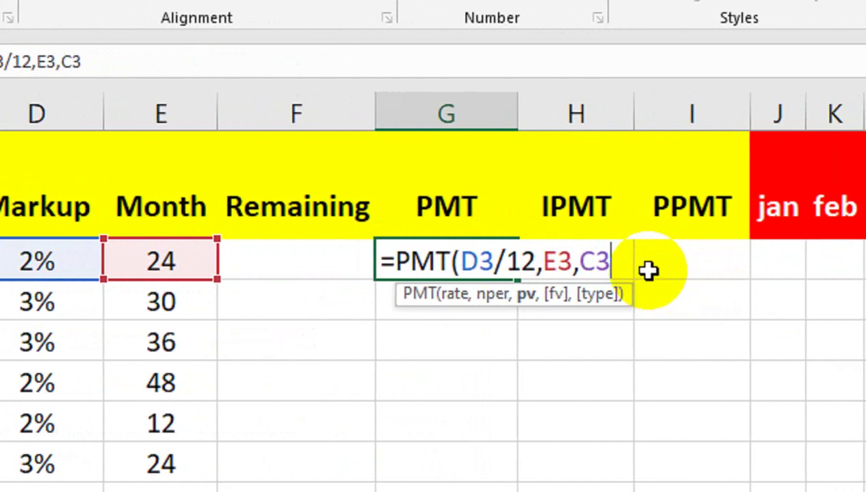
pyautogui.write(')')
pyautogui.press('Return')
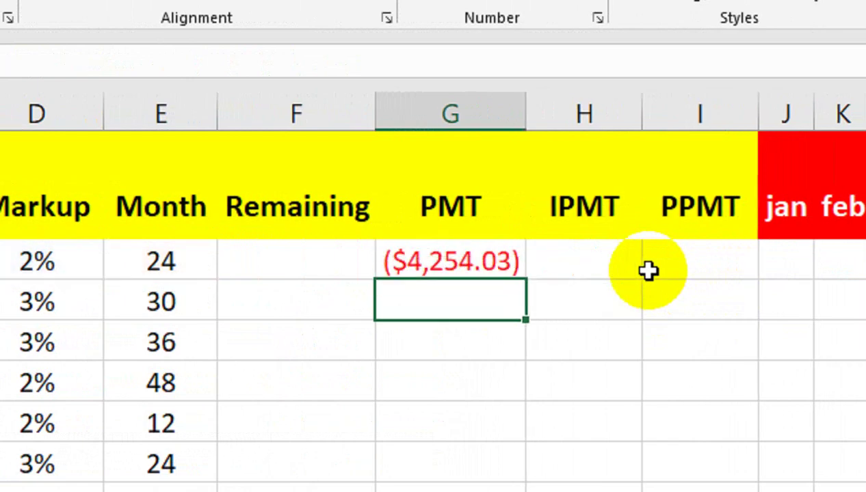
# - Copy the PMT formula from G3 down for the remaining customers and fit column G's width to the values
pyautogui.click(483, 269)
pyautogui.moveTo(517, 290); pyautogui.dragTo(506, 491)
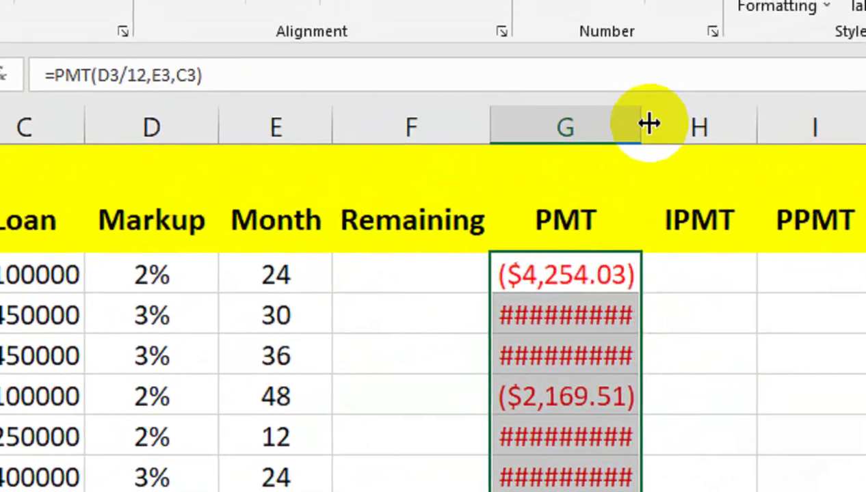
pyautogui.doubleClick(650, 68)
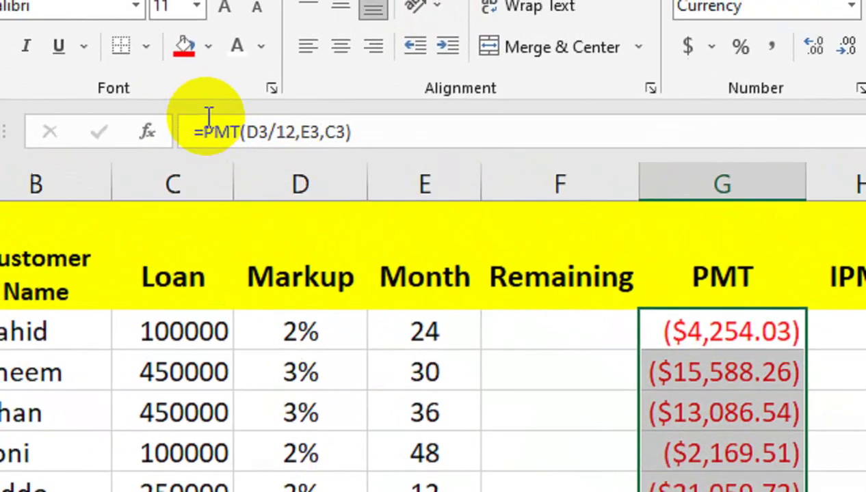
# - Negate the PMT formula in G3 so that it reads =-PMT(D3/12,E3,C3)
pyautogui.click(136, 7)
pyautogui.write('-')
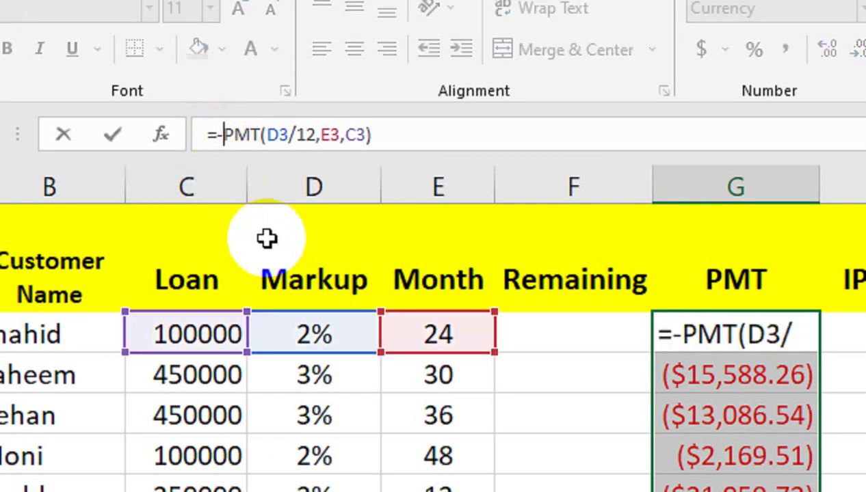
pyautogui.press('Return')
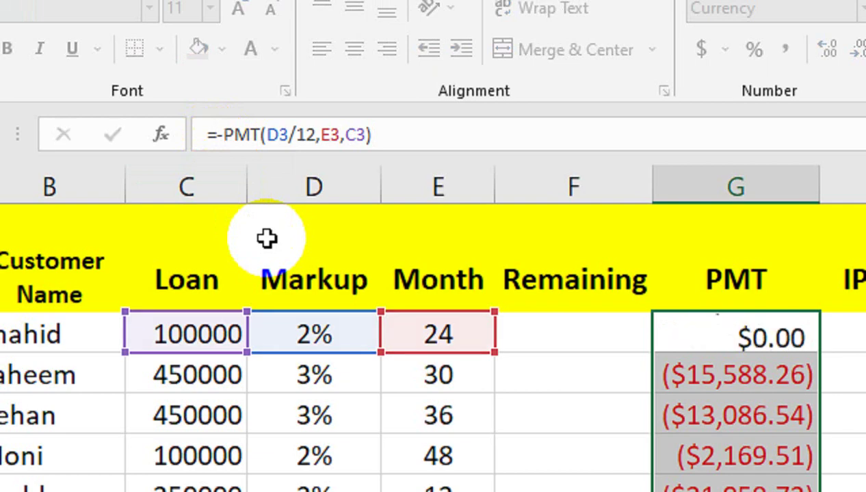
# - Apply the comma number style to G3 and copy the cell down for the remaining customers
pyautogui.click(725, 334)
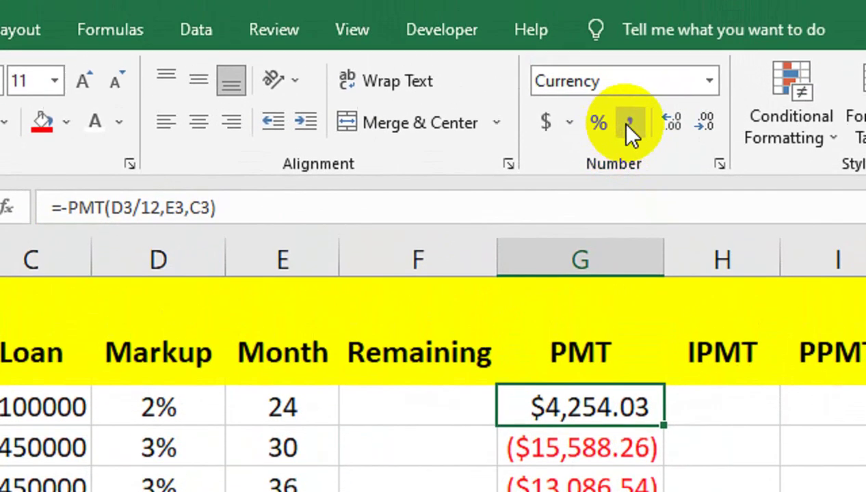
pyautogui.click(630, 70)
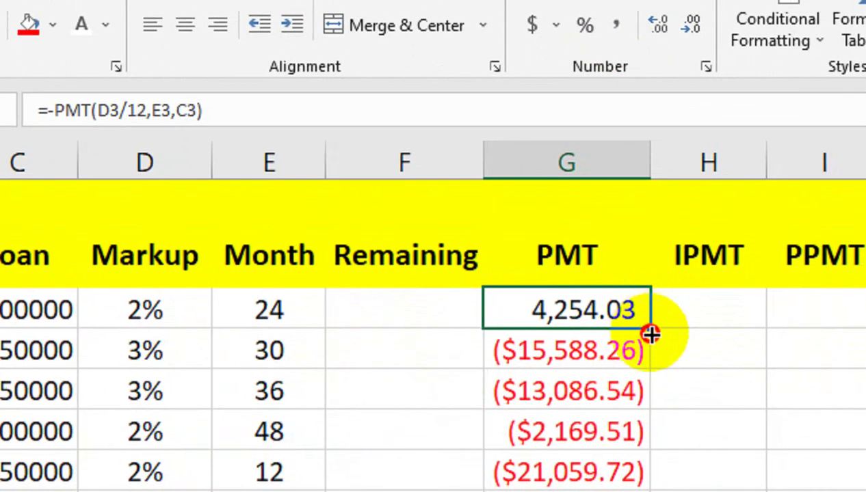
pyautogui.moveTo(650, 334); pyautogui.dragTo(639, 401)
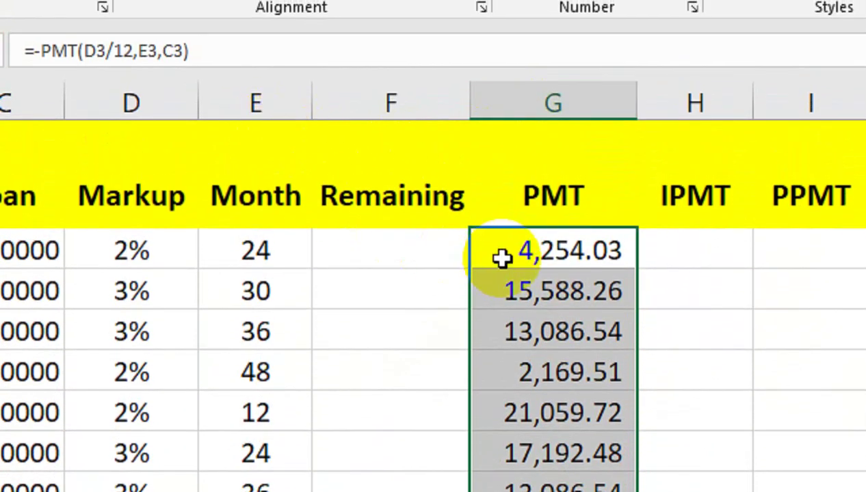
pyautogui.click(670, 253)
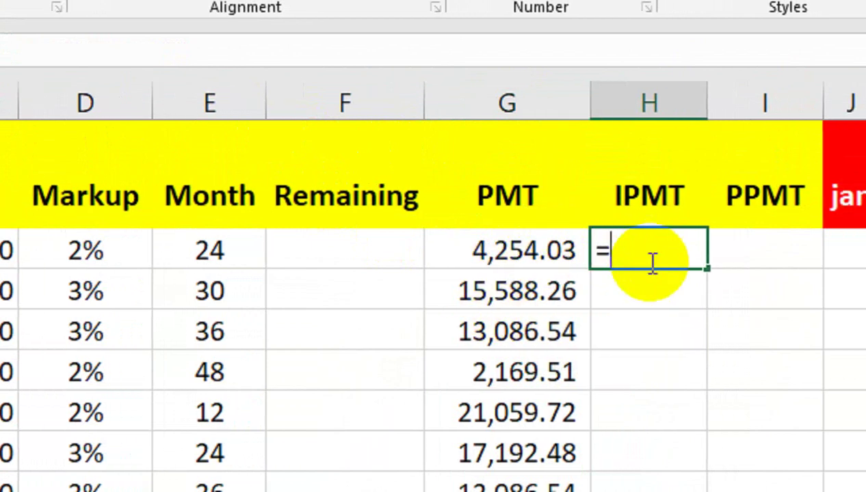
pyautogui.write('=')
pyautogui.press('Escape')
pyautogui.press('Down')
pyautogui.press('Up')
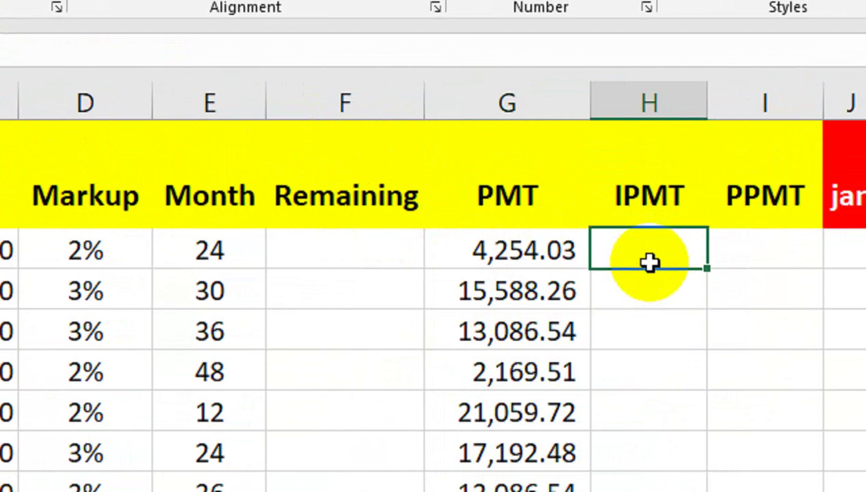
# - Enter the period number 1 in H1 above the IPMT header and center it horizontally
pyautogui.press('Up')
pyautogui.press('Up')
pyautogui.write('1')
pyautogui.press('Return')
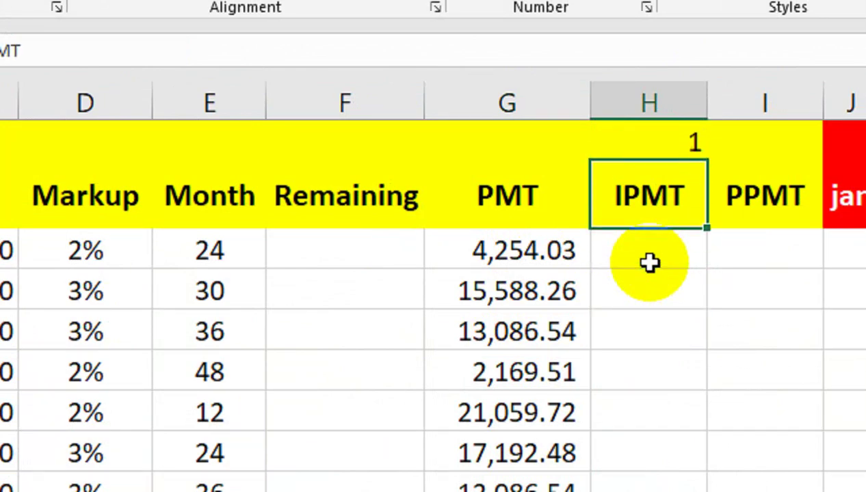
pyautogui.press('Up')
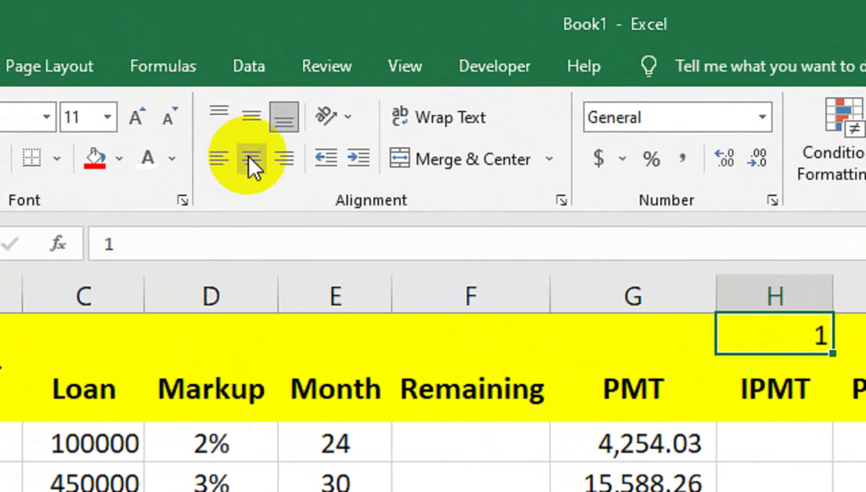
pyautogui.click(251, 163)
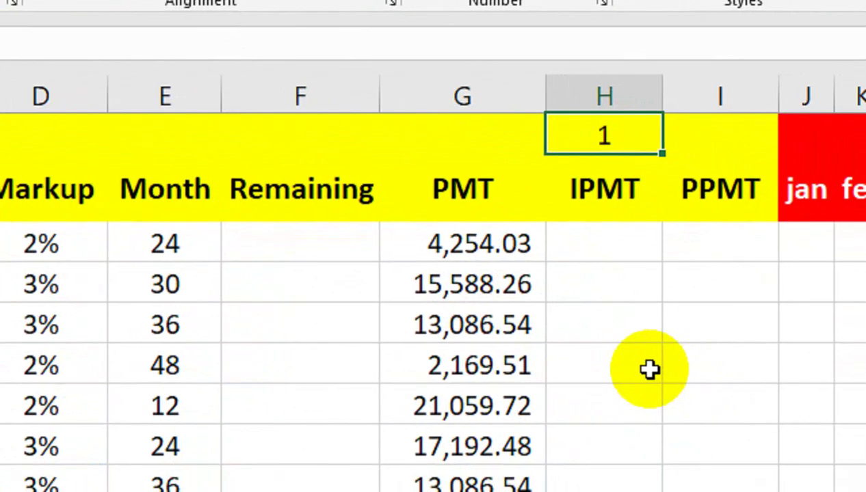
# - Change the period number in H1 above the IPMT header to 2
pyautogui.doubleClick(589, 126)
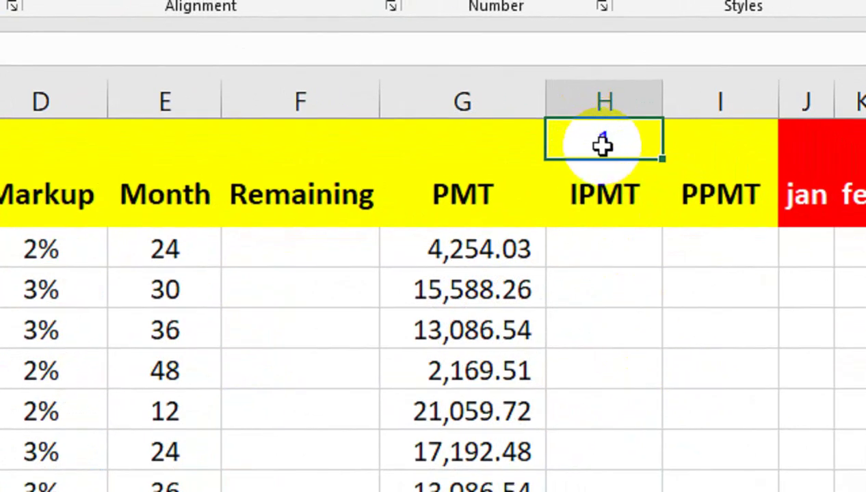
pyautogui.write('2')
pyautogui.press('Return')
pyautogui.click(637, 138)
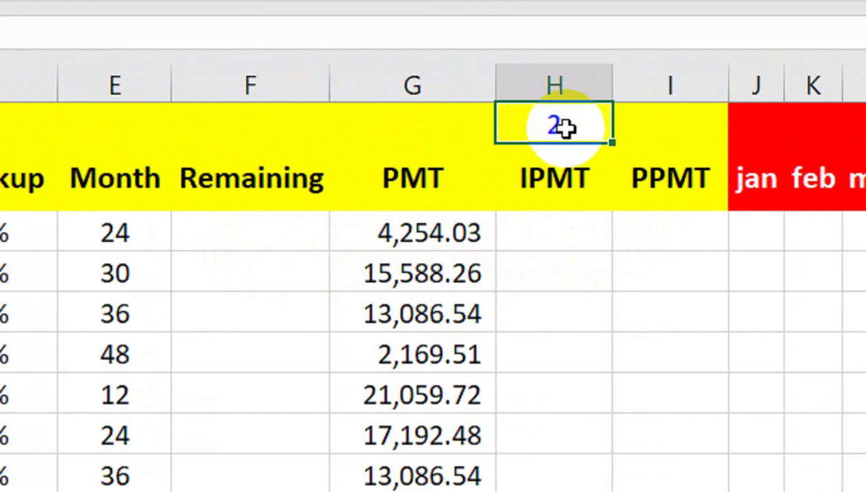
# - Enter the interest formula =IPMT(D3/12,$H$1,E3,C3) in H3, with the period reference to H1 made absolute
pyautogui.click(570, 233)
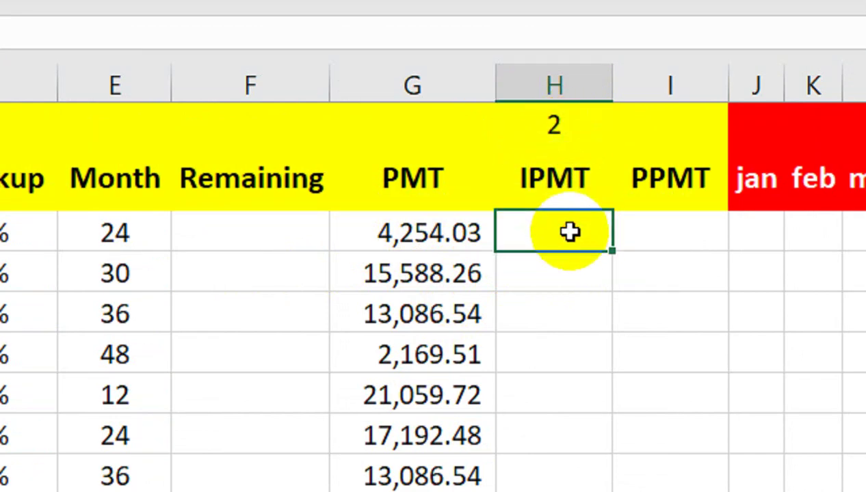
pyautogui.write('=IPMT(')
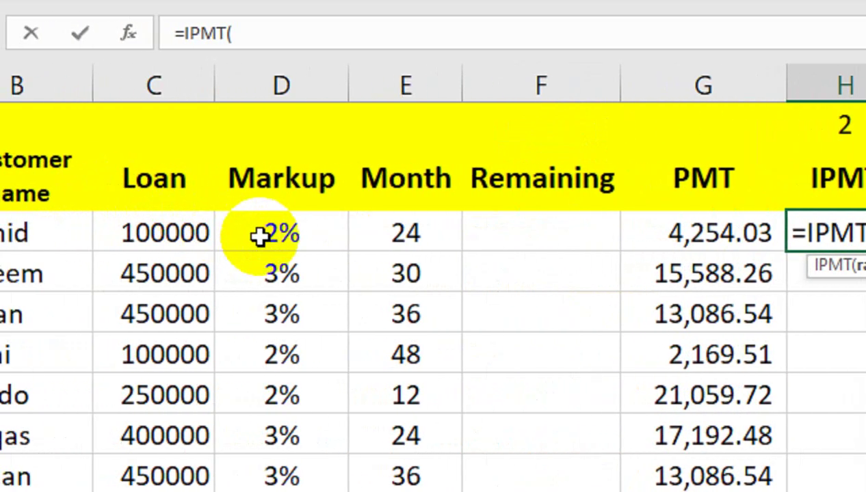
pyautogui.click(267, 234)
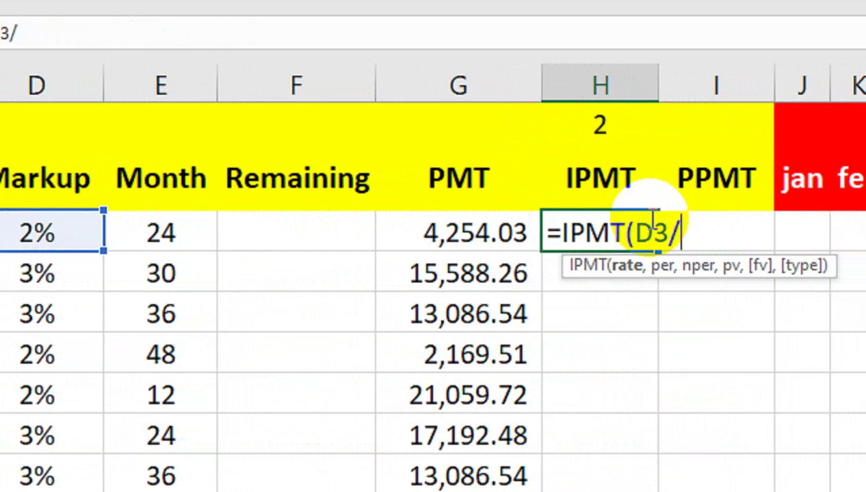
pyautogui.write(',')
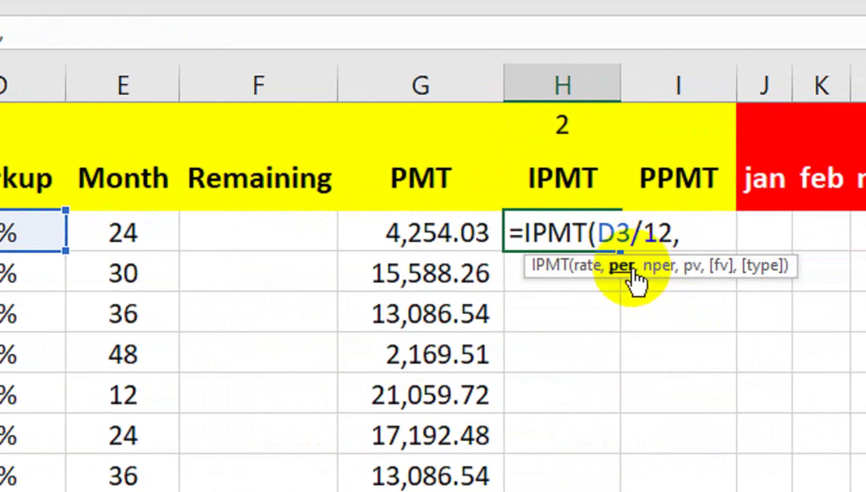
pyautogui.click(568, 134)
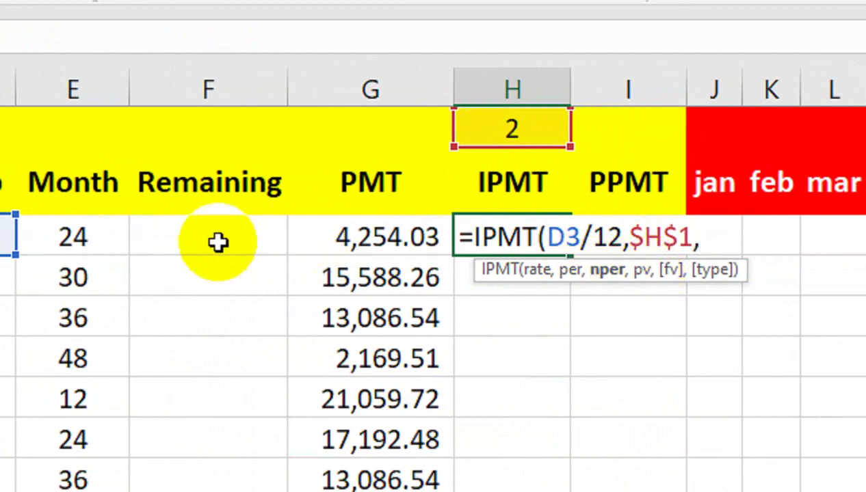
pyautogui.click(125, 240)
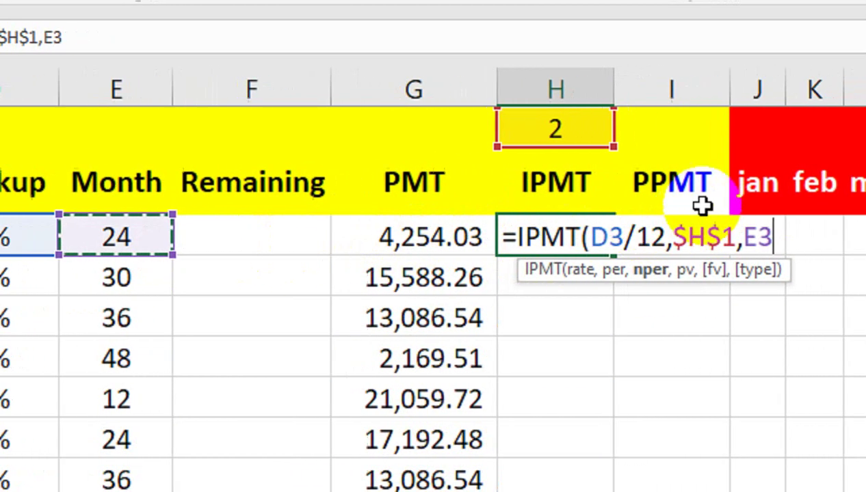
pyautogui.write(',')
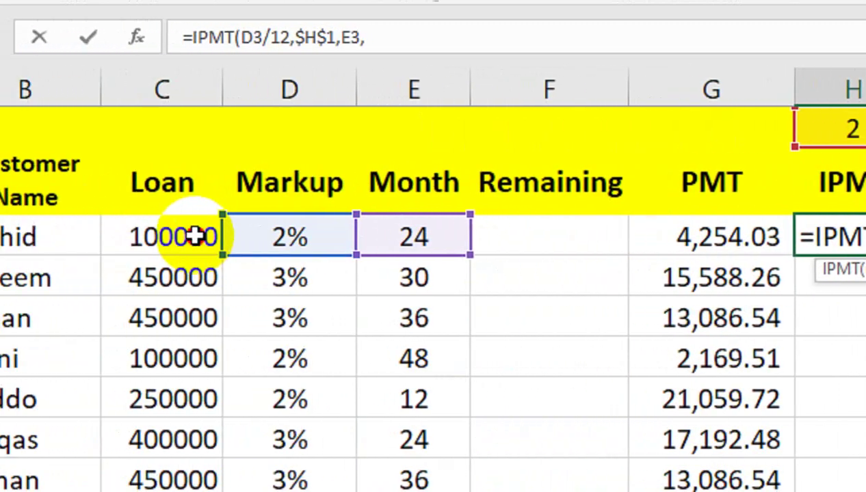
pyautogui.click(193, 236)
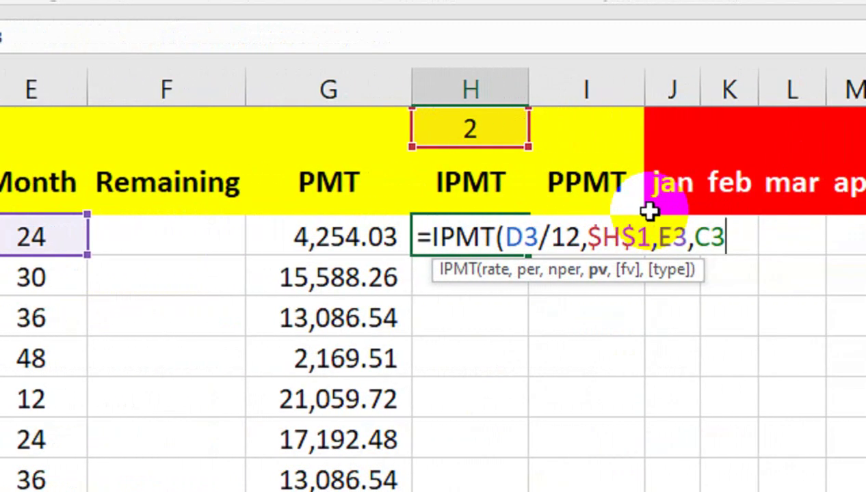
pyautogui.write(')')
pyautogui.press('Return')
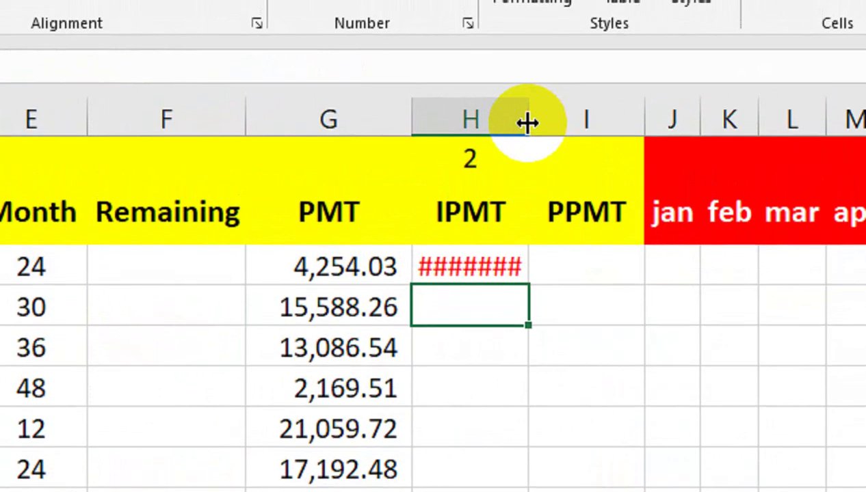
# - Copy the IPMT formula from H3 down for the remaining customers and autofit column H to its contents
pyautogui.doubleClick(527, 122)
pyautogui.click(433, 267)
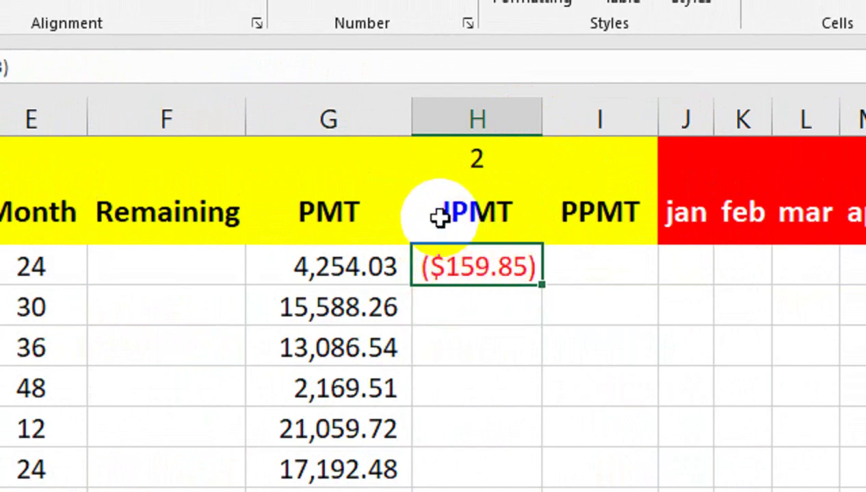
pyautogui.moveTo(546, 289); pyautogui.dragTo(532, 373)
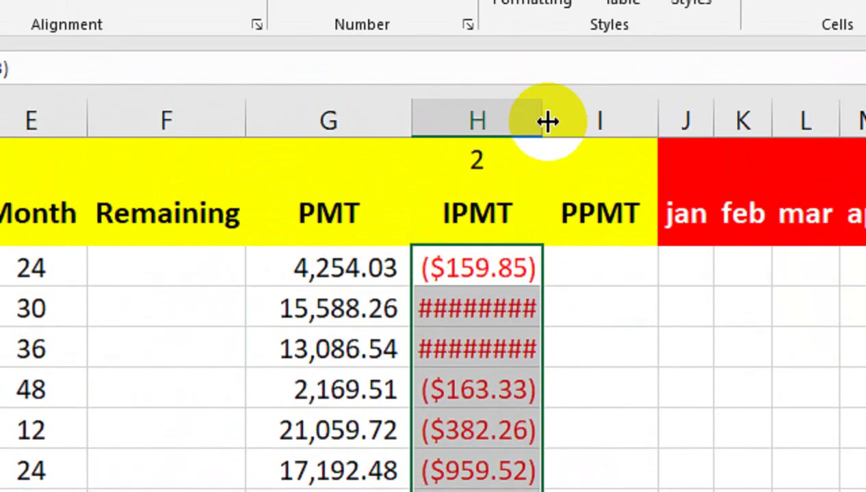
pyautogui.doubleClick(545, 122)
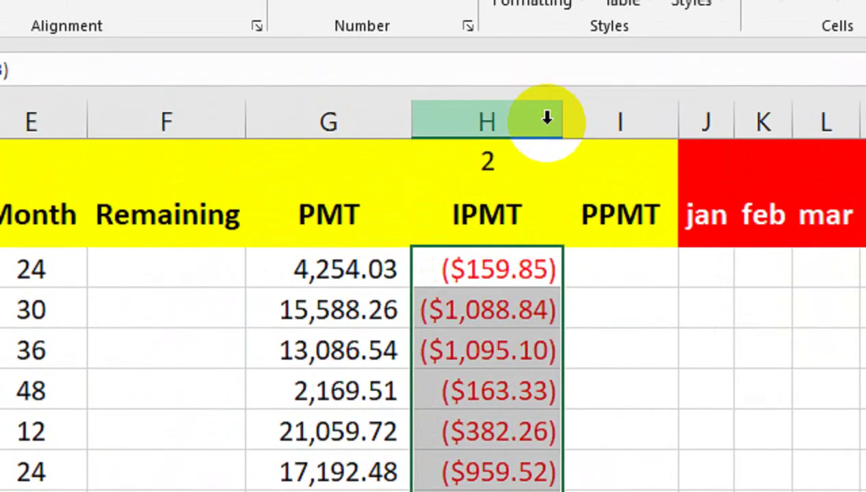
# - Test the IPMT column by changing the period number in H1 to 1, 2 and 3 in turn
pyautogui.press('Up')
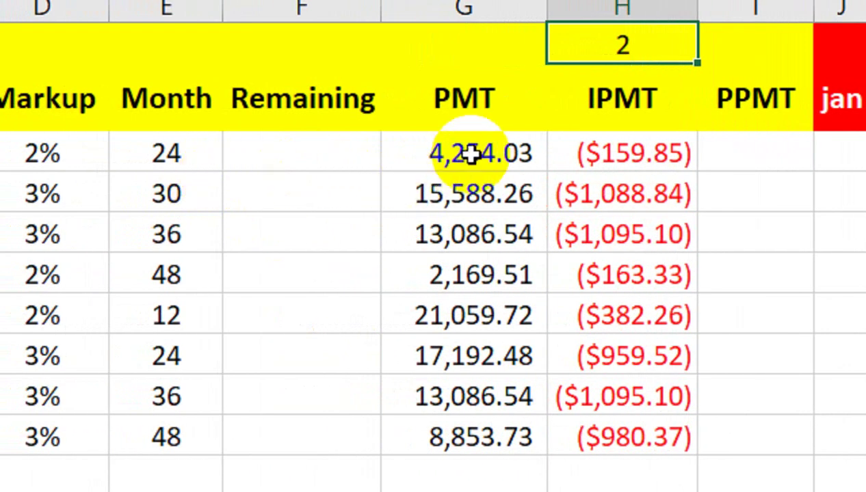
pyautogui.press('Return')
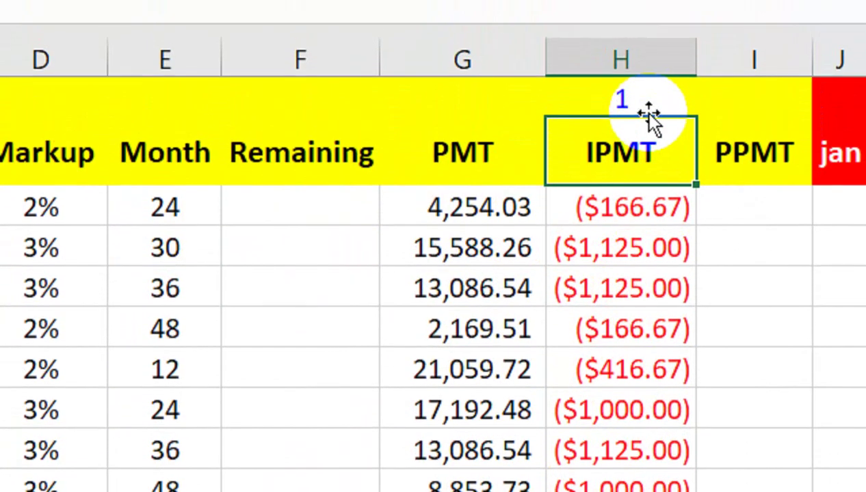
pyautogui.click(648, 118)
pyautogui.press('Return')
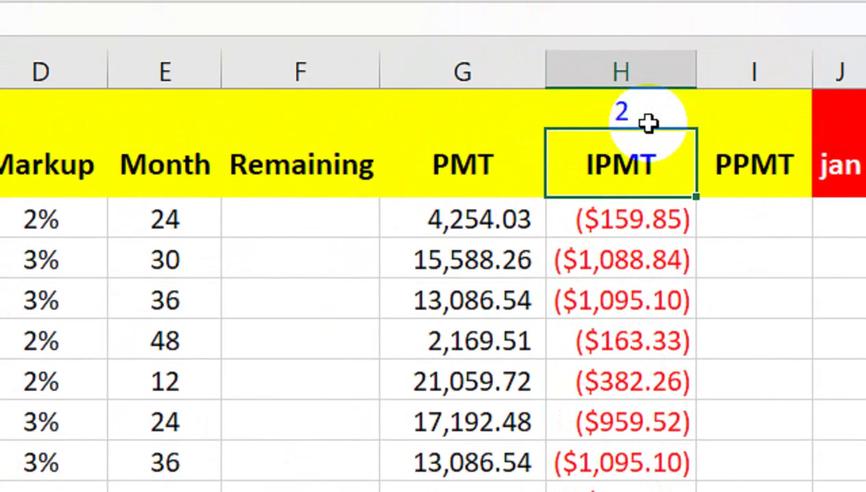
pyautogui.click(651, 123)
pyautogui.write('3')
pyautogui.press('Return')
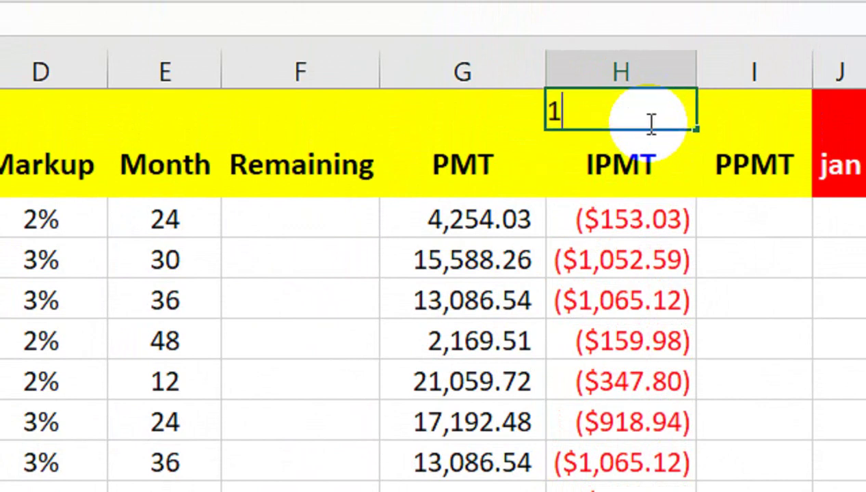
# - Set the period number in H1 above the IPMT header back to 1
pyautogui.click(650, 123)
pyautogui.write('1')
pyautogui.press('Return')
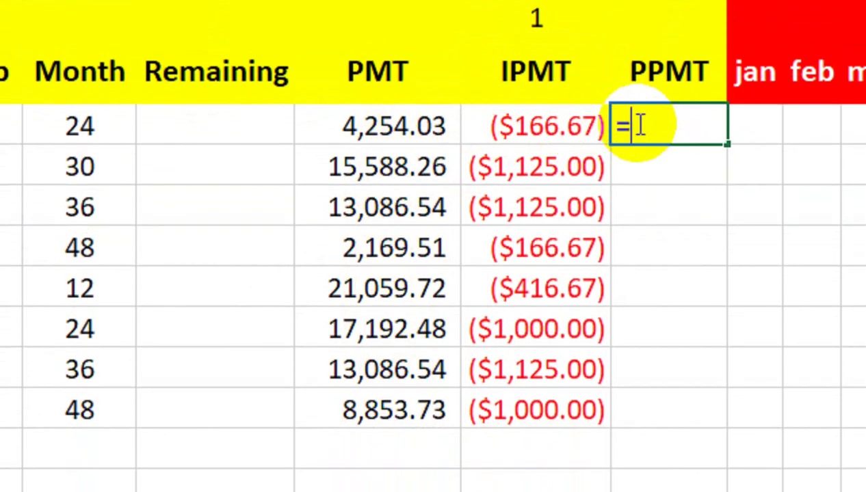
# - Enter the principal formula =PPMT(D3/12,$H$1,E3,C3) in I3, with the period reference to H1 made absolute
pyautogui.write('PP')
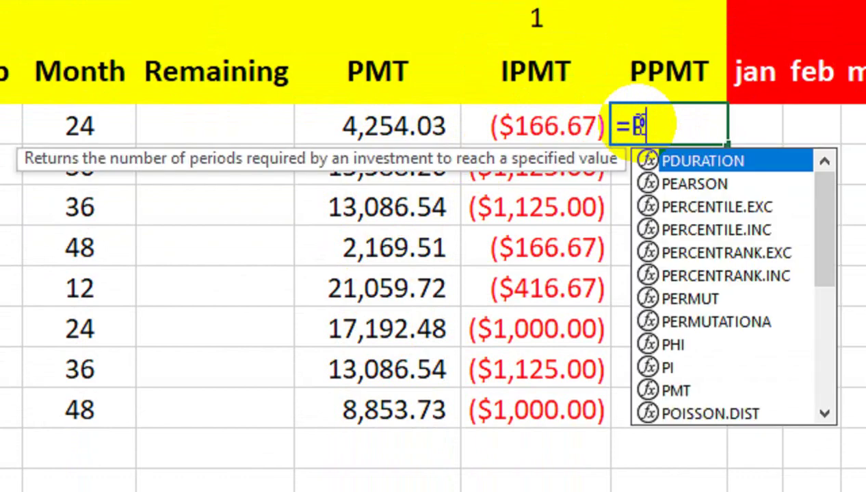
pyautogui.write('MT(')
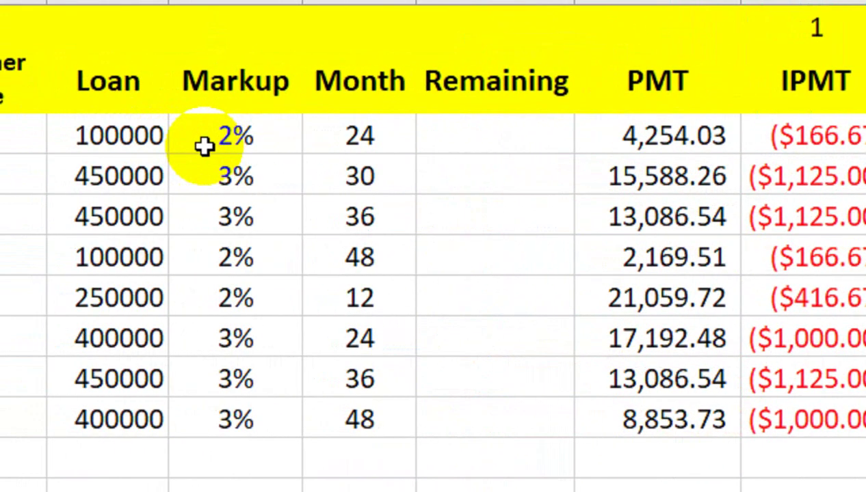
pyautogui.click(205, 146)
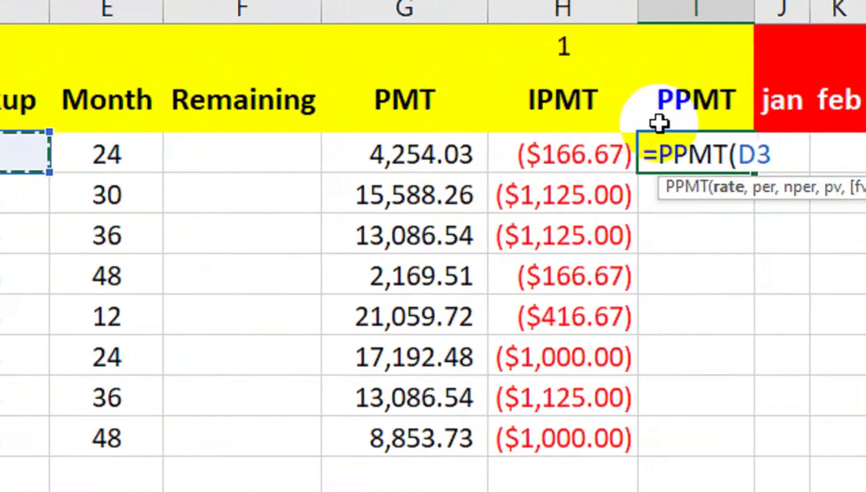
pyautogui.write('/12,')
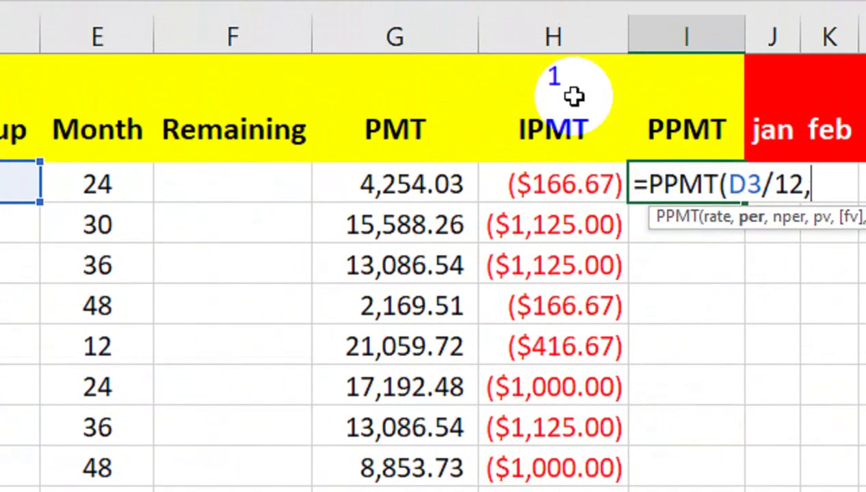
pyautogui.click(554, 47)
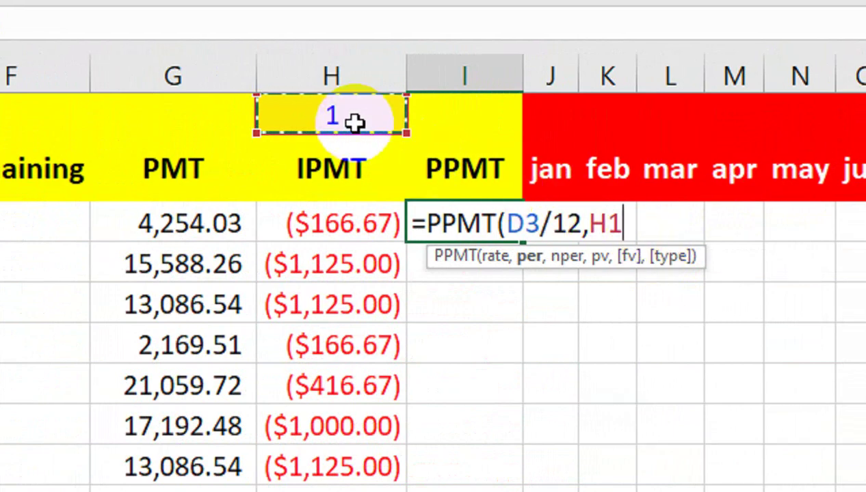
pyautogui.press('F4')
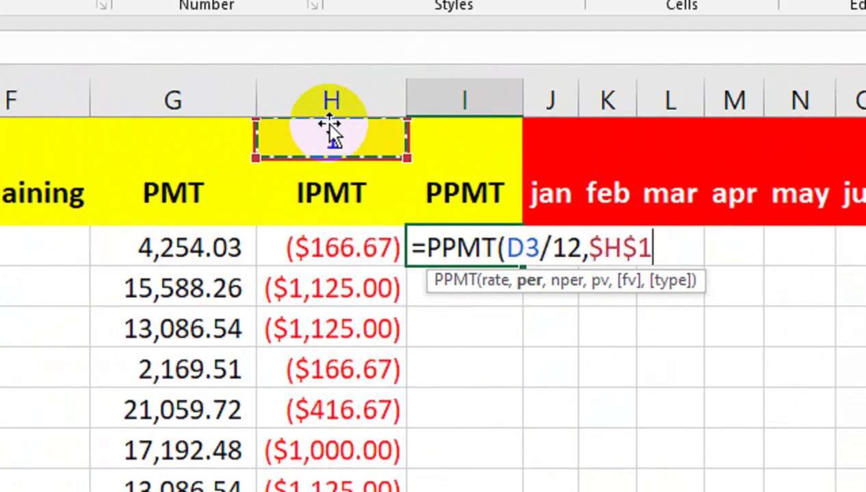
pyautogui.write(',')
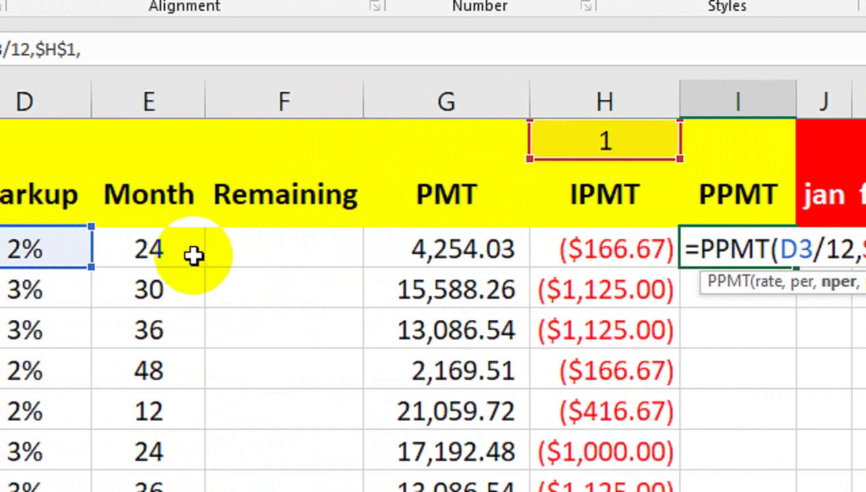
pyautogui.click(193, 255)
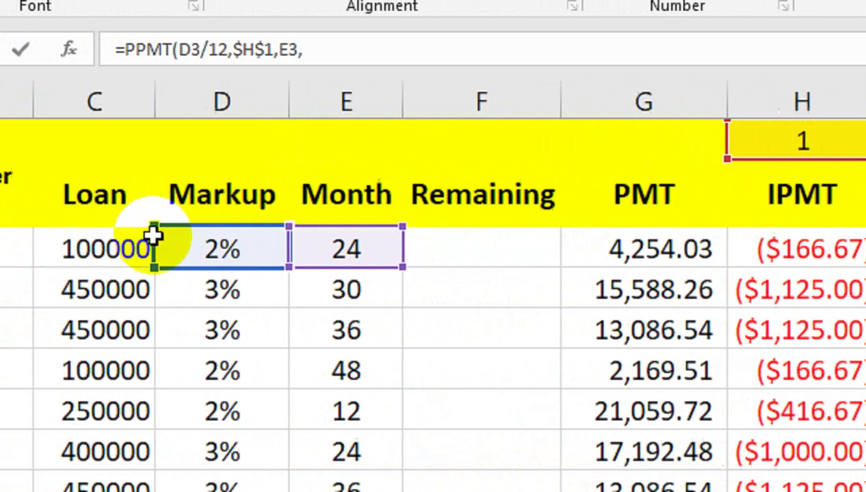
pyautogui.click(210, 259)
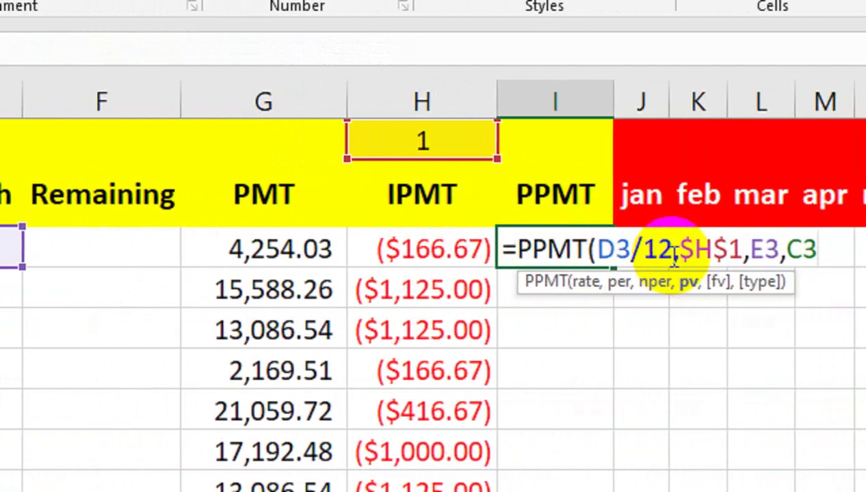
pyautogui.press('Return')
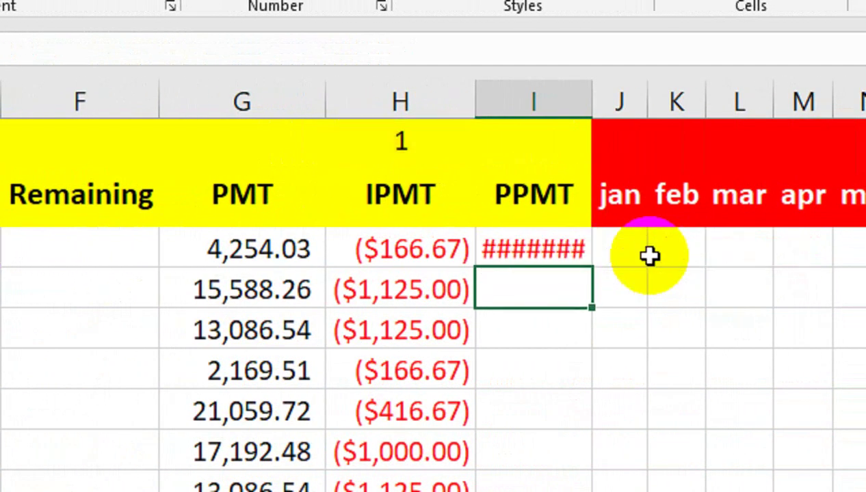
# - Copy the PPMT formula from I3 down for the remaining customers and autofit column I to its contents
pyautogui.doubleClick(593, 113)
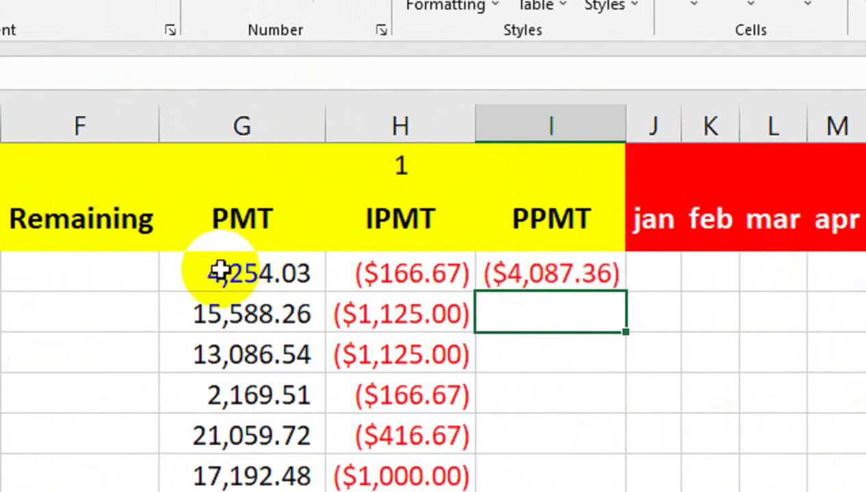
pyautogui.click(216, 235)
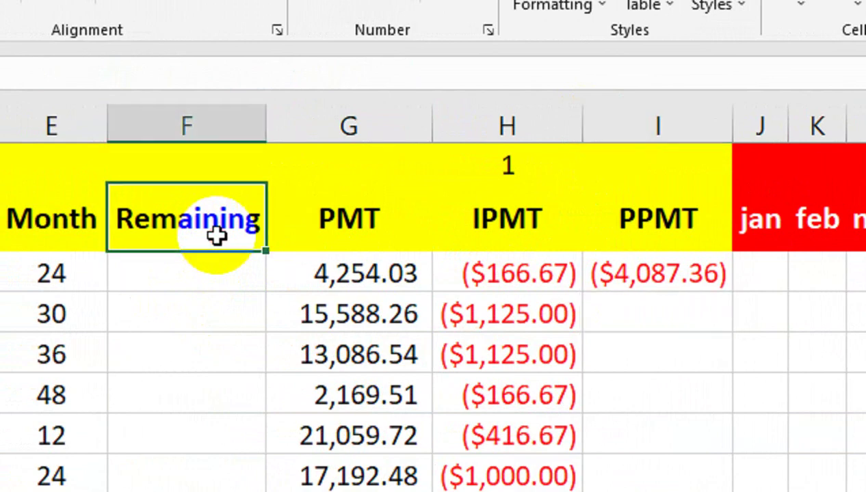
pyautogui.click(721, 276)
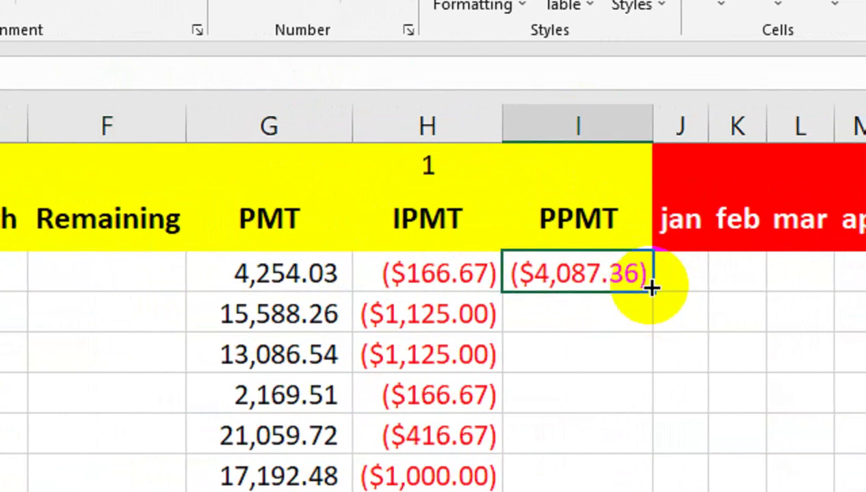
pyautogui.moveTo(652, 288); pyautogui.dragTo(637, 375)
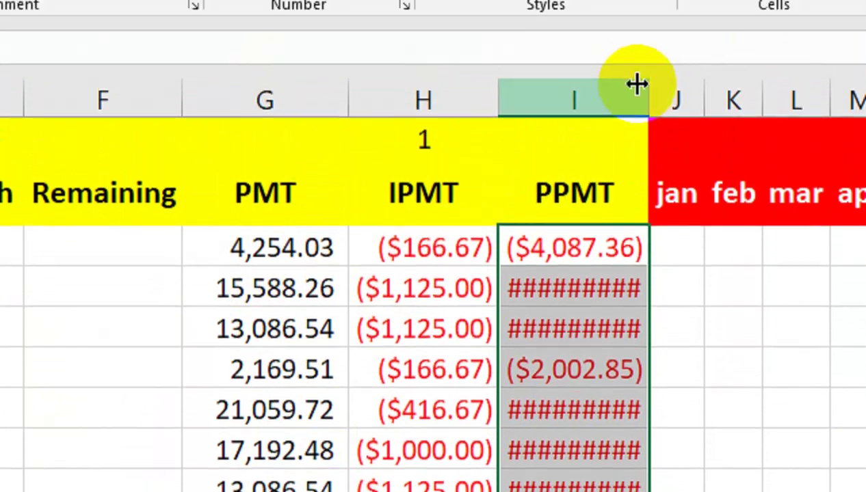
pyautogui.click(643, 133)
pyautogui.doubleClick(636, 130)
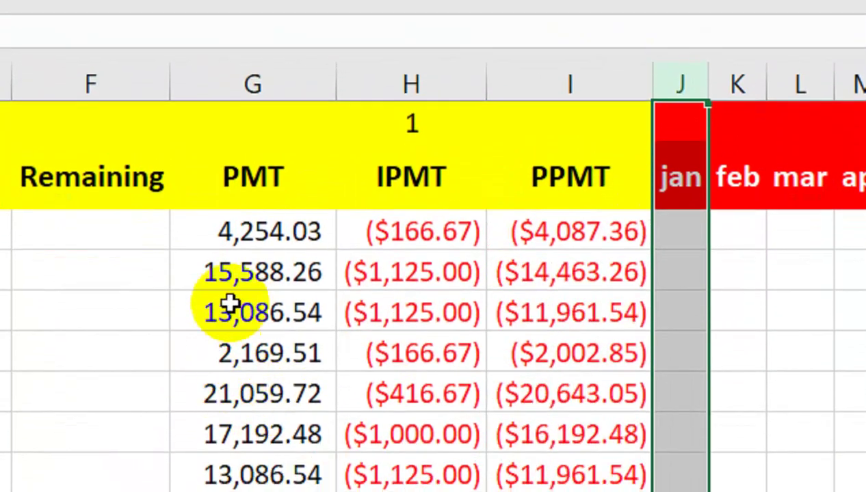
# - Negate the IPMT formula in H3 so that it reads =-IPMT(D3/12,$H$1,E3,C3)
pyautogui.click(386, 284)
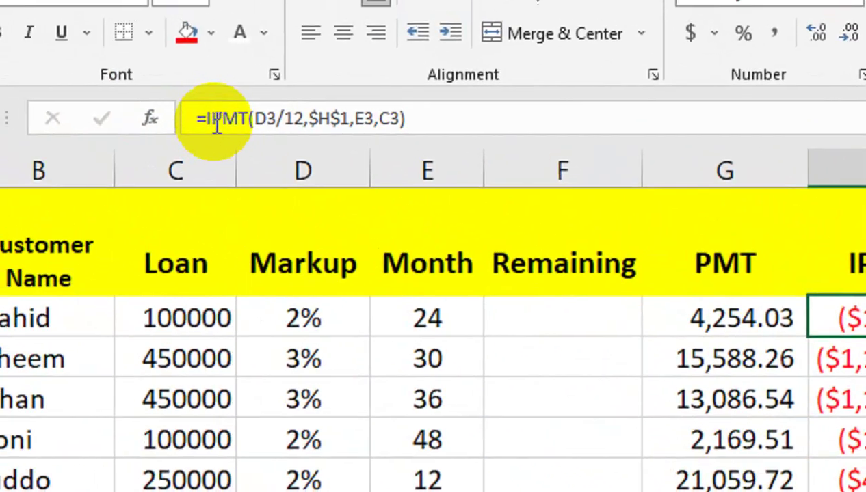
pyautogui.click(216, 123)
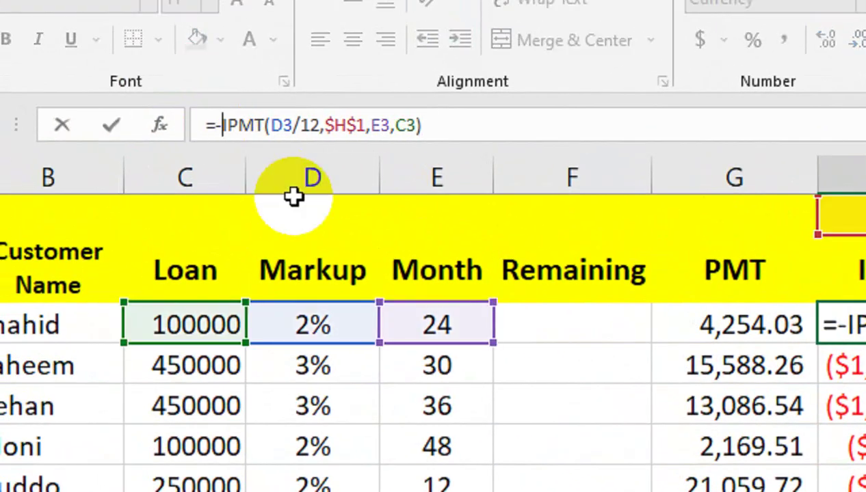
pyautogui.press('Return')
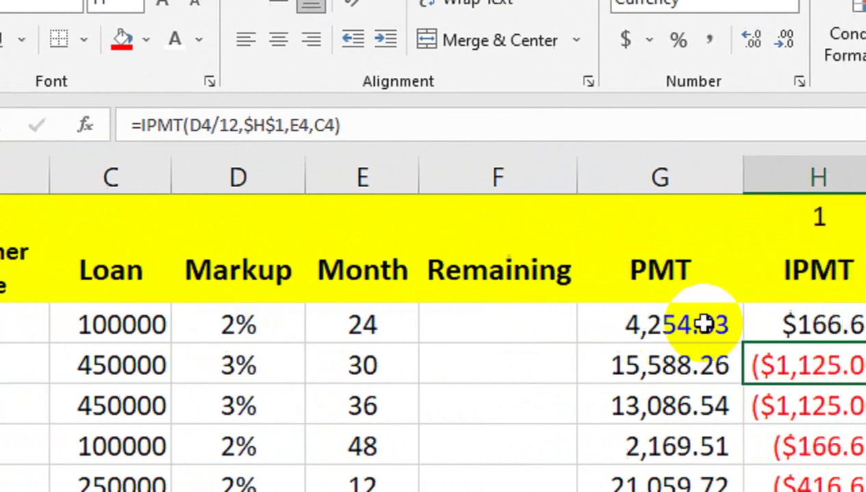
# - Apply the comma number style to H3 and copy its negated IPMT formula down for the remaining customers
pyautogui.press('Up')
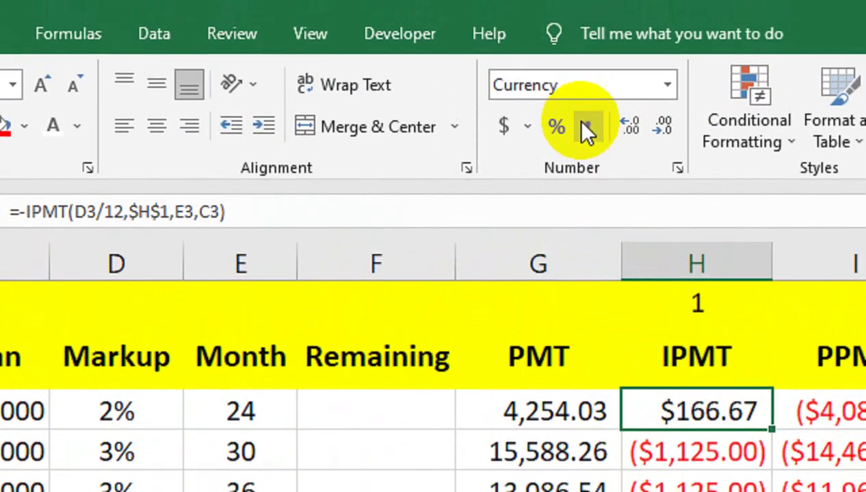
pyautogui.click(586, 130)
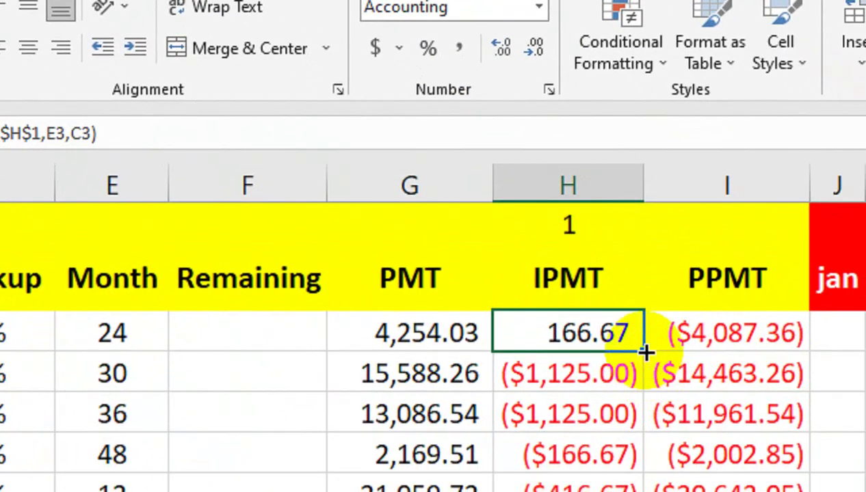
pyautogui.doubleClick(771, 430)
# - Negate the PPMT formula in I3 so that it reads =-PPMT(D3/12,$H$1,E3,C3)
pyautogui.click(652, 333)
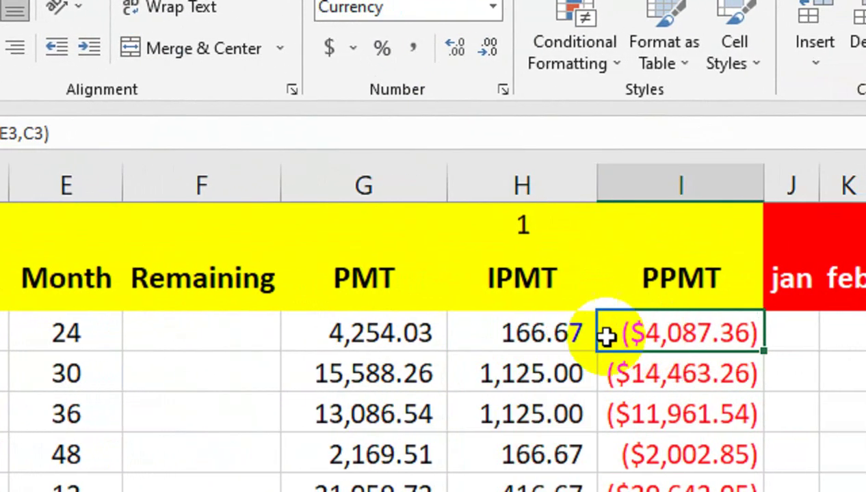
pyautogui.click(337, 167)
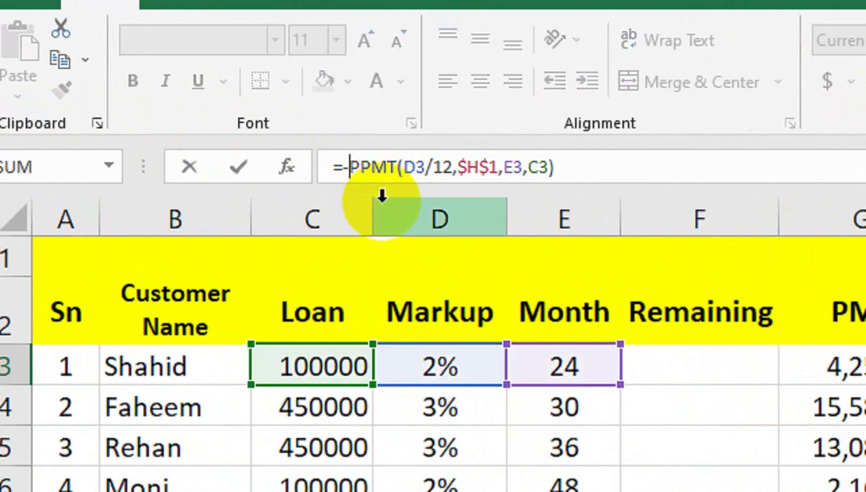
pyautogui.write('-')
pyautogui.press('Return')
# - Apply the comma number style to I3 and copy its PPMT formula down for the remaining customers
pyautogui.click(651, 354)
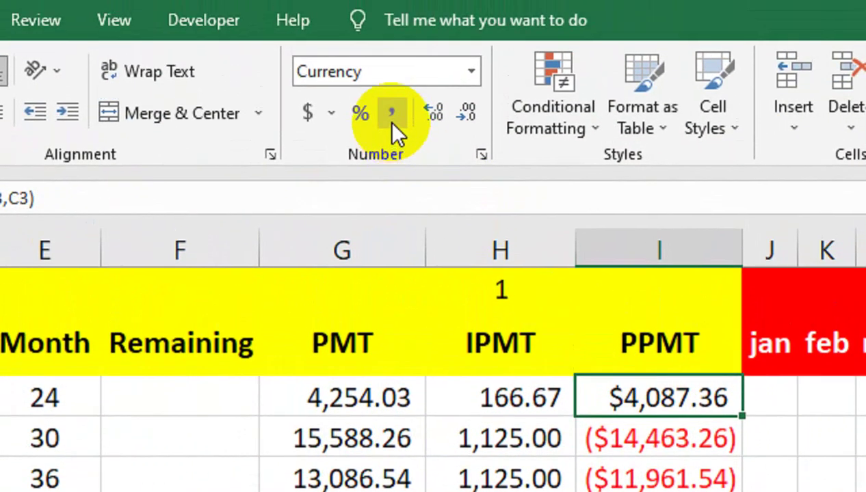
pyautogui.click(391, 68)
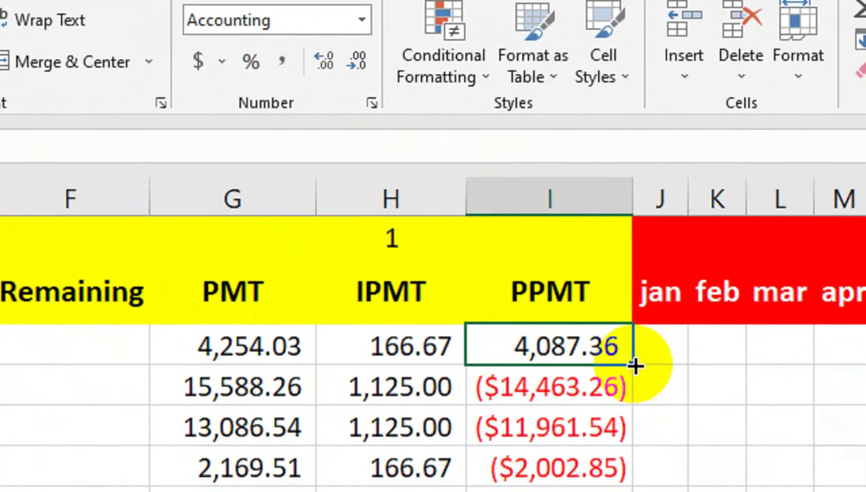
pyautogui.doubleClick(635, 366)
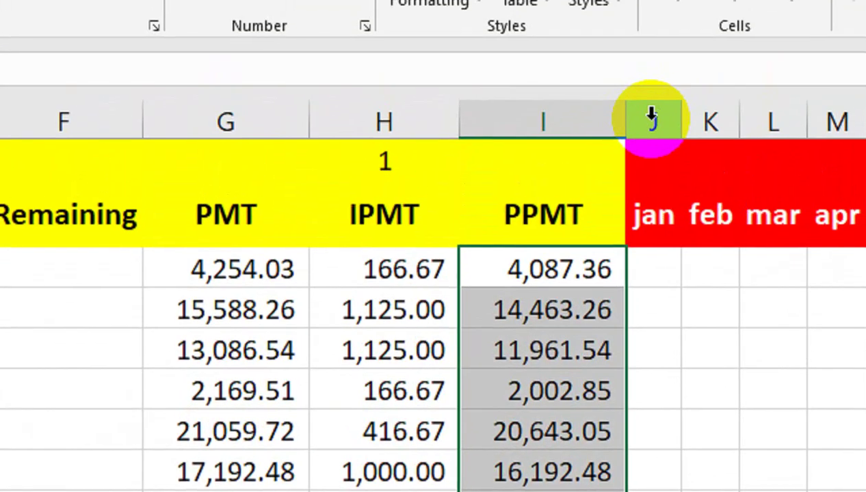
# - Insert a new column between PPMT and jan and enter the header Check in J2
pyautogui.rightClick(650, 119)
pyautogui.click(708, 360)
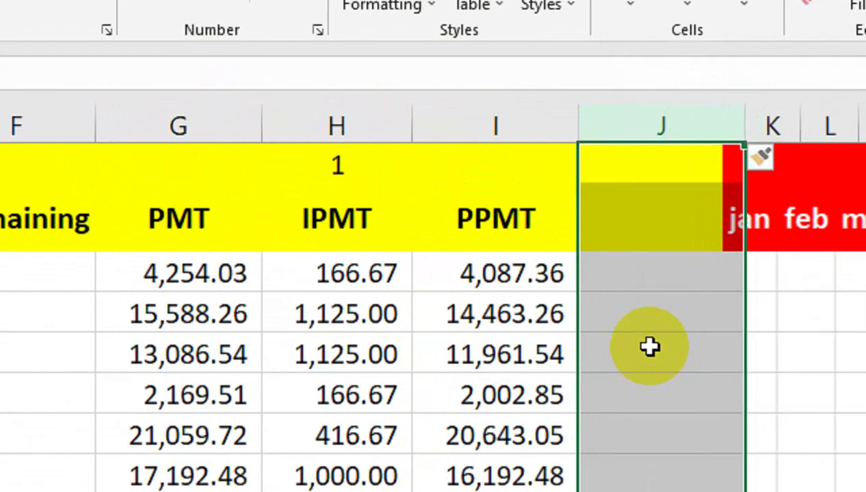
pyautogui.click(636, 277)
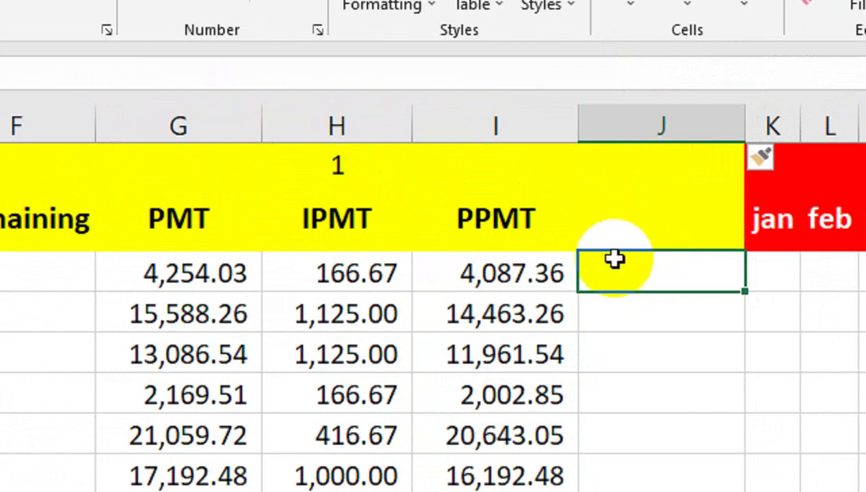
pyautogui.click(628, 234)
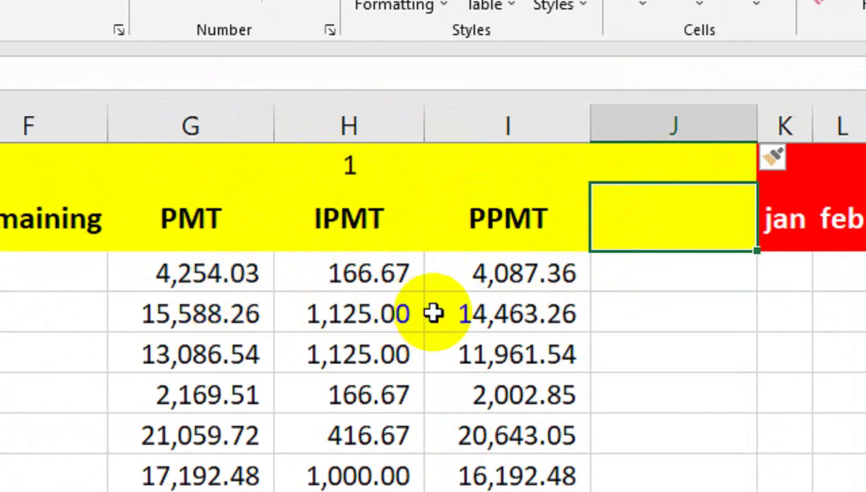
pyautogui.write('chECK')
pyautogui.press('Return')
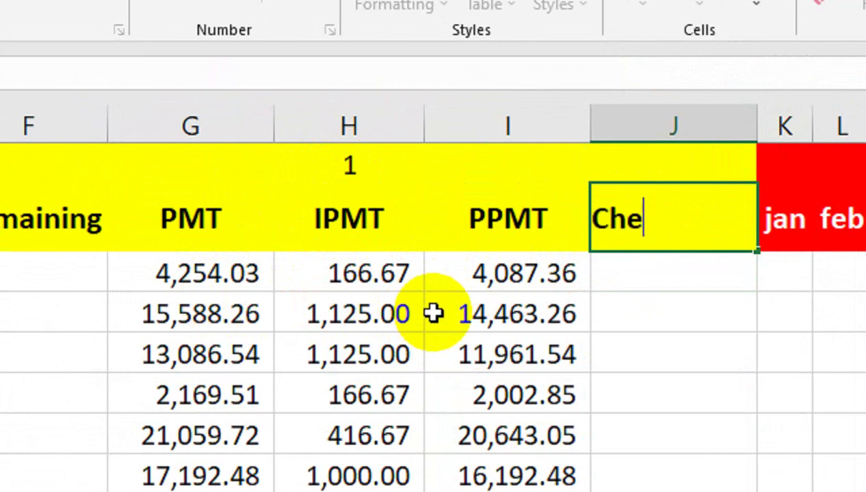
pyautogui.write('k')
pyautogui.press('Return')
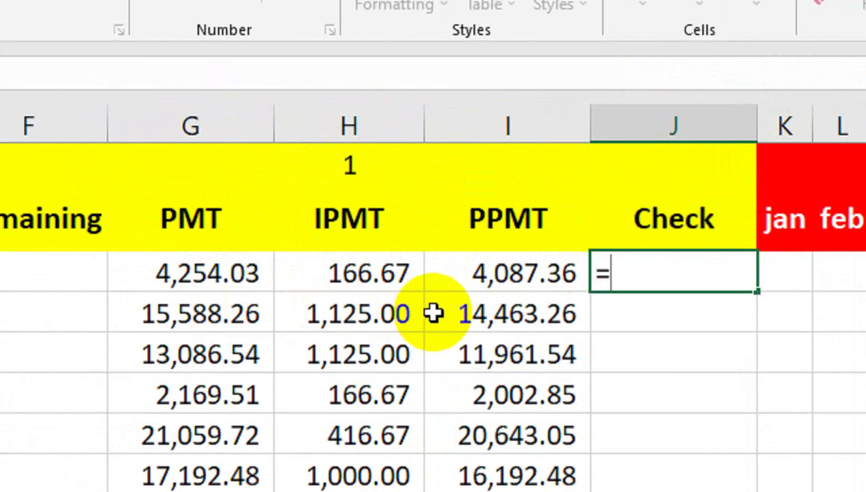
# - Enter the formula =H3+I3 in J3 to add the interest and principal parts
pyautogui.write('=')
pyautogui.press('Left')
pyautogui.press('Left')
pyautogui.write('+')
pyautogui.press('Left')
pyautogui.press('Return')
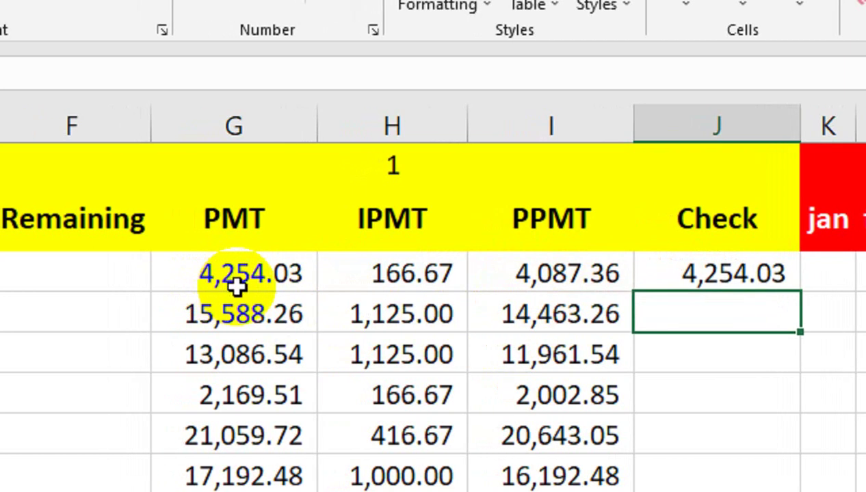
# - Copy the Check formula from J3 down for the remaining customers
pyautogui.click(725, 280)
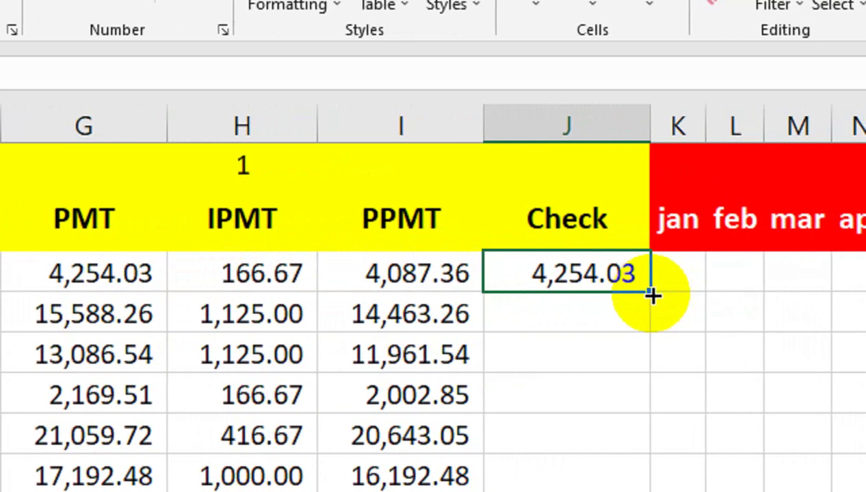
pyautogui.moveTo(799, 291); pyautogui.dragTo(777, 491)
pyautogui.moveTo(625, 427); pyautogui.dragTo(624, 456)
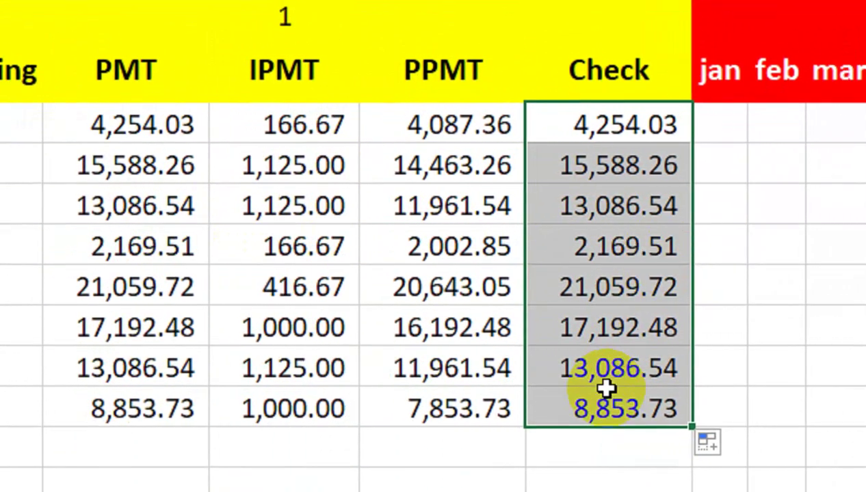
# - Try period numbers 2 and 3 in H1 to test the Check column against the PMT amounts
pyautogui.click(301, 21)
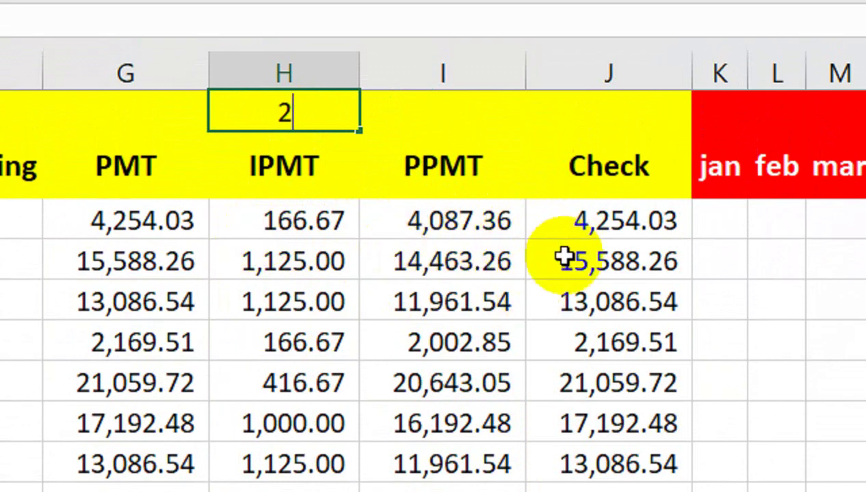
pyautogui.press('Return')
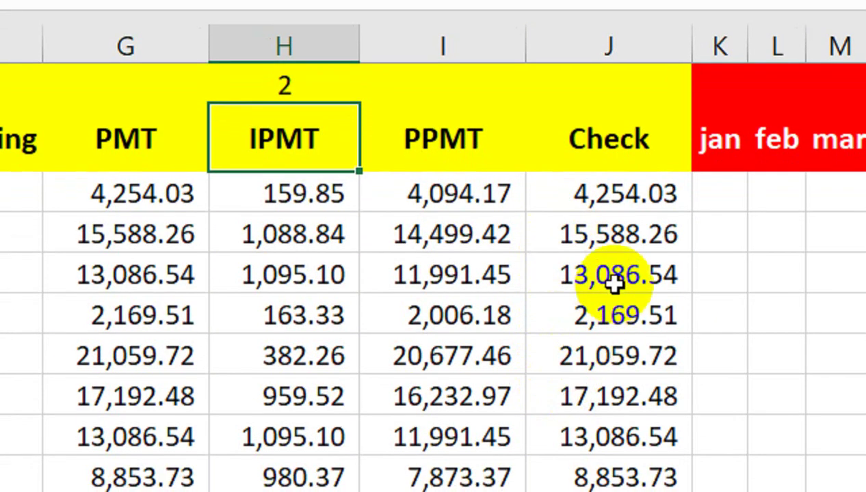
pyautogui.click(323, 83)
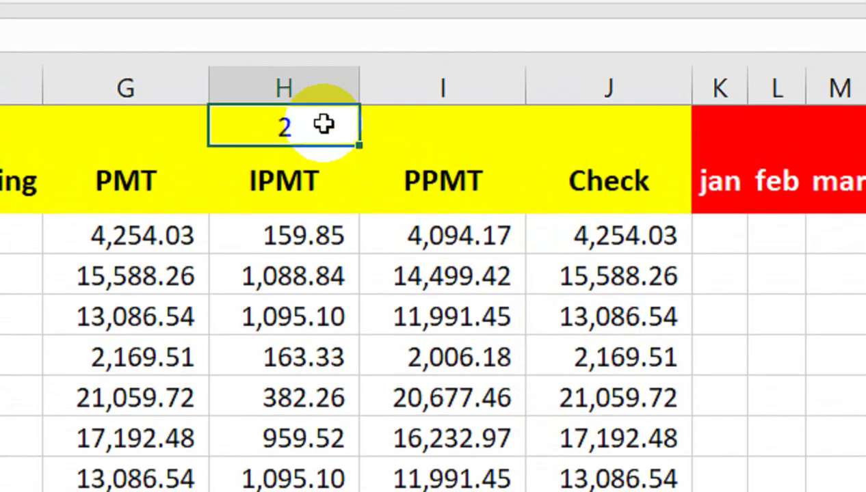
pyautogui.press('Return')
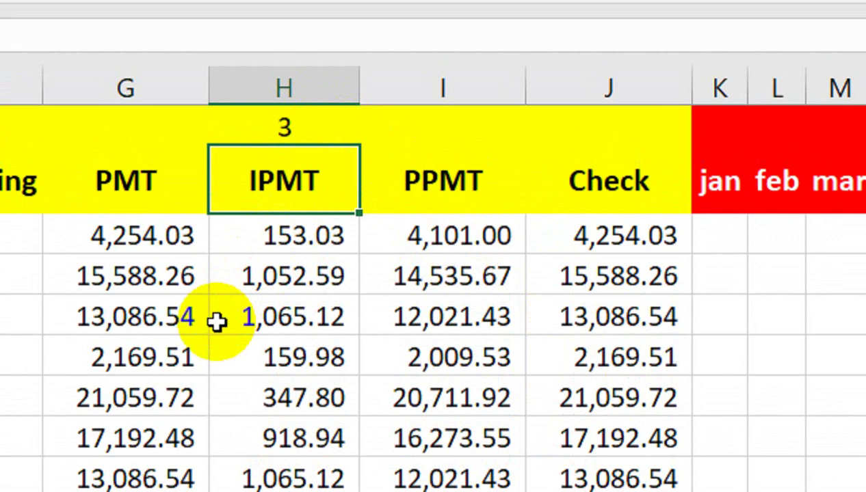
# - Test period number 5 in H1, and finally set the period number to 6
pyautogui.click(317, 129)
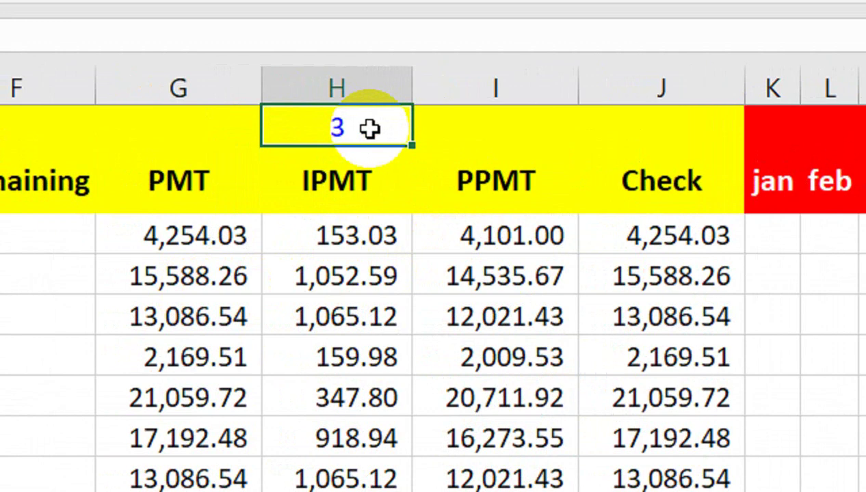
pyautogui.write('5')
pyautogui.press('Return')
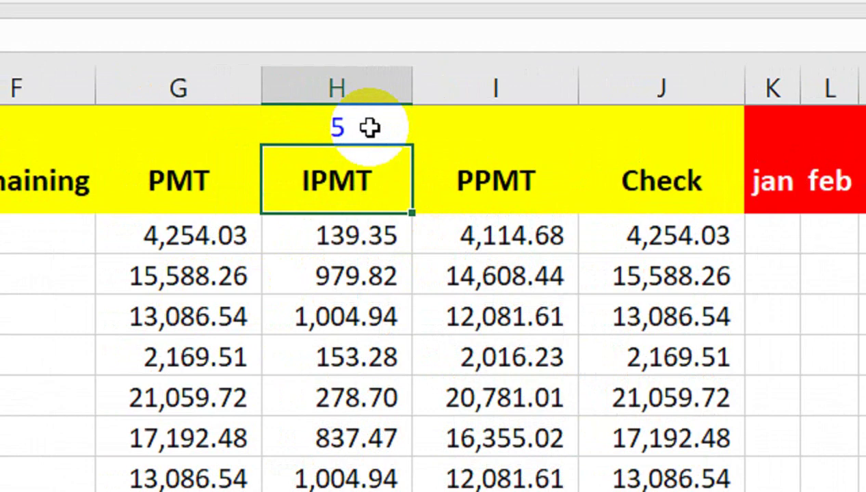
pyautogui.write('6')
pyautogui.press('Return')
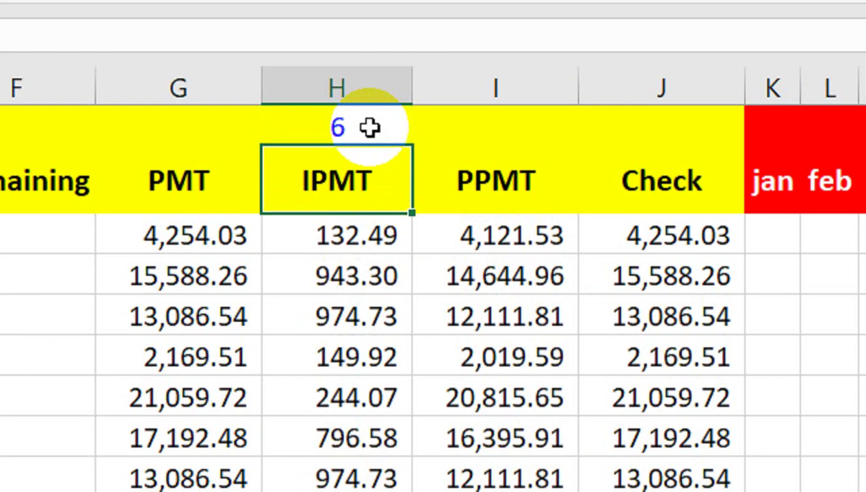
# - Fill the customers' Check amounts in column J with dark blue
pyautogui.press('Right')
pyautogui.press('Right')
pyautogui.press('Down')
pyautogui.hotkey('shift', 'Down')
pyautogui.hotkey('shift', 'Down')
pyautogui.hotkey('shift', 'Down')
pyautogui.hotkey('shift', 'Down')
pyautogui.hotkey('shift', 'Down')
pyautogui.hotkey('shift', 'Down')
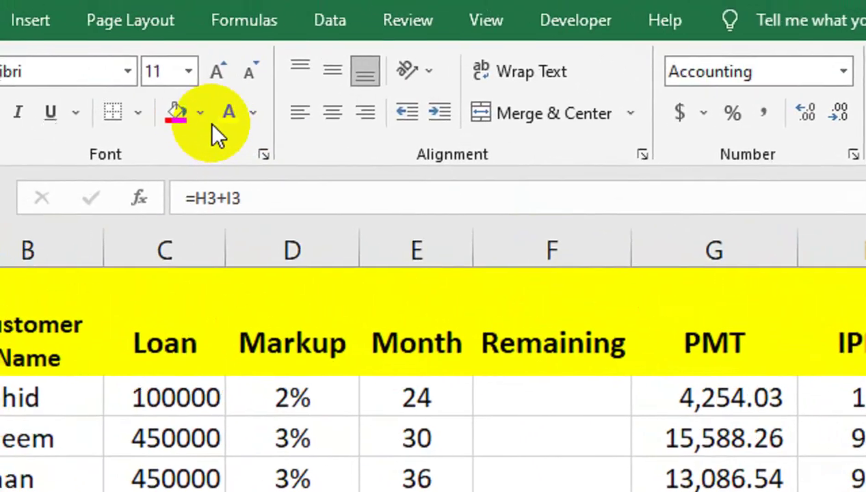
pyautogui.click(202, 115)
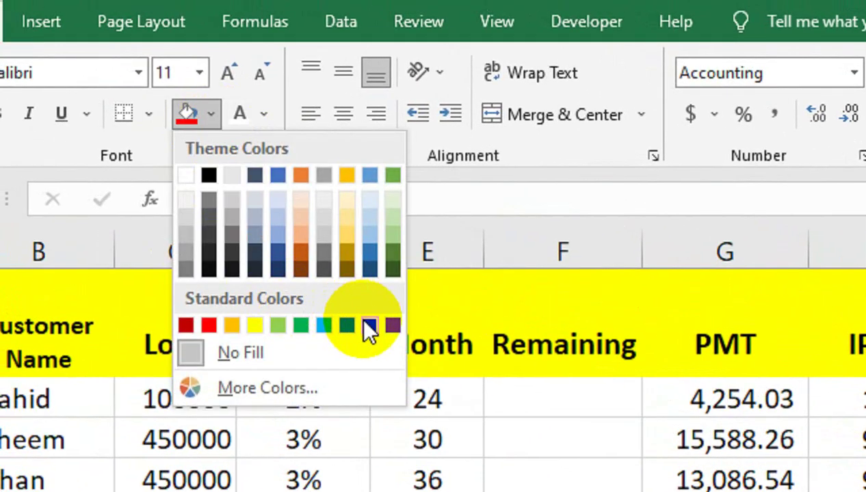
pyautogui.click(368, 328)
# - Fill the PMT amounts in column G with dark blue and make the PMT and Check amounts' text white
pyautogui.moveTo(755, 399); pyautogui.dragTo(602, 391)
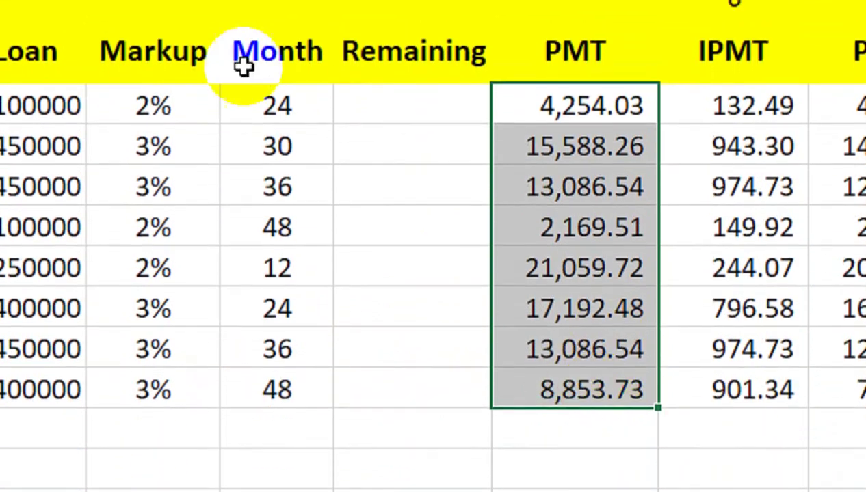
pyautogui.click(171, 86)
pyautogui.click(218, 86)
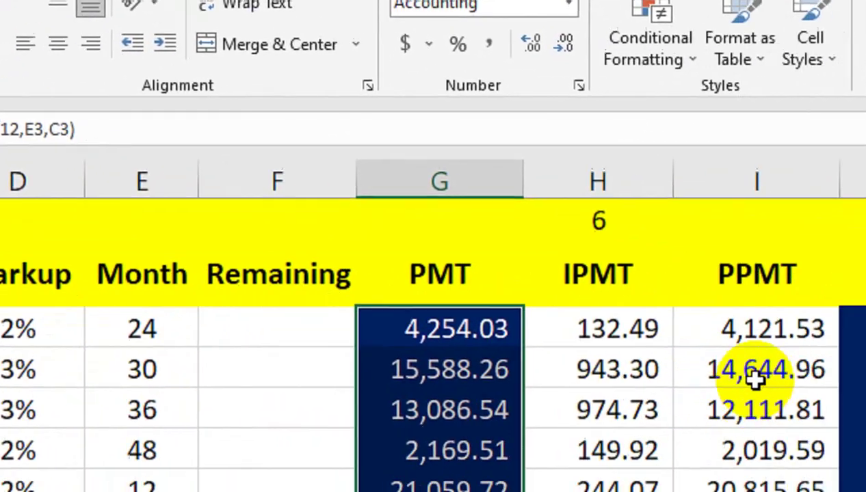
pyautogui.moveTo(655, 320); pyautogui.dragTo(649, 383)
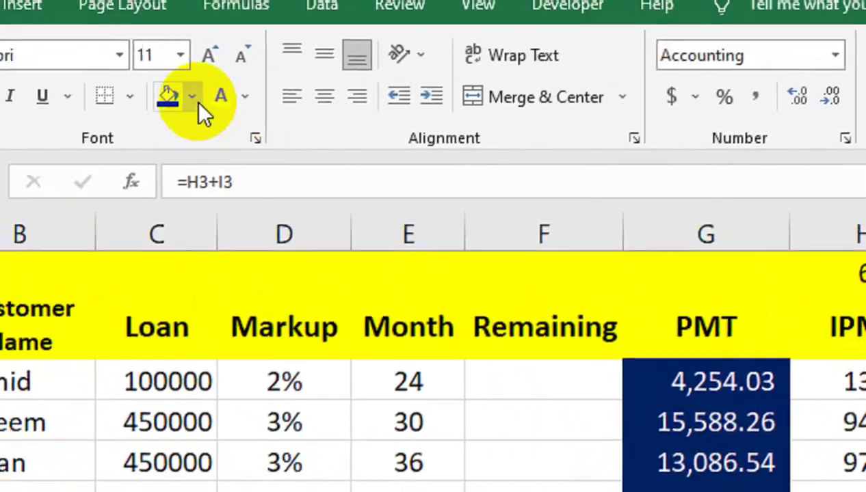
pyautogui.click(225, 126)
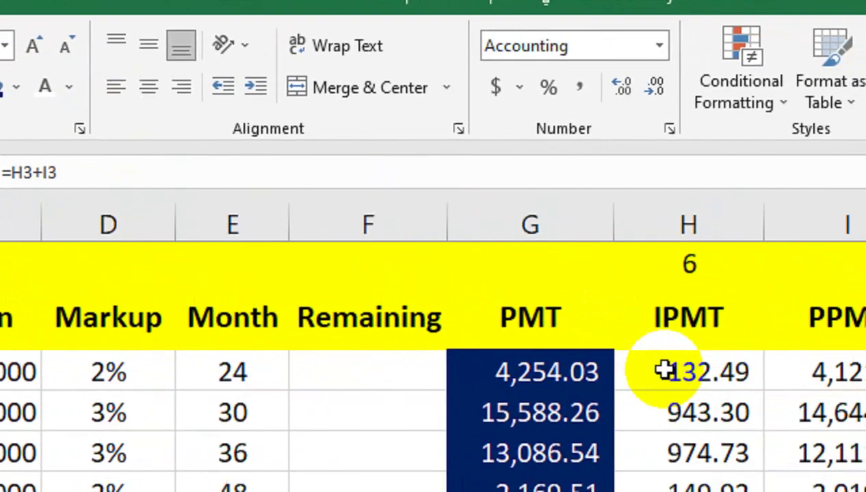
# - Apply the Calculation cell style to the IPMT and PPMT amounts in columns H and I
pyautogui.moveTo(663, 370); pyautogui.dragTo(818, 491)
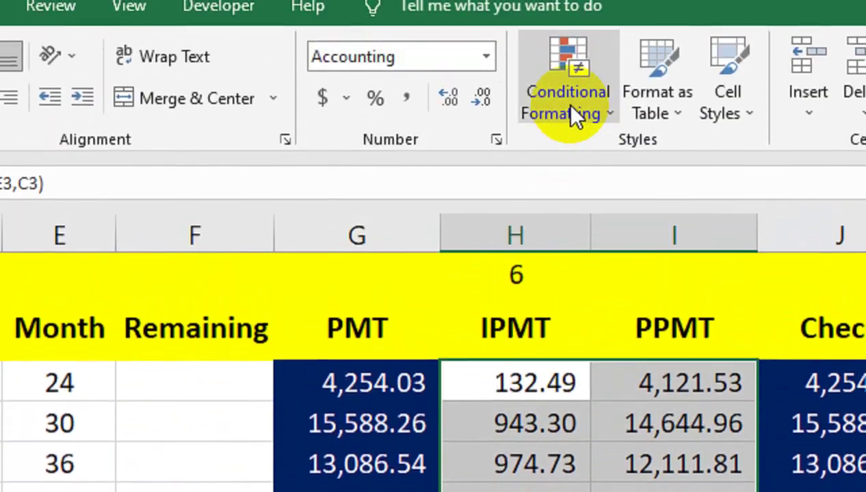
pyautogui.click(577, 116)
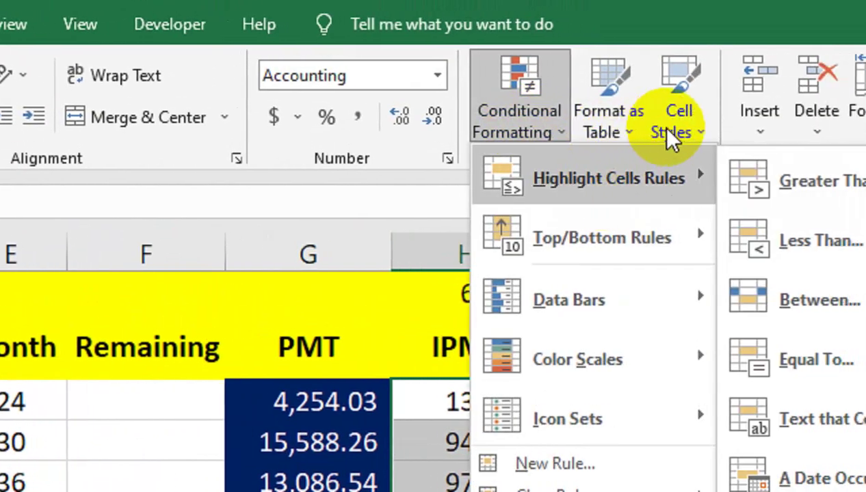
pyautogui.click(728, 113)
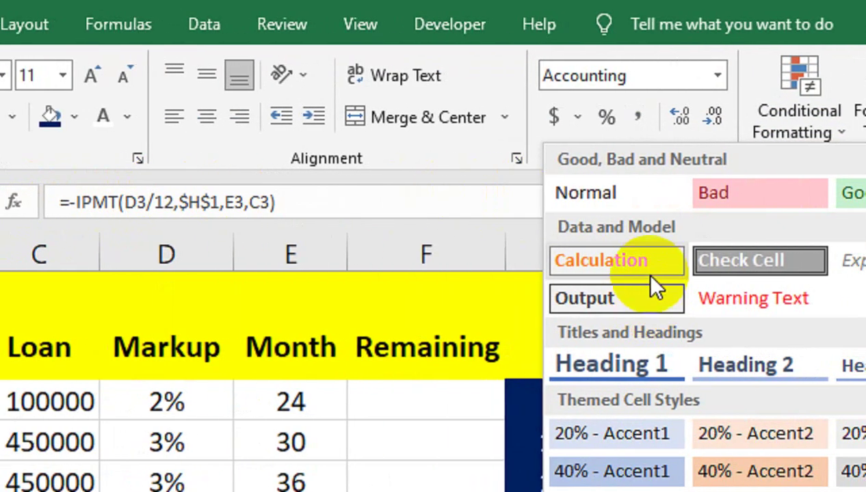
pyautogui.click(278, 263)
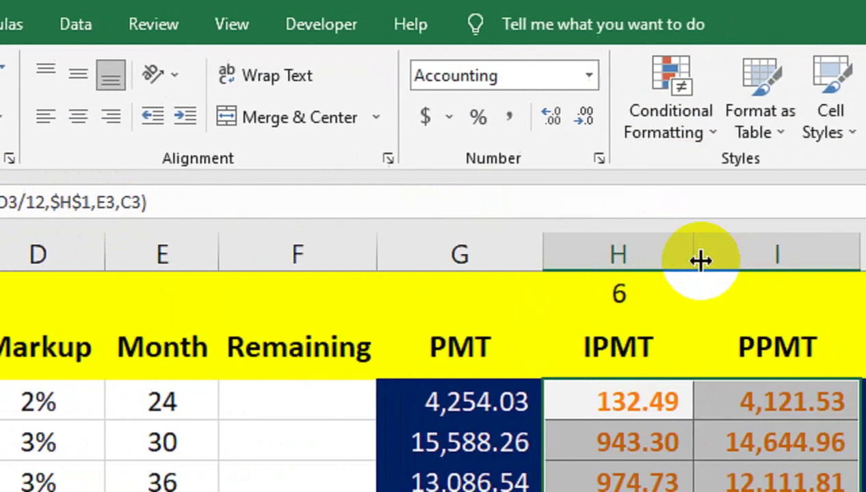
# - Select the calculated amounts starting at H3 and set their font colour to red
pyautogui.click(588, 393)
pyautogui.moveTo(621, 271); pyautogui.dragTo(648, 401)
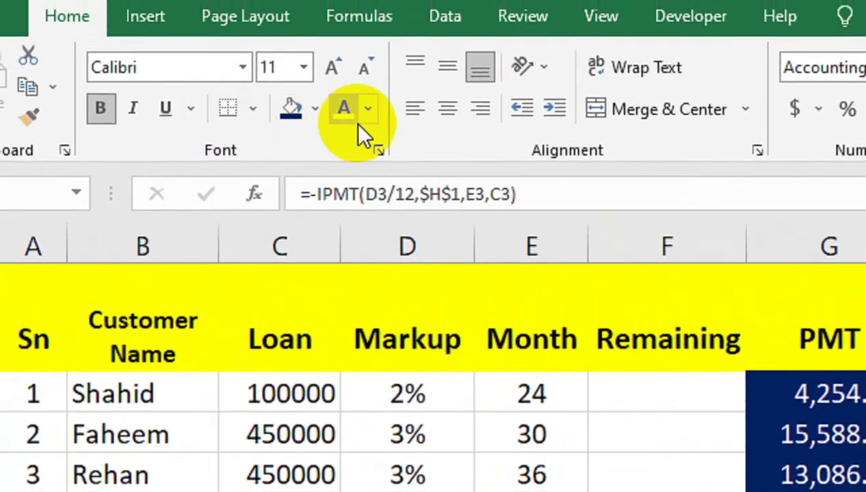
pyautogui.click(366, 115)
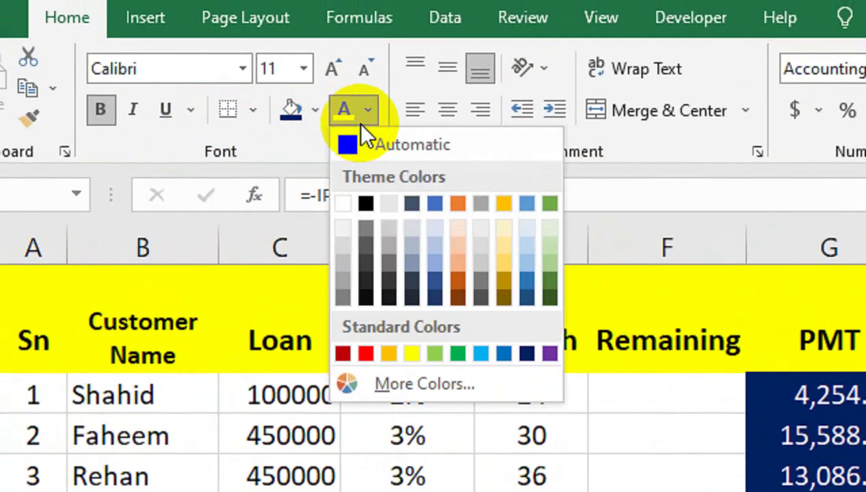
pyautogui.click(366, 354)
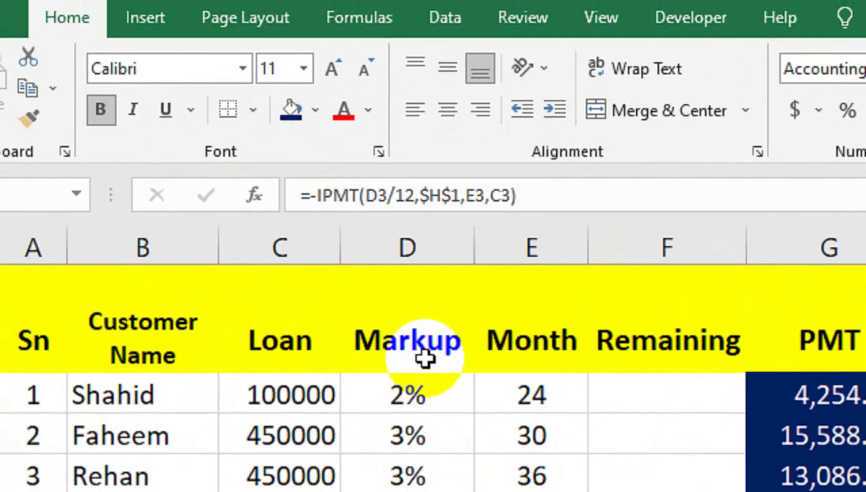
pyautogui.click(698, 370)
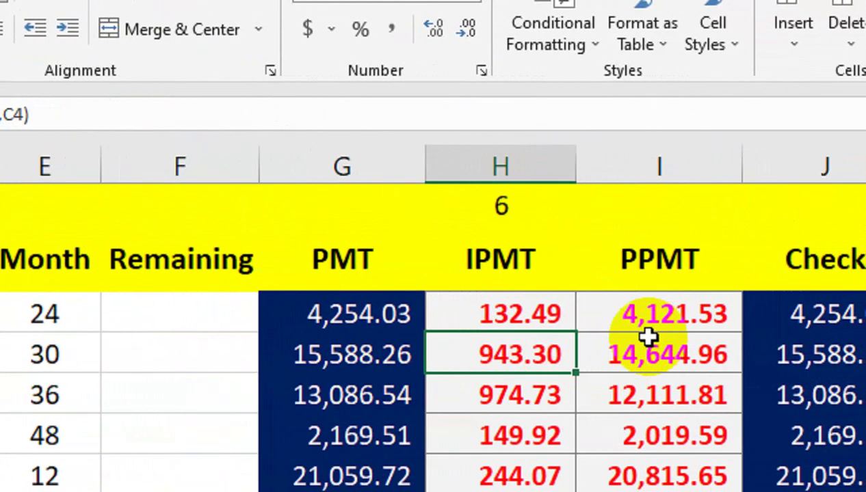
pyautogui.write(']')
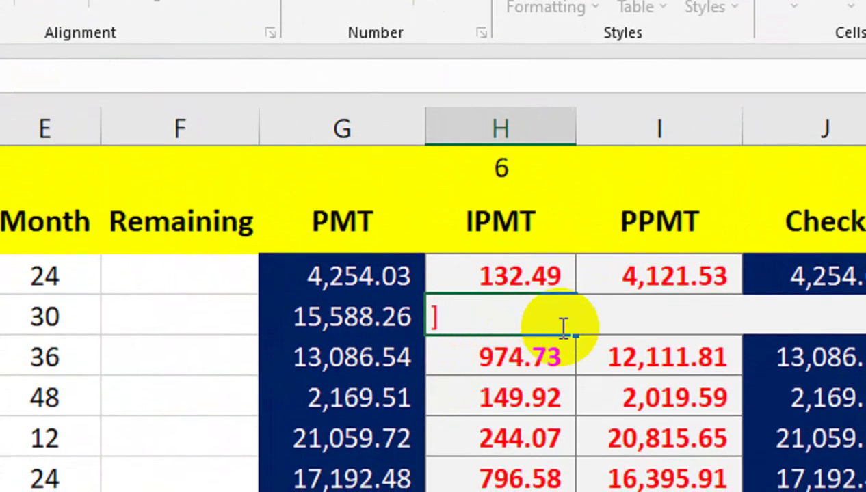
pyautogui.press('Return')
pyautogui.hotkey('ctrl', 'z')
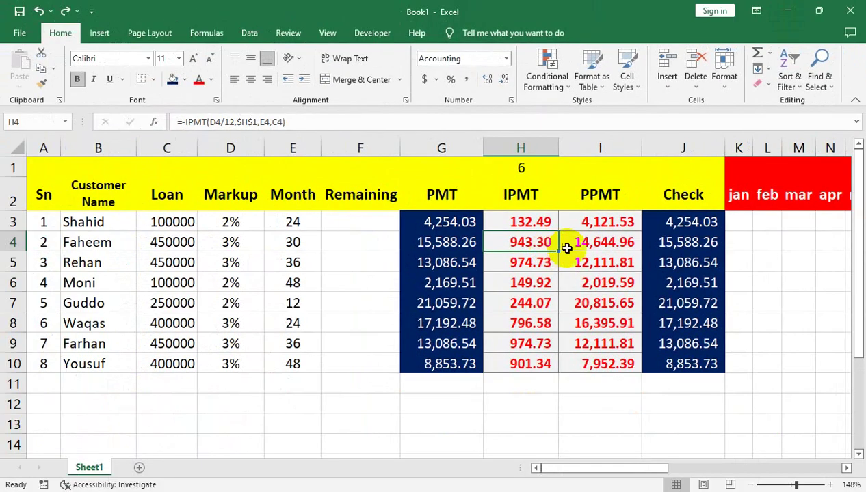
pyautogui.click(603, 359)
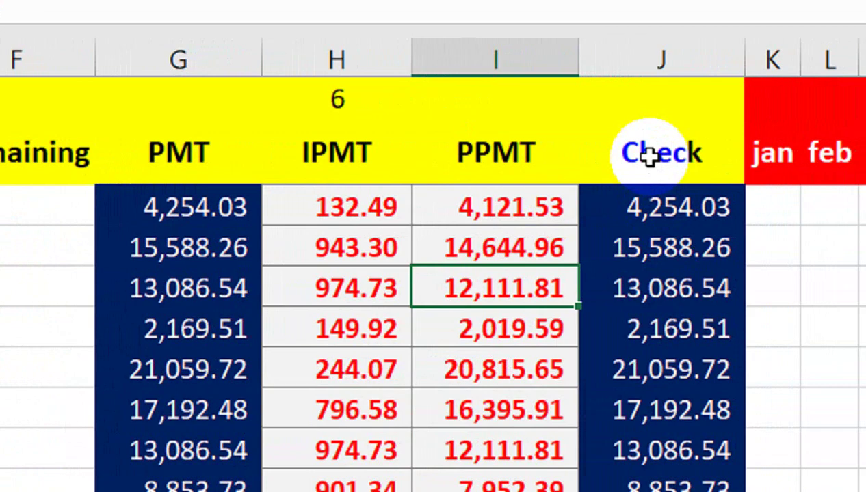
pyautogui.click(786, 155)
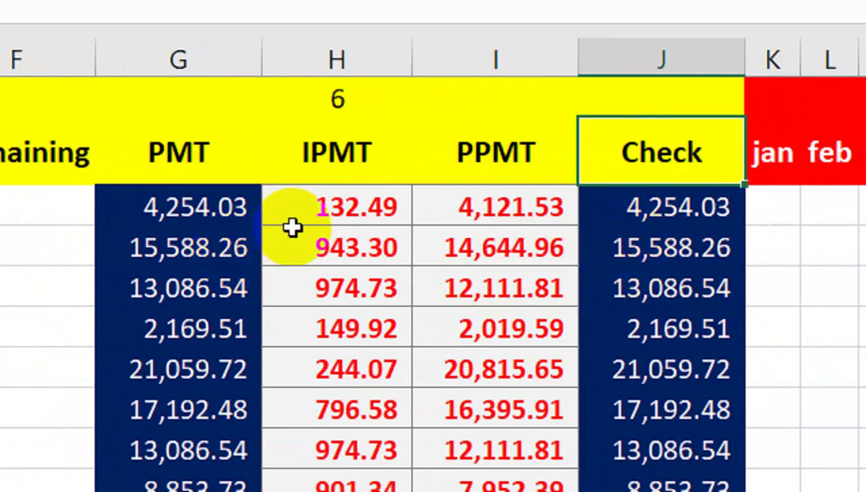
pyautogui.click(487, 127)
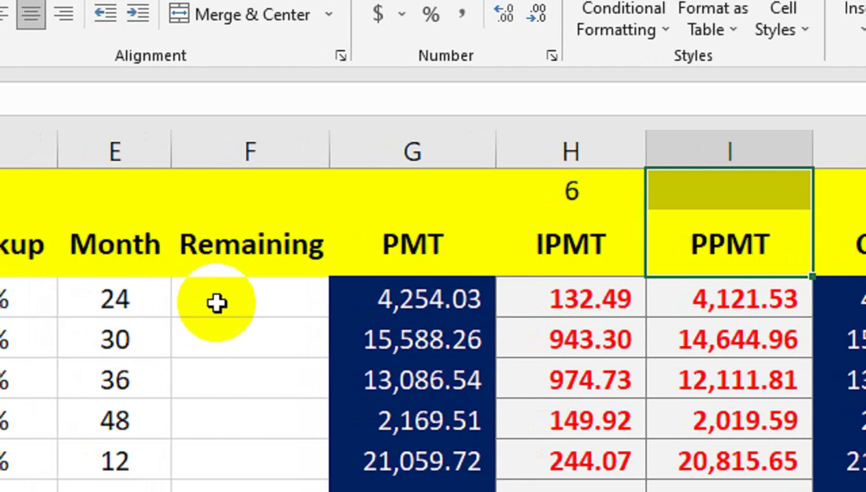
pyautogui.click(216, 303)
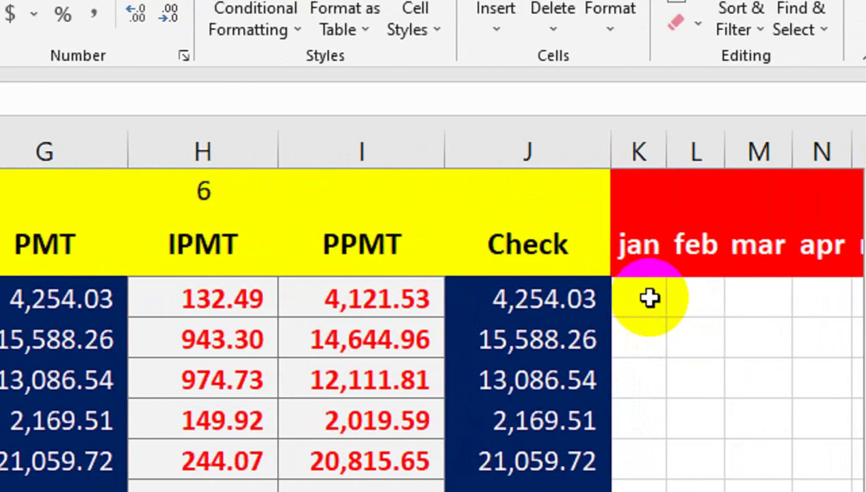
# - Mark the first customer's January and February payments with P in K3 and L3
pyautogui.click(649, 297)
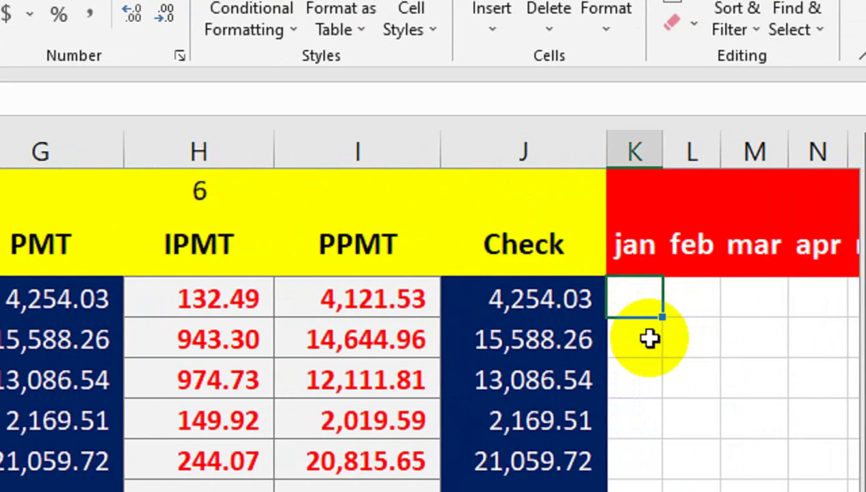
pyautogui.write('p')
pyautogui.press('Tab')
pyautogui.press('Left')
pyautogui.write('P')
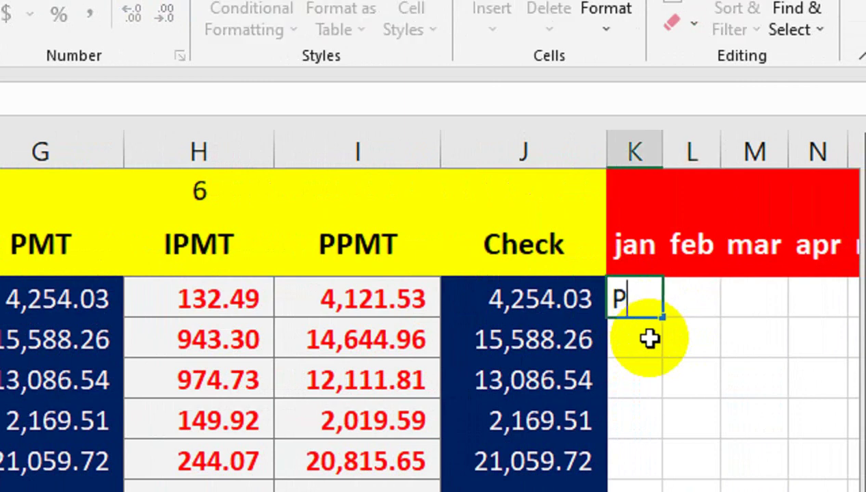
pyautogui.press('Tab')
pyautogui.write('P')
pyautogui.press('Left')
pyautogui.press('Left')
pyautogui.press('Left')
pyautogui.press('Left')
pyautogui.press('Left')
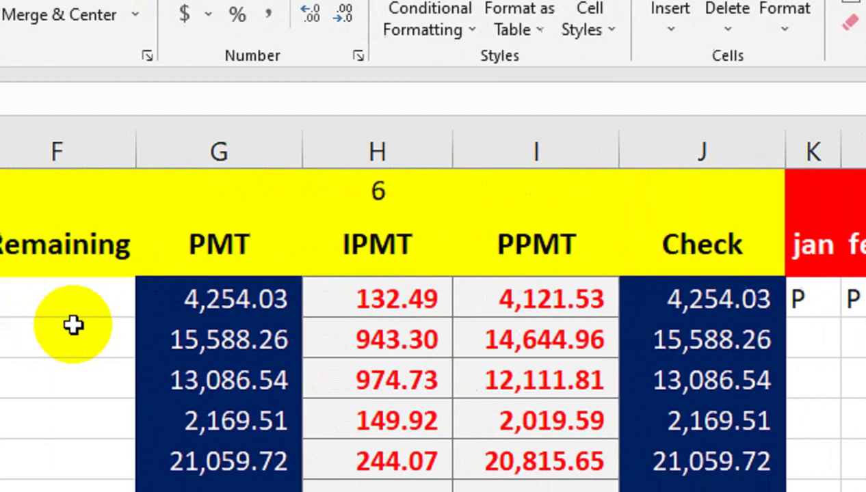
pyautogui.click(220, 296)
pyautogui.write('=')
pyautogui.click(333, 289)
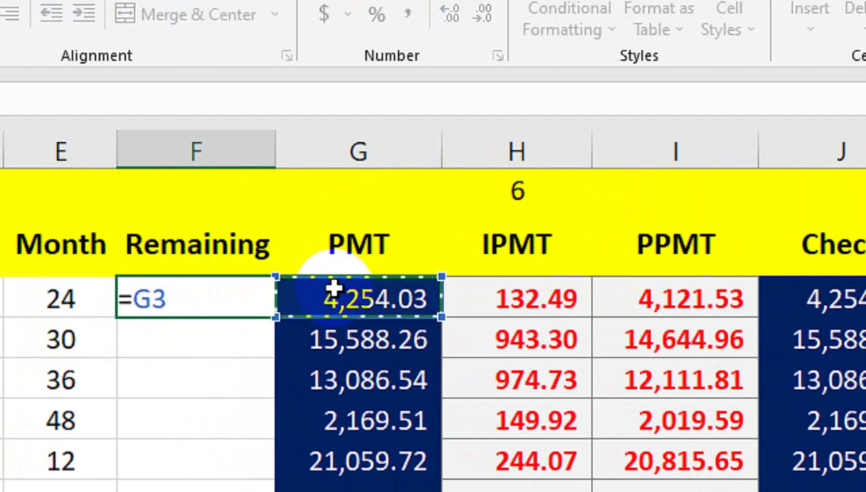
pyautogui.press('Return')
pyautogui.click(184, 294)
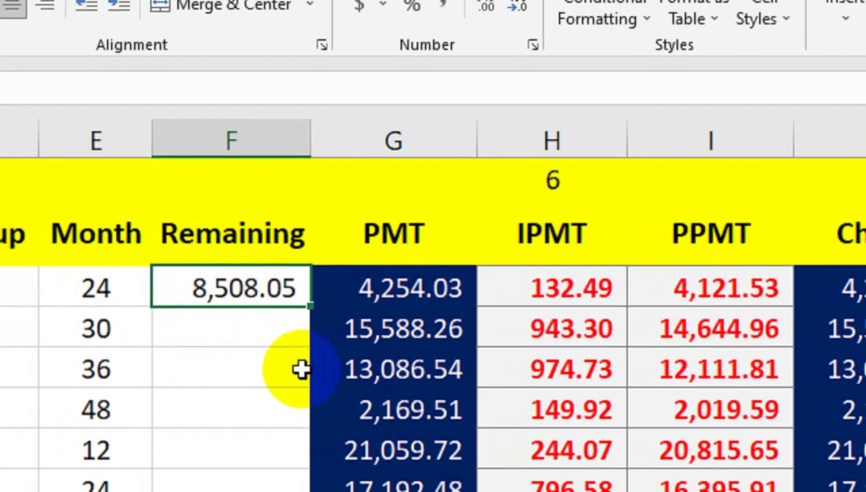
pyautogui.press('Delete')
# - Change the Total Amount Receving formula in BG3 to =ROUND(COUNTIF(K3:BF3,"P")*G3,0) and fill it down to BG10
pyautogui.click(658, 281)
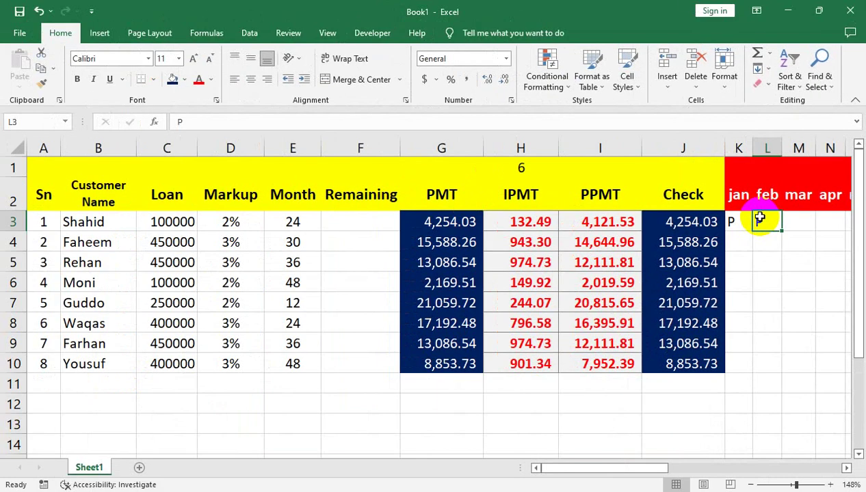
pyautogui.hotkey('ctrl', 'Right')
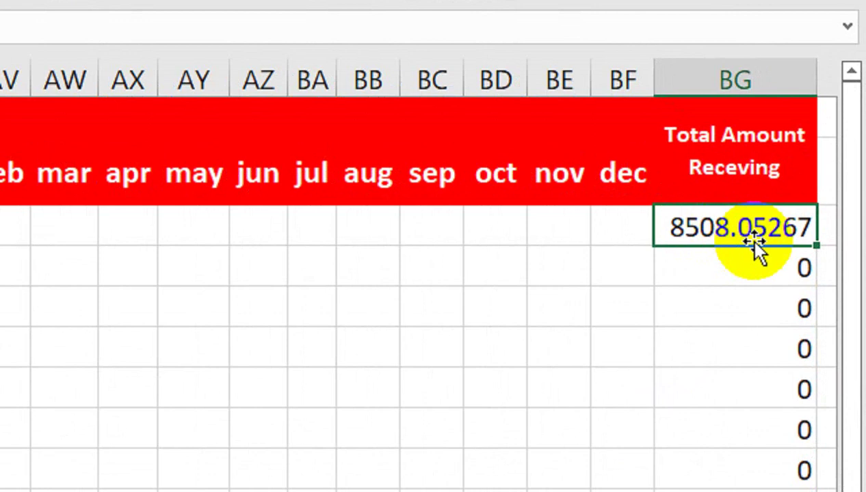
pyautogui.click(805, 221)
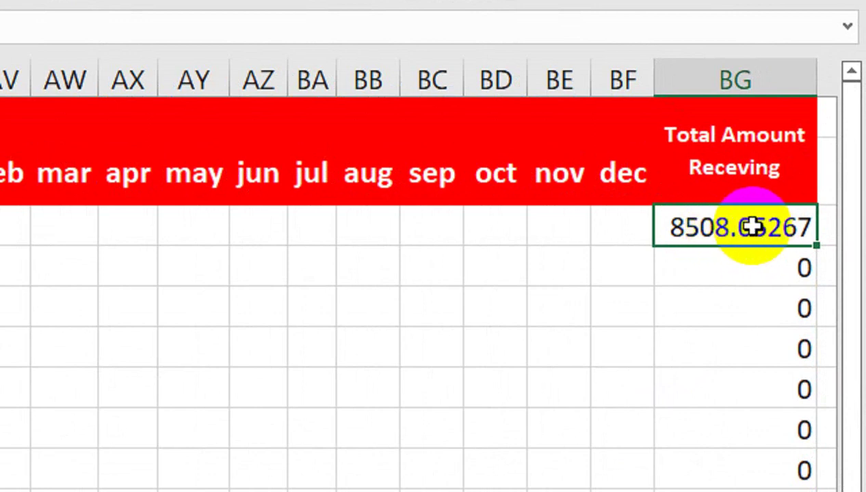
pyautogui.doubleClick(744, 227)
pyautogui.click(676, 231)
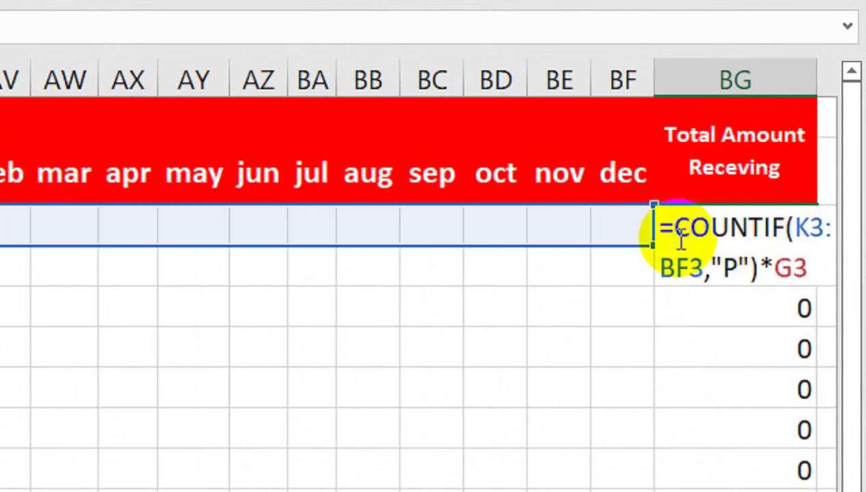
pyautogui.write('ROUND(')
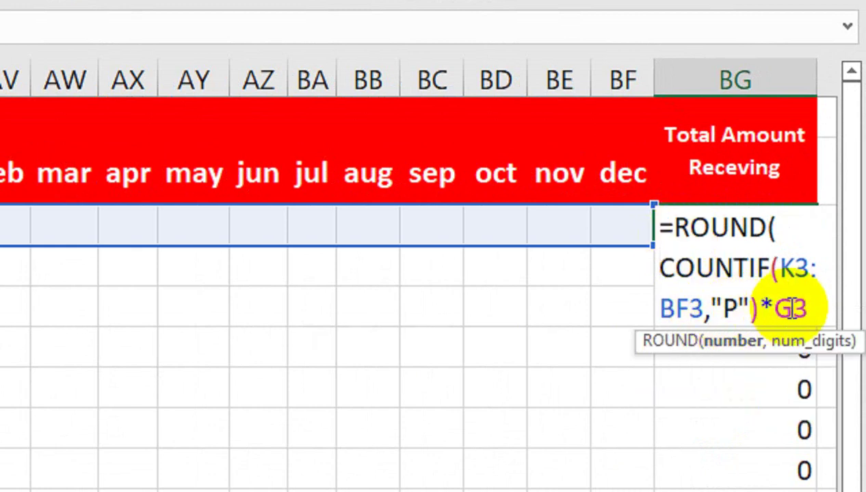
pyautogui.click(819, 307)
pyautogui.write(',0')
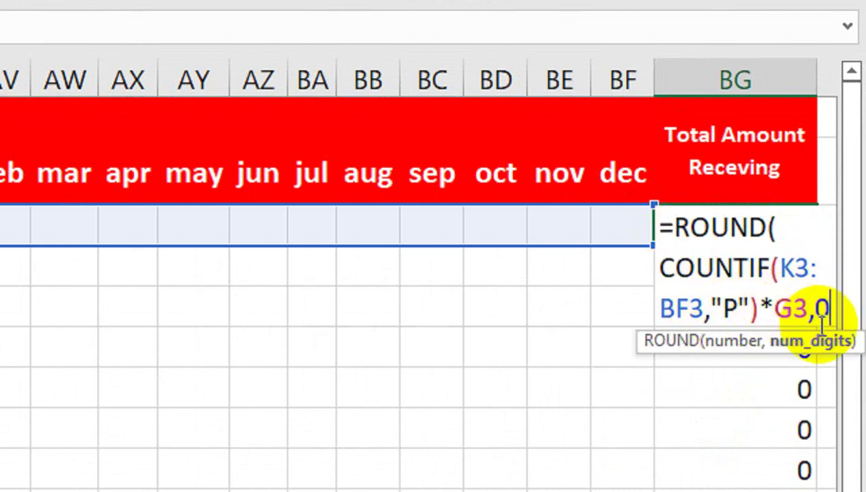
pyautogui.press('Return')
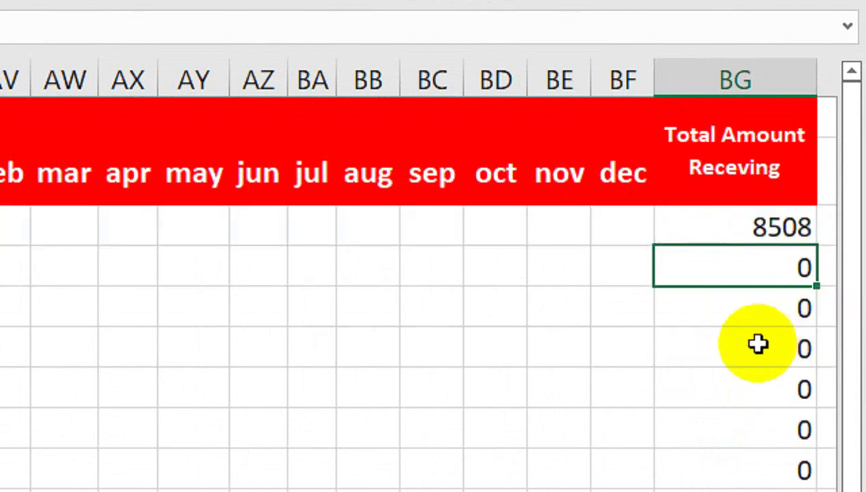
pyautogui.click(772, 233)
pyautogui.doubleClick(819, 245)
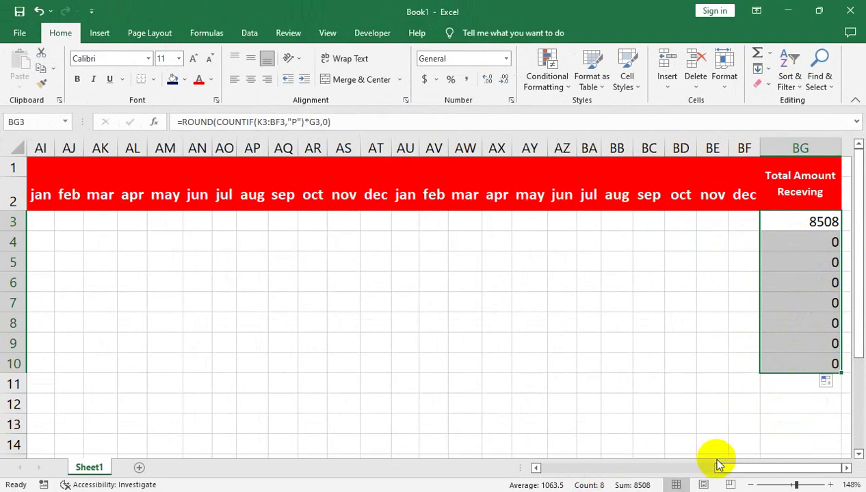
# - Enter =E3-COUNTA(K3:BF3) in F3 to calculate the first customer's remaining months
pyautogui.moveTo(712, 468); pyautogui.dragTo(530, 456)
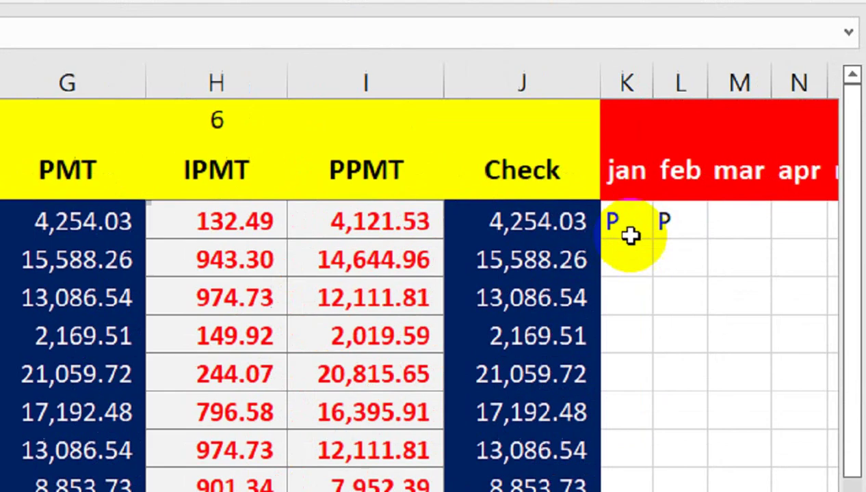
pyautogui.click(757, 219)
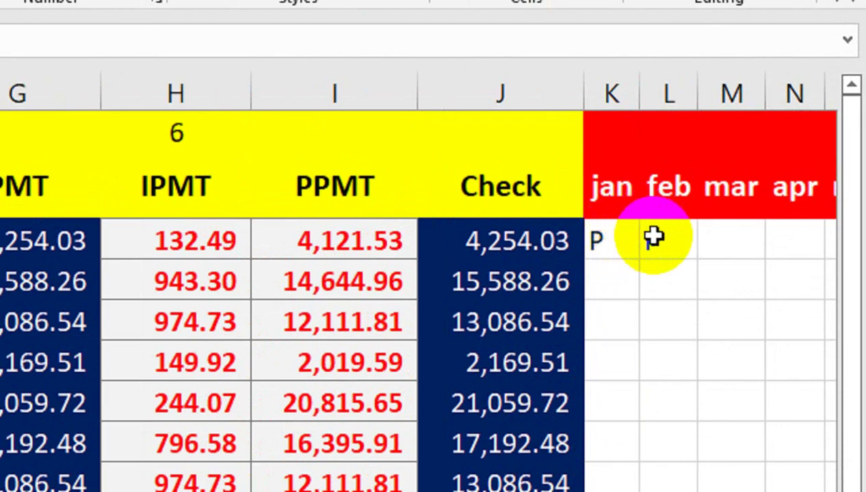
pyautogui.write('P")*G3,0)')
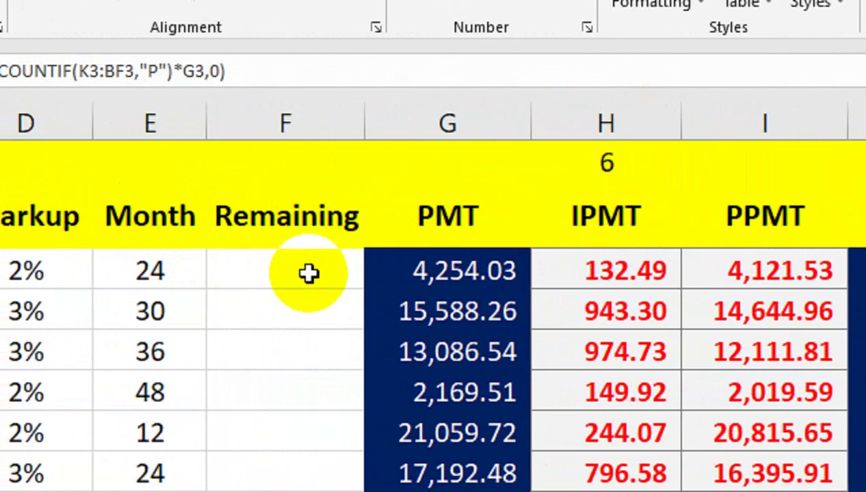
pyautogui.click(308, 273)
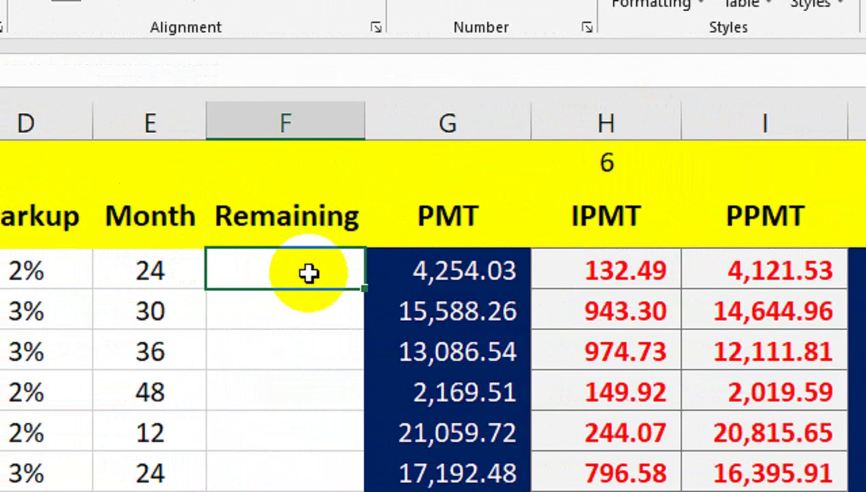
pyautogui.doubleClick(308, 273)
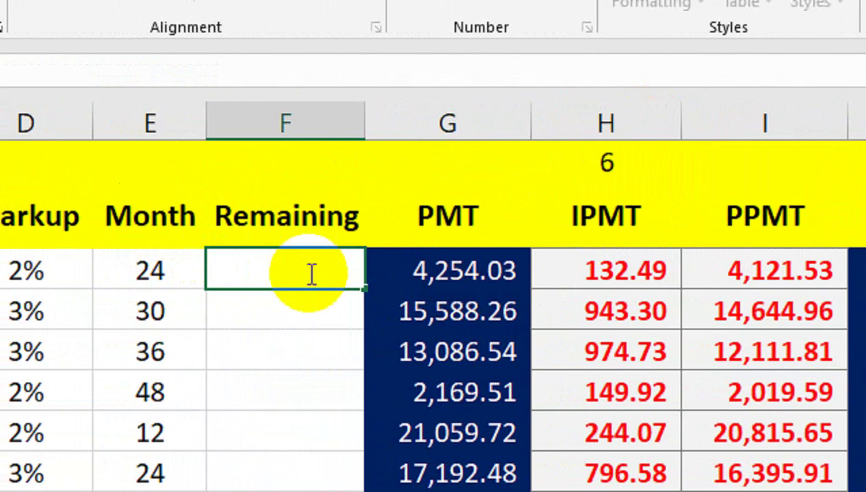
pyautogui.click(133, 273)
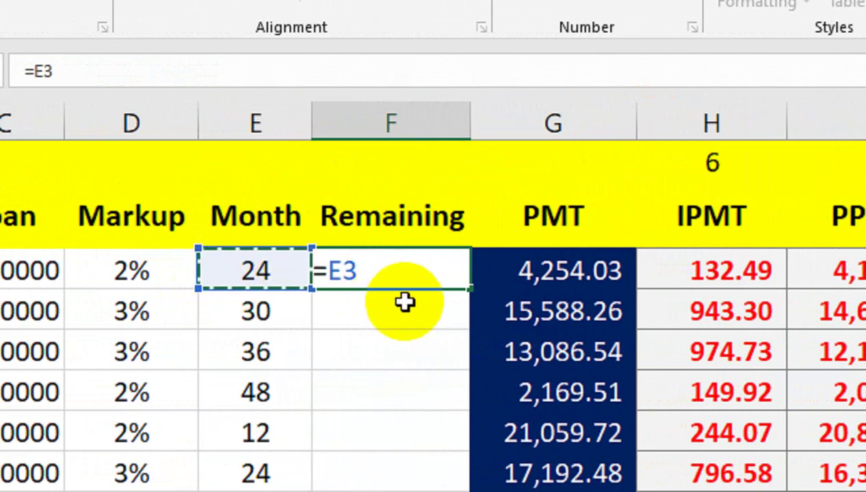
pyautogui.write('-COUNTA(')
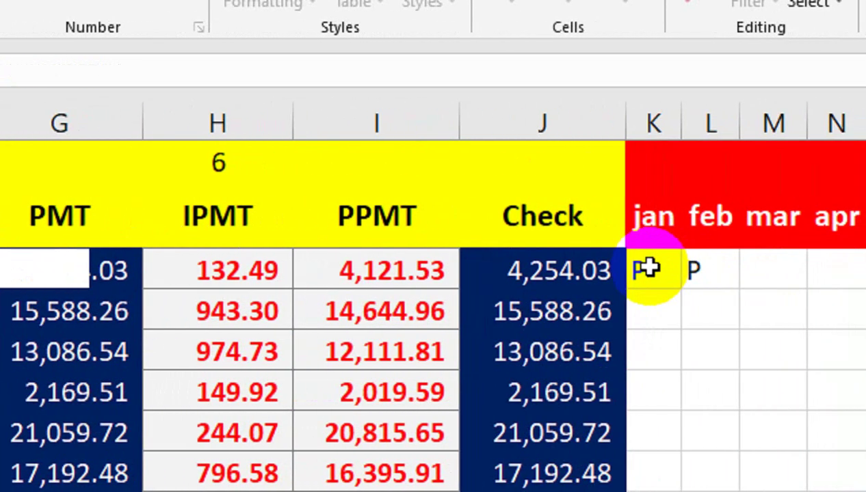
pyautogui.moveTo(647, 268); pyautogui.dragTo(865, 265)
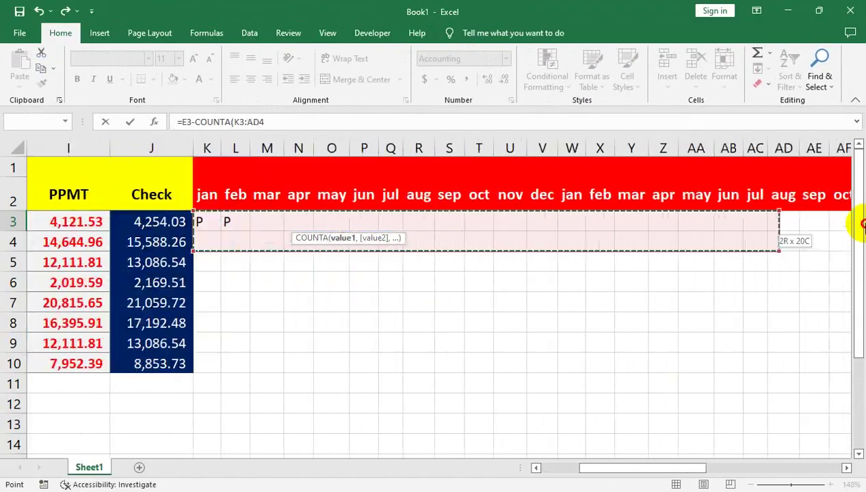
pyautogui.moveTo(863, 216); pyautogui.dragTo(746, 222)
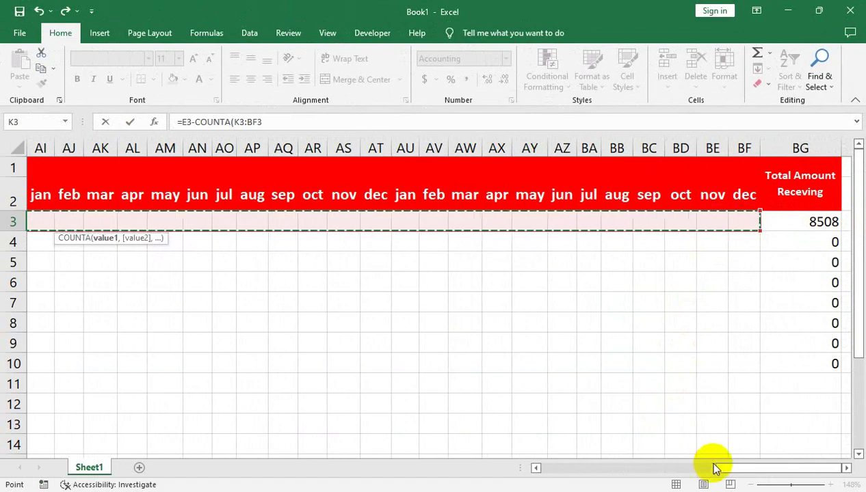
pyautogui.moveTo(715, 468); pyautogui.dragTo(536, 468)
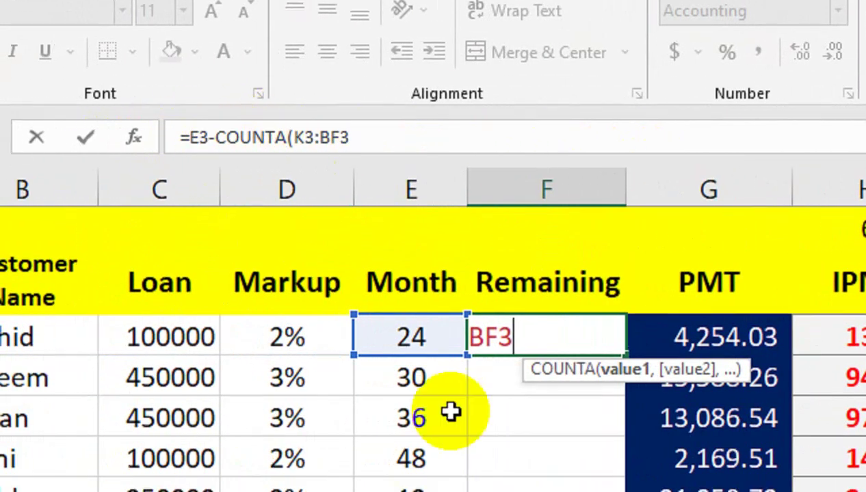
pyautogui.write(')')
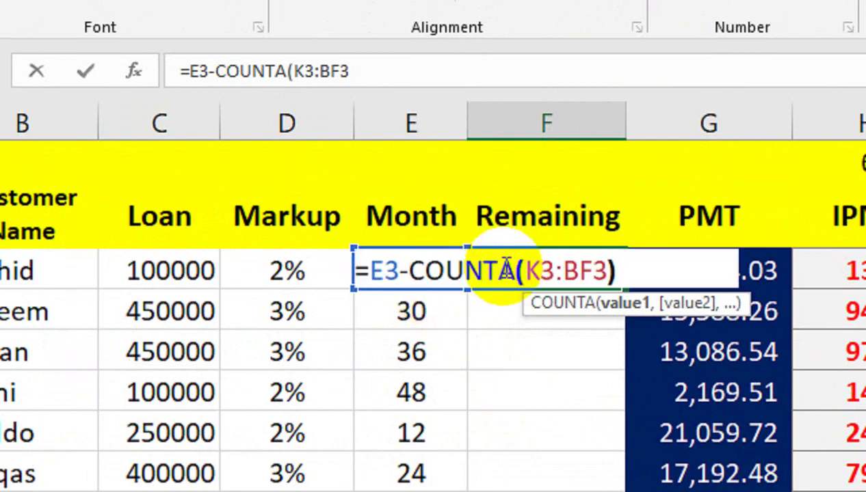
pyautogui.press('Return')
# - Set F3 to the General number format and fill the Remaining formula down for all customers
pyautogui.click(503, 269)
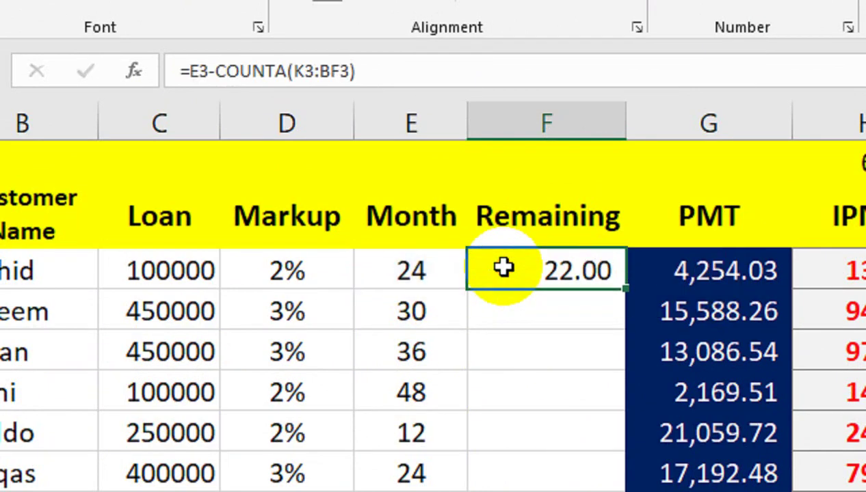
pyautogui.click(690, 66)
pyautogui.click(619, 163)
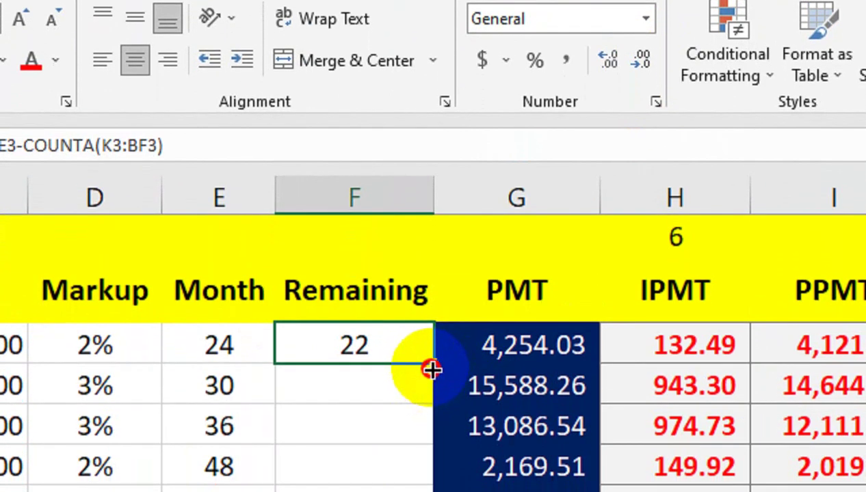
pyautogui.moveTo(432, 369); pyautogui.dragTo(429, 491)
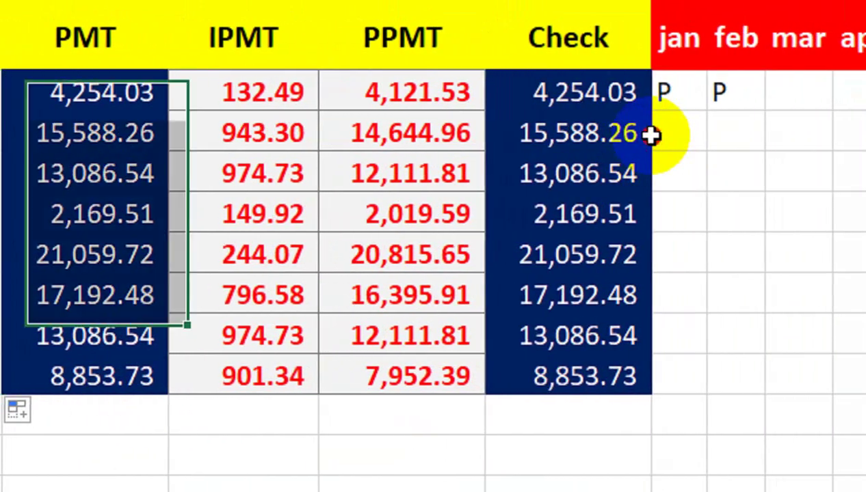
pyautogui.click(643, 134)
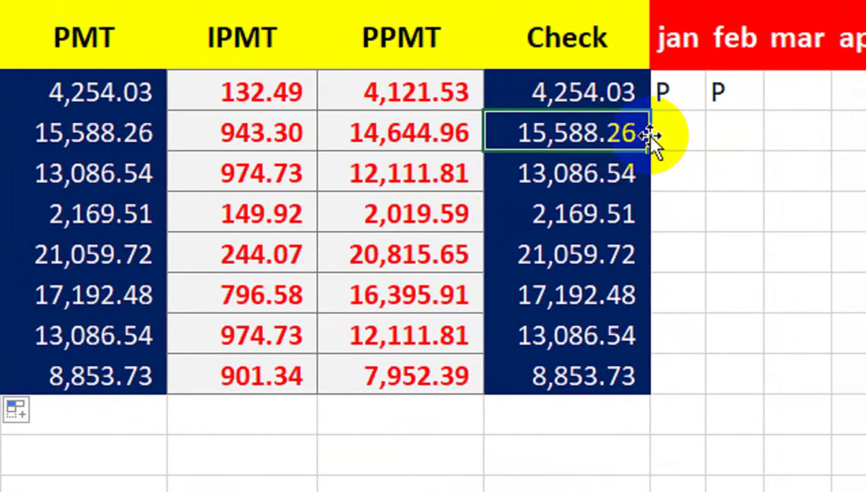
# - Mark the second customer's January to April payments with P in K4:N4
pyautogui.click(650, 135)
pyautogui.write('P')
pyautogui.press('Tab')
pyautogui.write('P')
pyautogui.press('Tab')
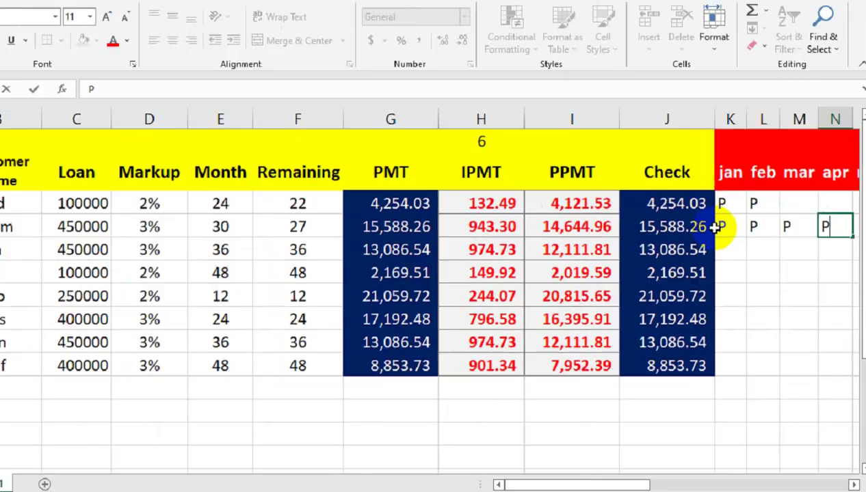
pyautogui.press('Left')
pyautogui.press('Left')
pyautogui.press('Left')
pyautogui.press('Left')
pyautogui.press('Left')
pyautogui.press('Left')
pyautogui.press('Left')
pyautogui.press('Left')
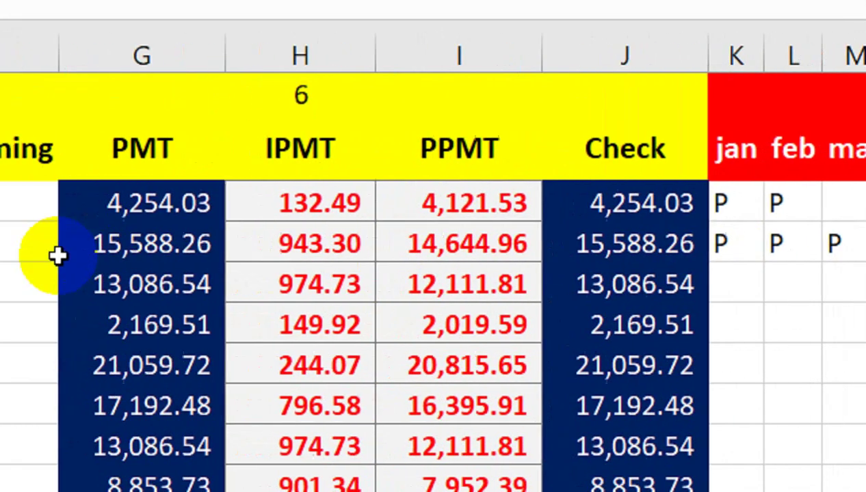
pyautogui.click(214, 253)
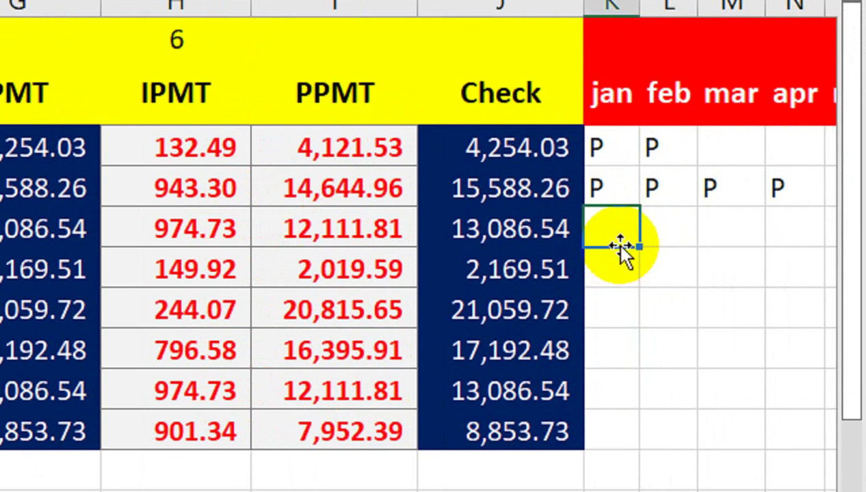
# - Mark the third customer's January payment with P in K5
pyautogui.write('P')
pyautogui.press('Tab')
pyautogui.press('Down')
pyautogui.press('Left')
# - Mark the fourth customer's January to April payments with P in K6:N6
pyautogui.write('P')
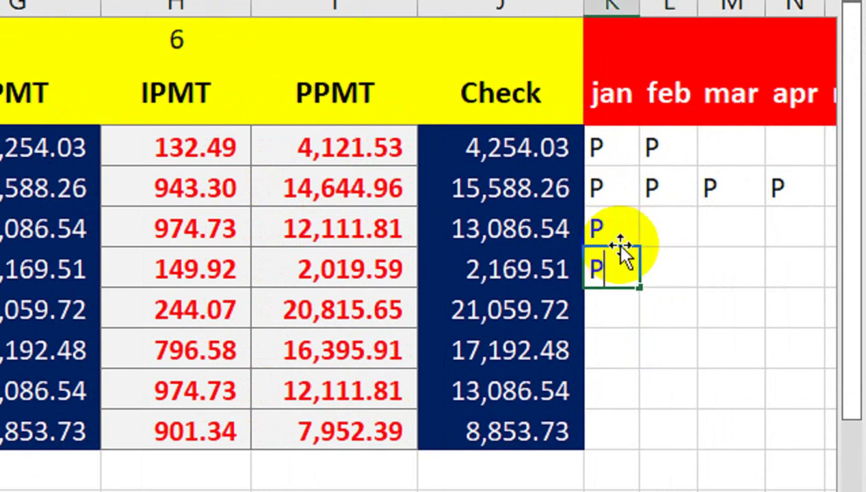
pyautogui.press('Tab')
pyautogui.write('P')
pyautogui.press('Tab')
pyautogui.write('P')
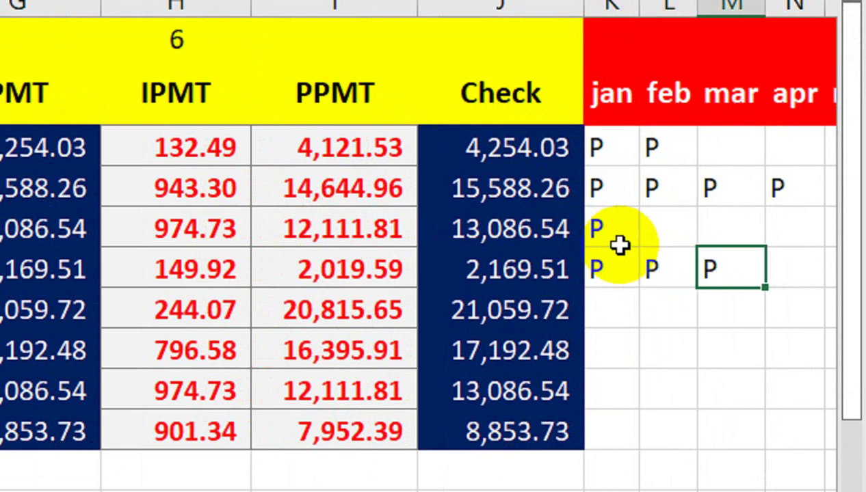
pyautogui.press('Tab')
pyautogui.write('P')
pyautogui.press('Down')
pyautogui.press('Left')
pyautogui.press('Left')
pyautogui.press('Left')
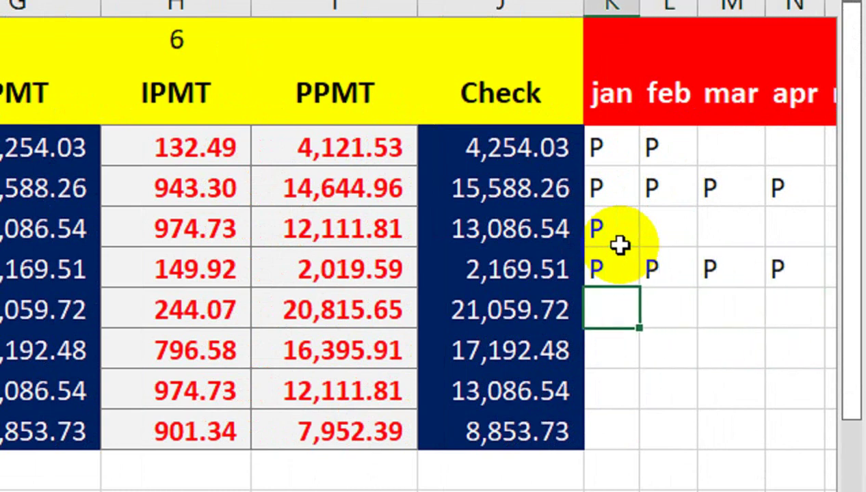
# - Mark the fifth customer's January to April payments with P in K7:N7
pyautogui.write('P')
pyautogui.press('Tab')
pyautogui.press('Tab')
pyautogui.write('P')
pyautogui.press('Tab')
pyautogui.write('P')
pyautogui.press('Left')
pyautogui.press('Left')
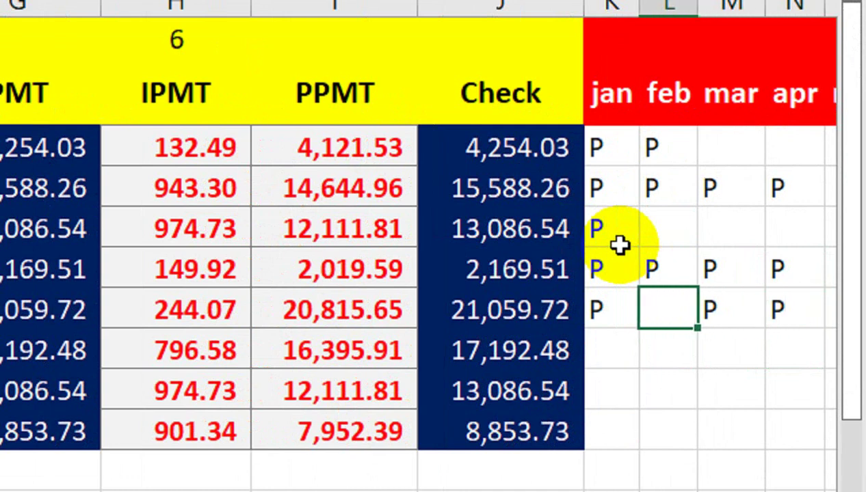
pyautogui.write('P')
pyautogui.press('Down')
pyautogui.press('Down')
pyautogui.press('Left')
pyautogui.press('Up')
# - Mark the sixth customer's January to April payments with P in K8:N8
pyautogui.write('P')
pyautogui.press('Tab')
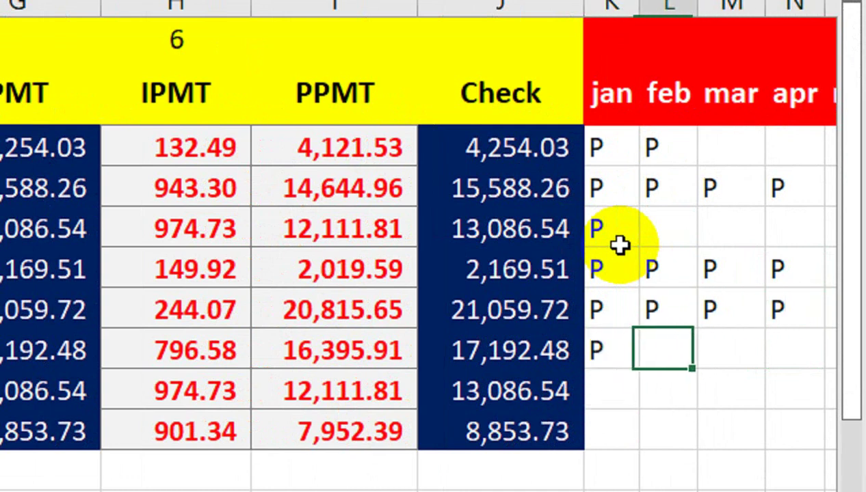
pyautogui.write('P')
pyautogui.press('Tab')
pyautogui.write('P')
pyautogui.press('Tab')
pyautogui.write('P')
pyautogui.press('Down')
pyautogui.press('Left')
pyautogui.press('Left')
pyautogui.press('Left')
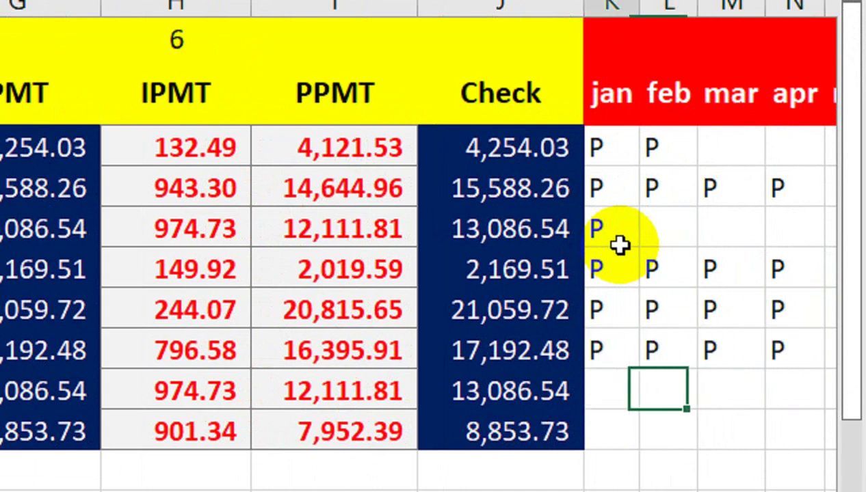
# - Mark the seventh customer's January to April payments with P in K9:N9
pyautogui.write('P')
pyautogui.press('Tab')
pyautogui.write('P')
pyautogui.press('Tab')
pyautogui.write('P')
pyautogui.press('Tab')
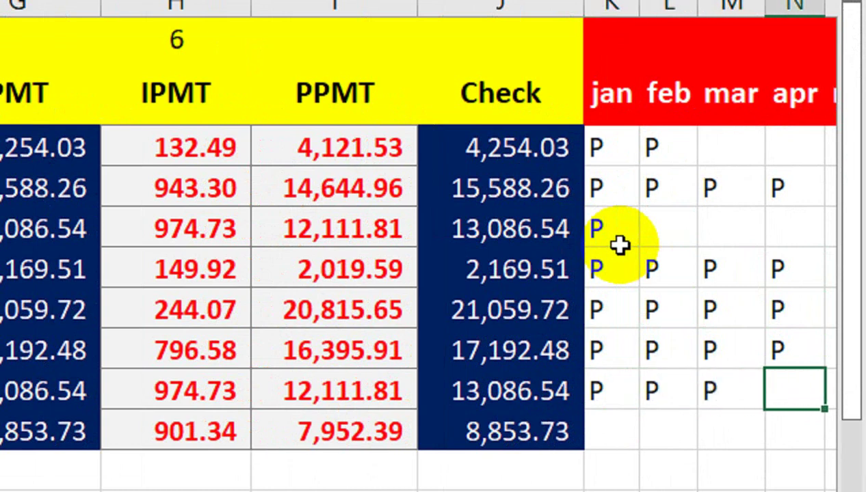
pyautogui.write('P')
pyautogui.press('Down')
# - Mark the eighth customer's January to April payments with P in K10:N10
pyautogui.write('P')
pyautogui.press('Left')
pyautogui.write('P')
pyautogui.press('Left')
pyautogui.write('P')
pyautogui.press('Left')
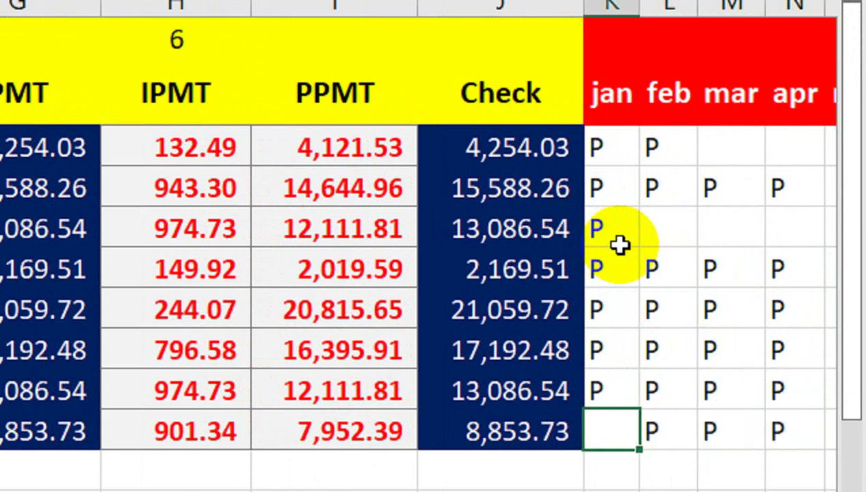
pyautogui.write('P')
pyautogui.press('Left')
pyautogui.press('Right')
pyautogui.press('Right')
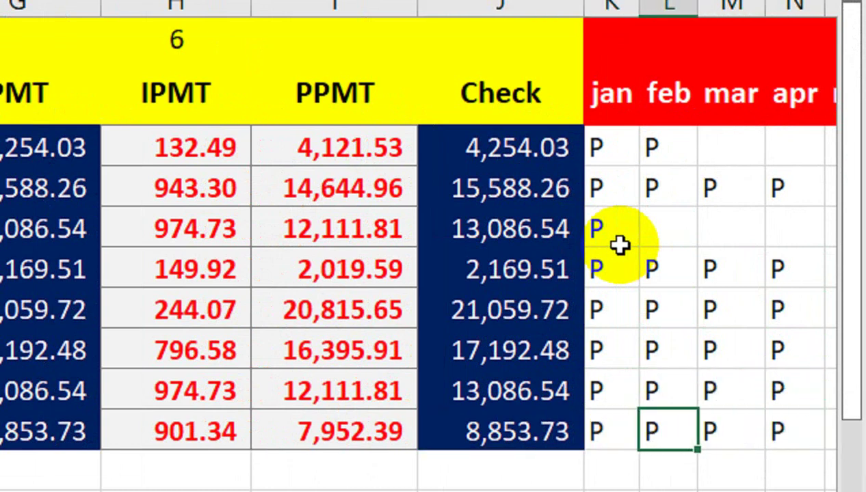
# - Mark the eighth customer's May and June payments with P in O10 and P10
pyautogui.press('Right')
pyautogui.press('Right')
pyautogui.press('Right')
pyautogui.write('P')
pyautogui.press('Right')
pyautogui.write('P')
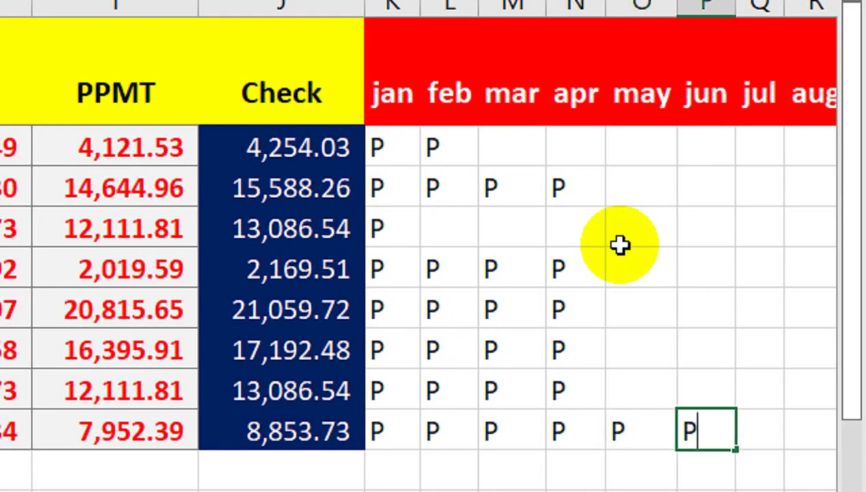
pyautogui.press('Right')
# - Mark the seventh customer's May payment with a single P in O9
pyautogui.press('Up')
pyautogui.press('Up')
pyautogui.press('Left')
pyautogui.press('Left')
pyautogui.press('Down')
pyautogui.write('P')
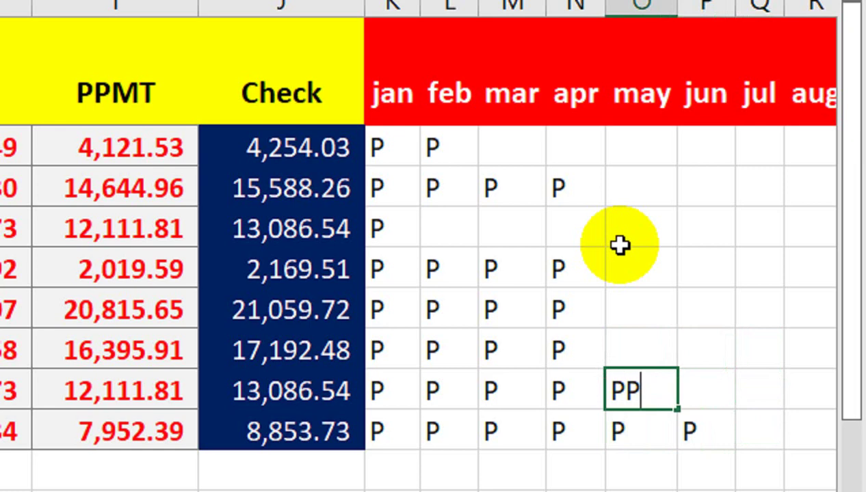
pyautogui.press('BackSpace')
pyautogui.press('Right')
# - Mark the third customer's February to April payments with P in L5:N5
pyautogui.press('Up')
pyautogui.press('Up')
pyautogui.press('Up')
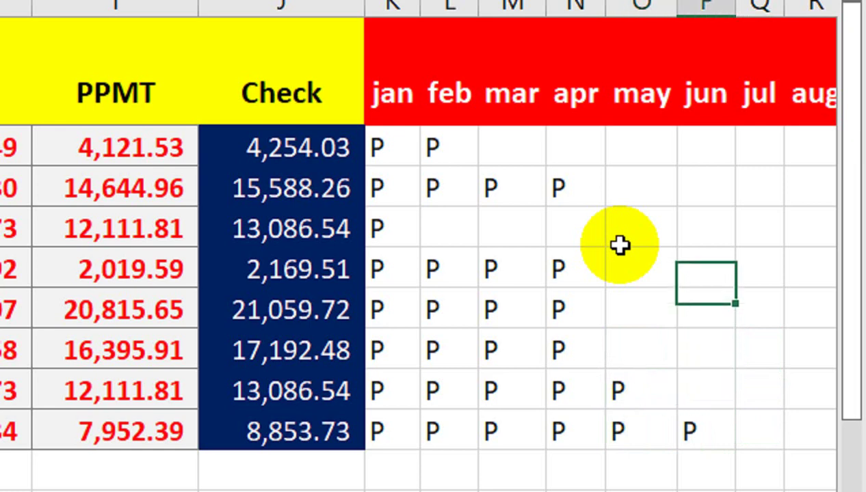
pyautogui.press('Up')
pyautogui.press('Left')
pyautogui.press('Left')
pyautogui.write('P')
pyautogui.press('Left')
pyautogui.write('P')
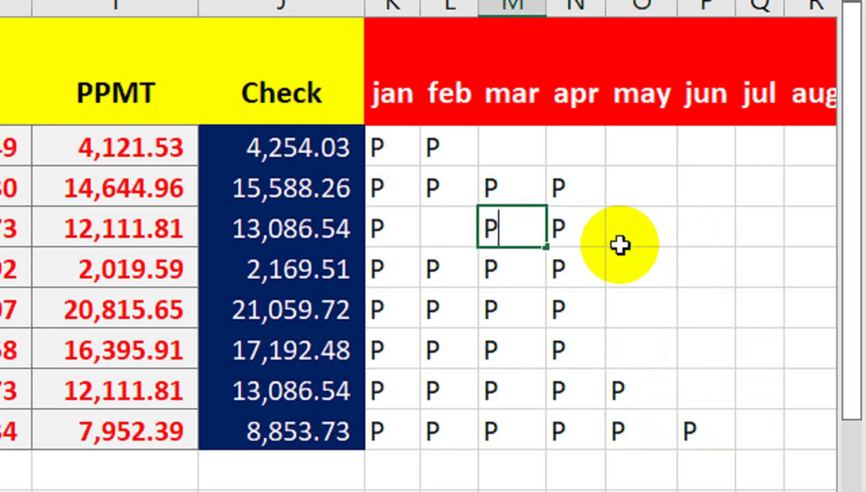
pyautogui.press('Left')
pyautogui.write('P')
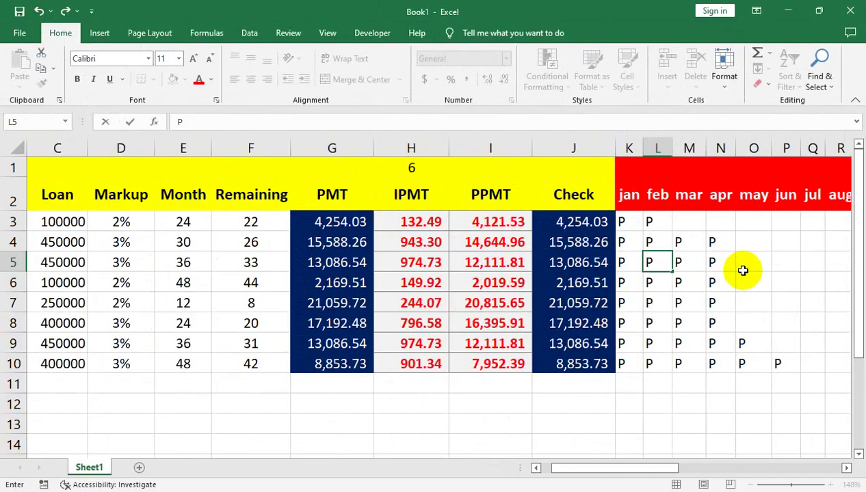
pyautogui.press('Left')
# - Review the Remaining months, the monthly payment marks and the Total Amount Receving column for all customers
pyautogui.press('Left')
pyautogui.press('Left')
pyautogui.press('Left')
pyautogui.press('Left')
pyautogui.press('Left')
pyautogui.press('Left')
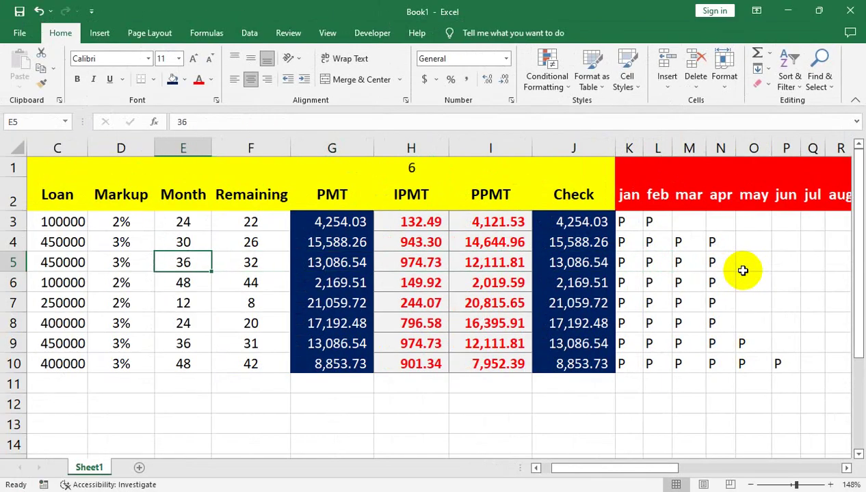
pyautogui.press('Left')
pyautogui.press('Left')
pyautogui.press('Left')
pyautogui.press('Left')
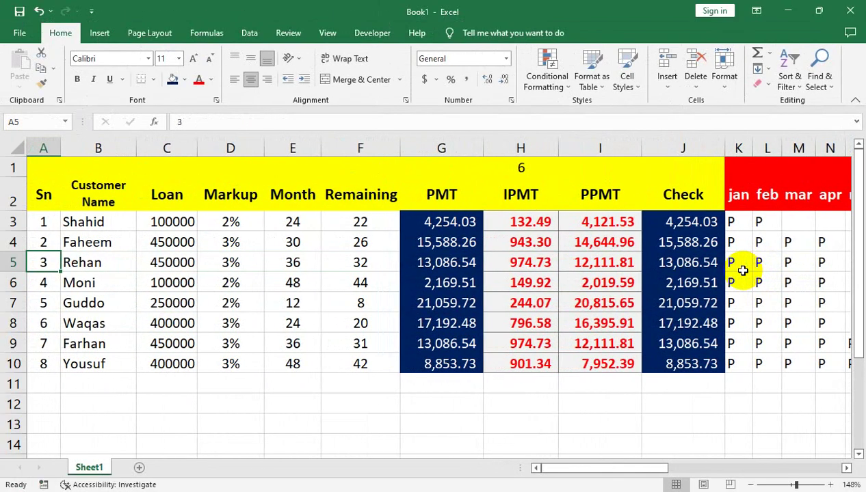
pyautogui.click(739, 195)
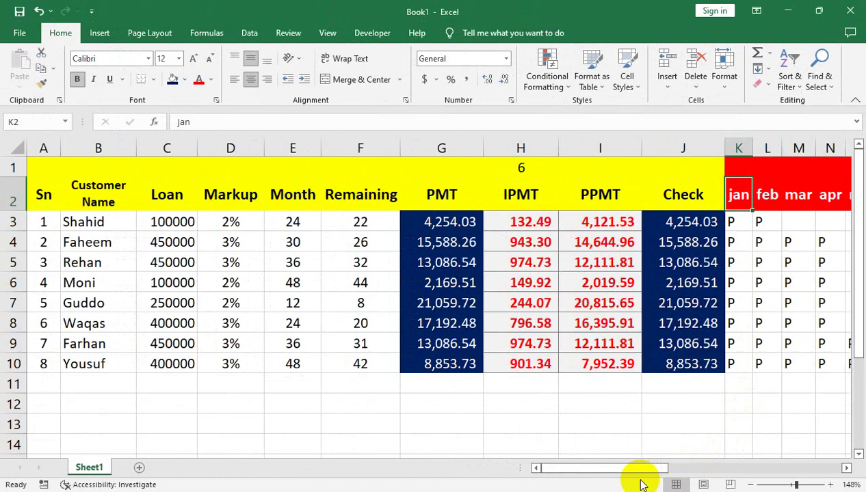
pyautogui.moveTo(640, 479); pyautogui.dragTo(828, 457)
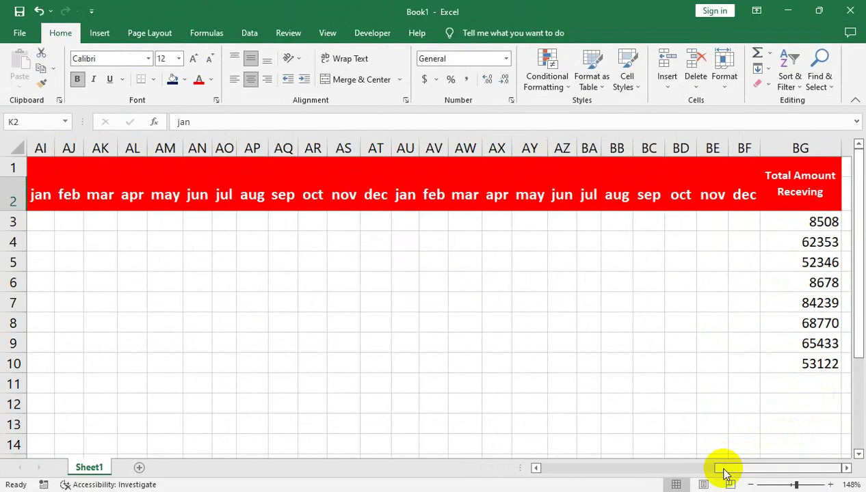
pyautogui.moveTo(725, 473); pyautogui.dragTo(535, 427)
# - Try period number 1 and then 12 in H1 above the IPMT heading
pyautogui.click(521, 167)
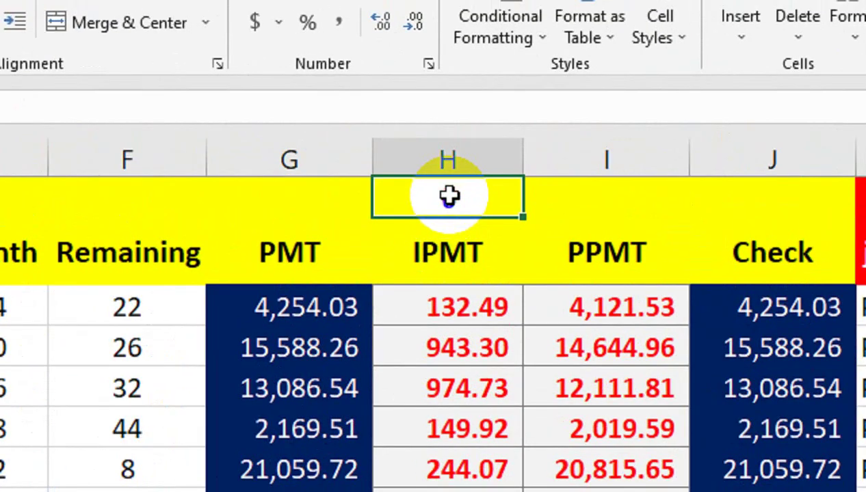
pyautogui.press('BackSpace')
pyautogui.press('Return')
pyautogui.click(448, 196)
pyautogui.write('1')
pyautogui.press('Return')
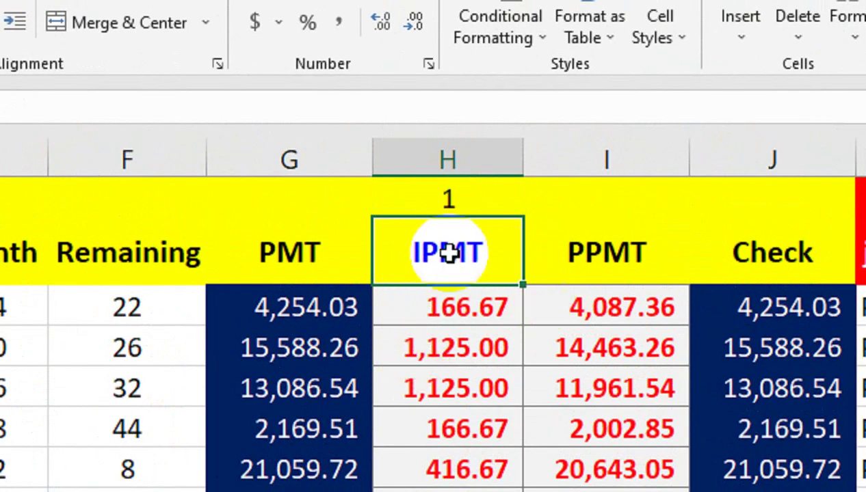
pyautogui.click(445, 199)
pyautogui.write('12')
pyautogui.press('Return')
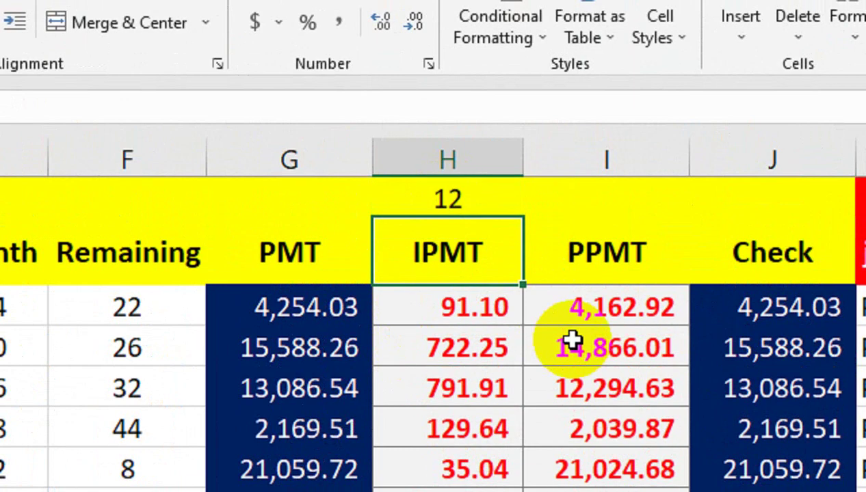
# - Set the period number in H1 to 13 and inspect the third customer's PPMT formula
pyautogui.click(444, 159)
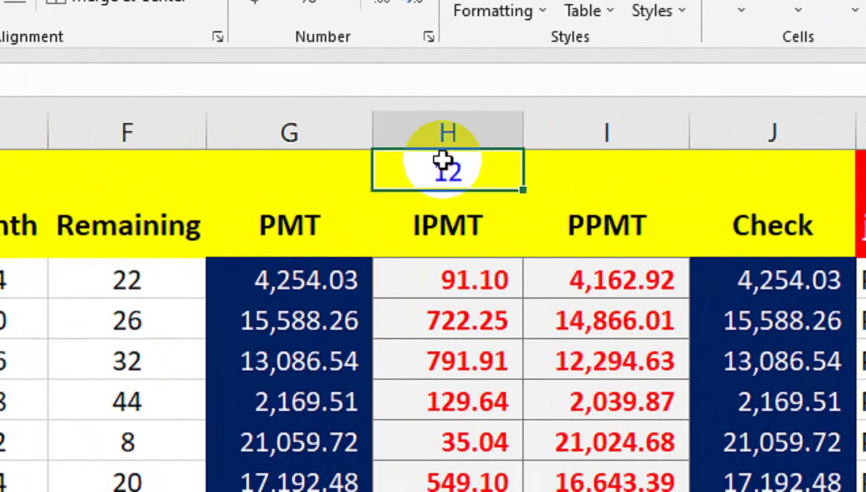
pyautogui.write('13')
pyautogui.press('Return')
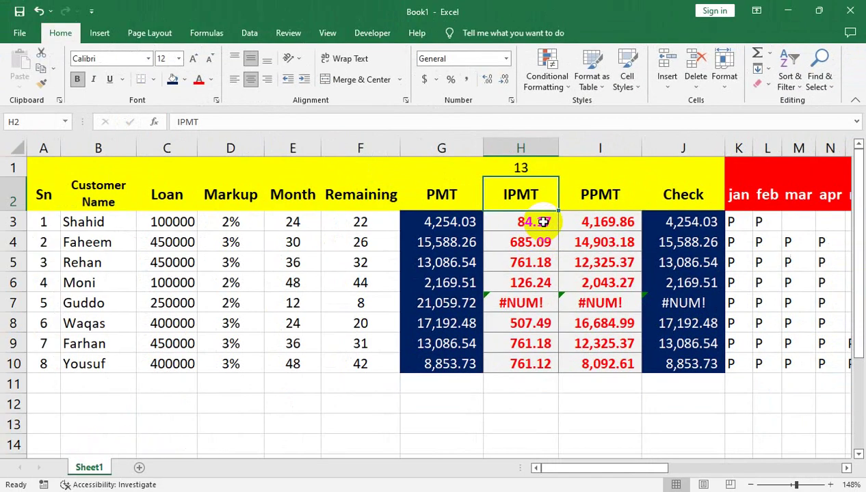
pyautogui.click(561, 268)
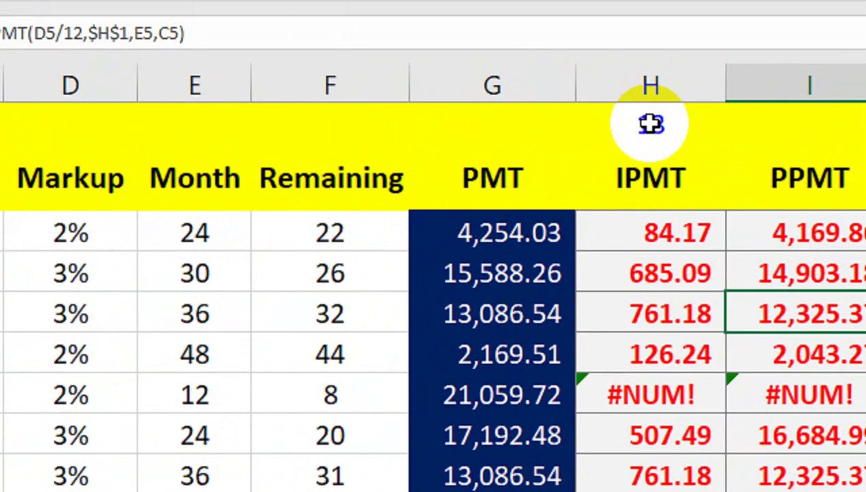
pyautogui.click(650, 124)
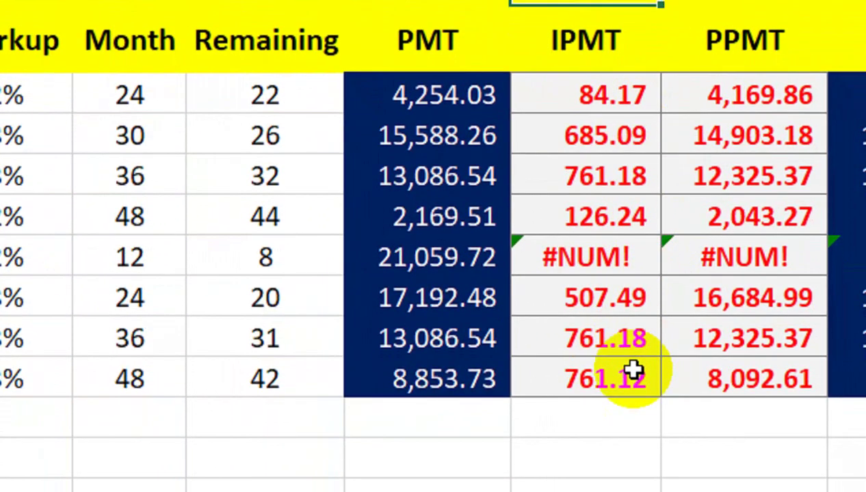
# - Begin wrapping the IPMT formula in H3 in an IF with the logical test E3>H1
pyautogui.click(619, 86)
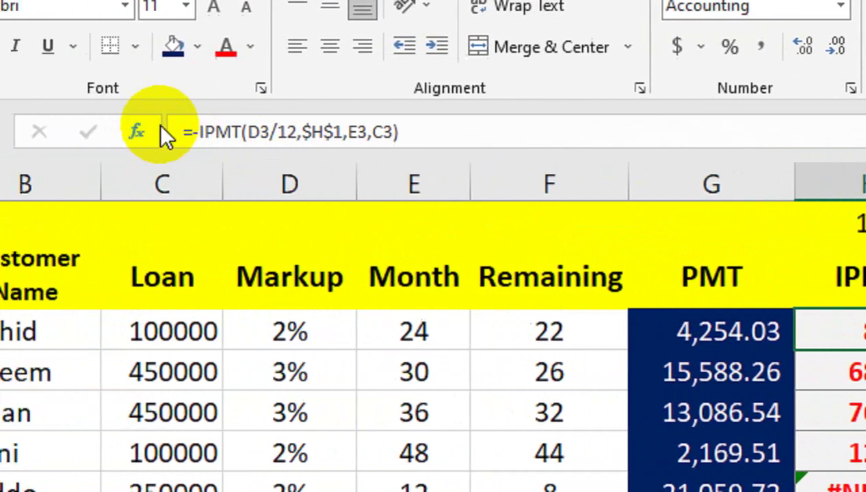
pyautogui.click(192, 132)
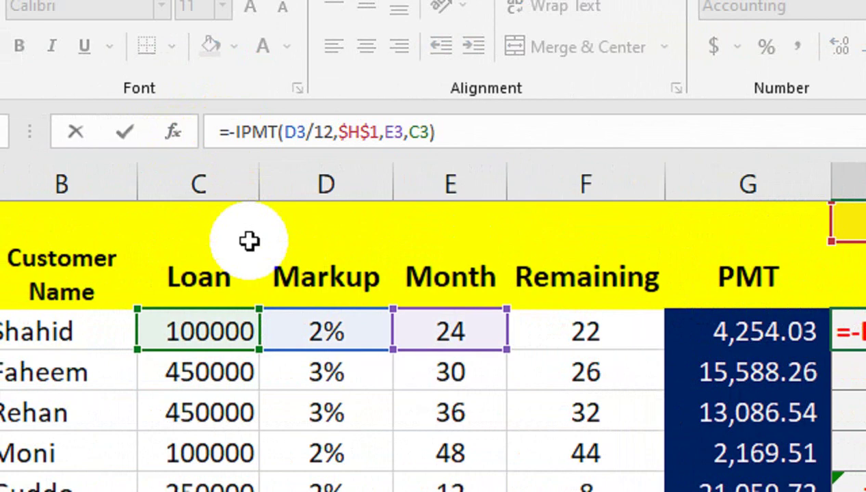
pyautogui.write('IF(E3-')
pyautogui.press('Left')
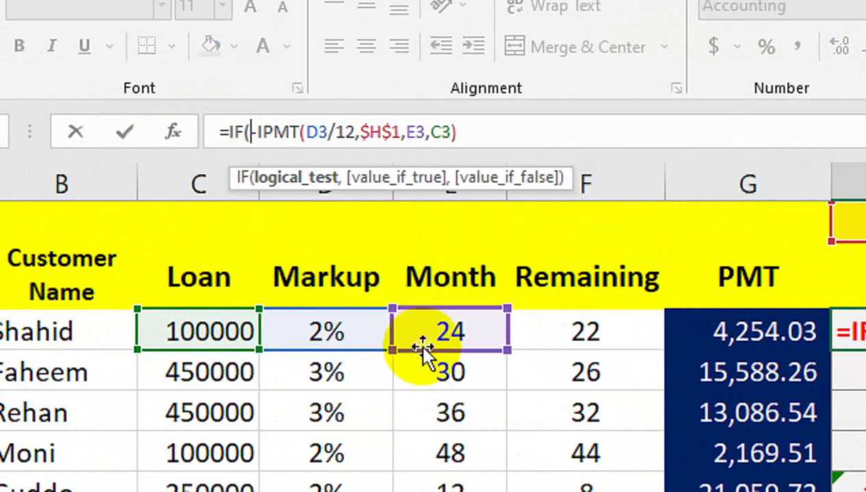
pyautogui.click(445, 339)
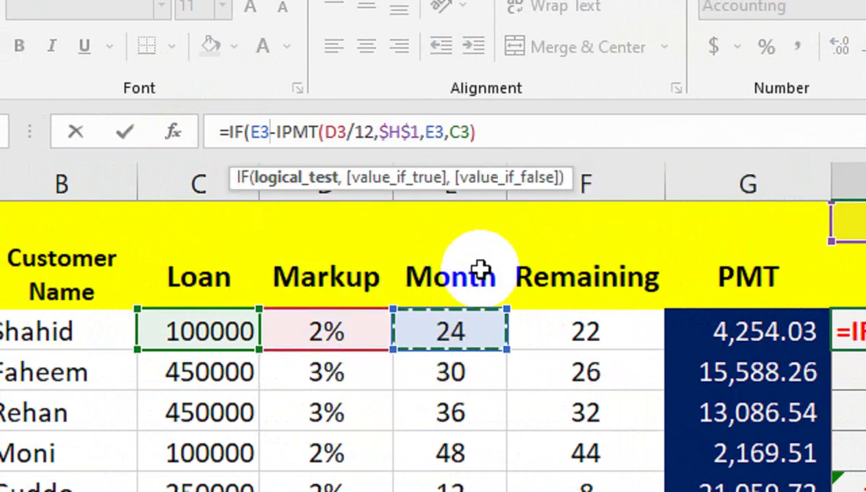
pyautogui.write('>')
pyautogui.hscroll(3, 682, 209)
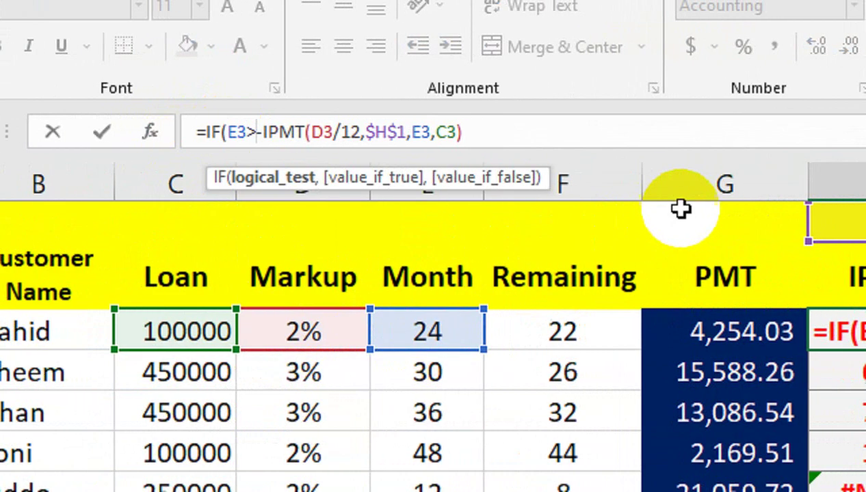
pyautogui.click(649, 214)
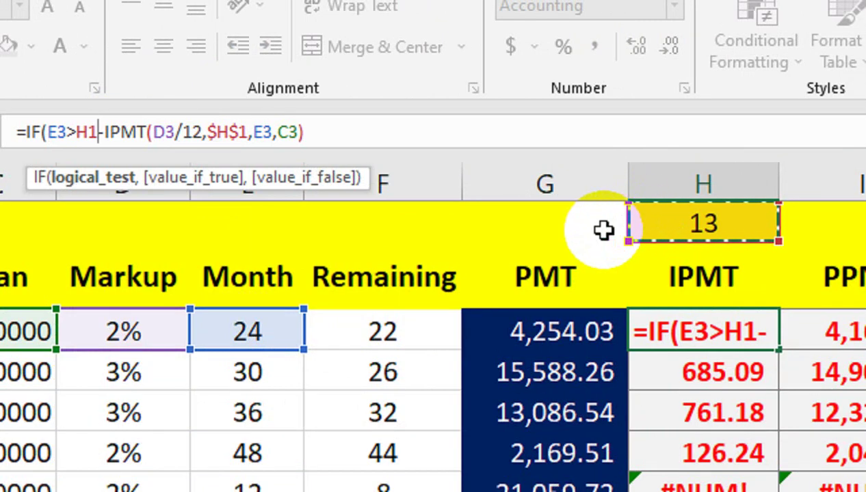
# - Complete the IF in H3 with the bracketed IPMT as true value and "" as false value, and fill it down the IPMT column
pyautogui.write(',')
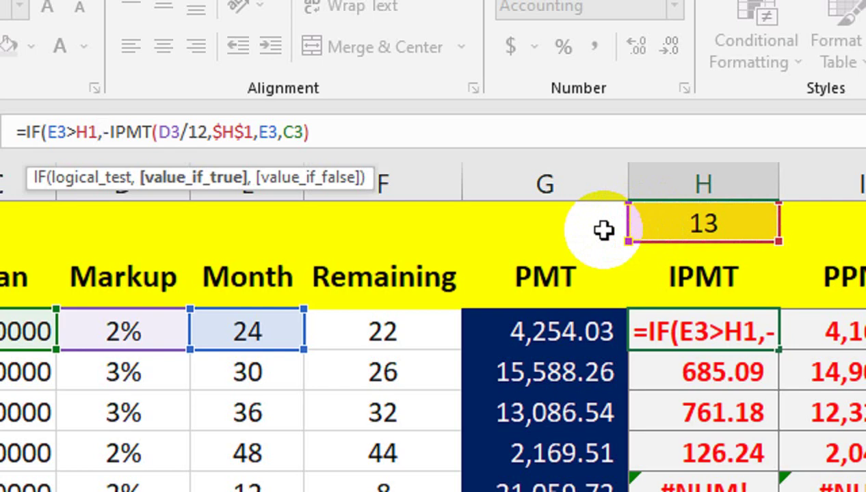
pyautogui.write('(')
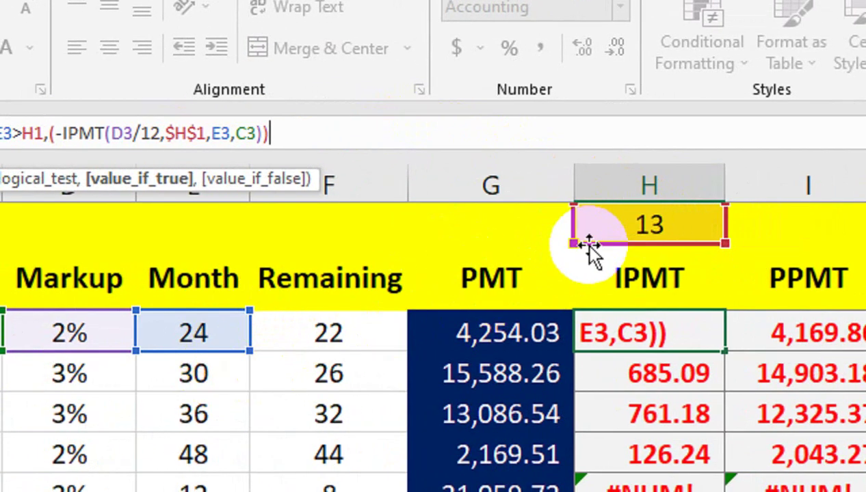
pyautogui.write(',')
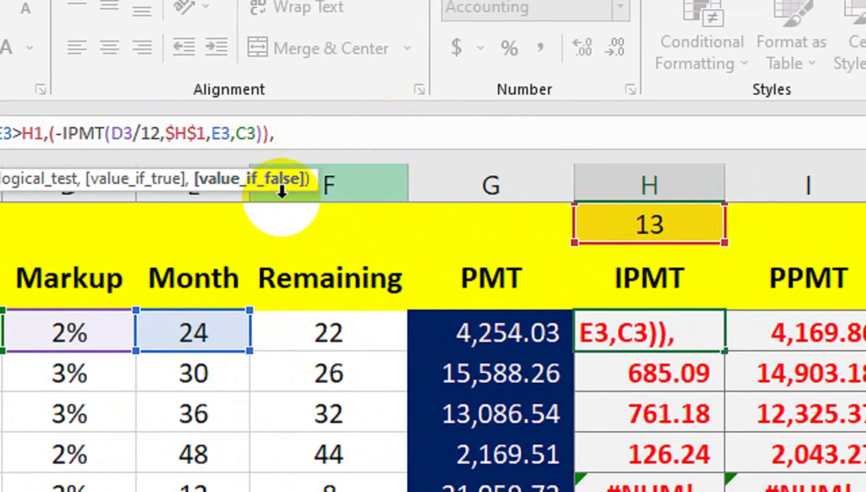
pyautogui.write('"")')
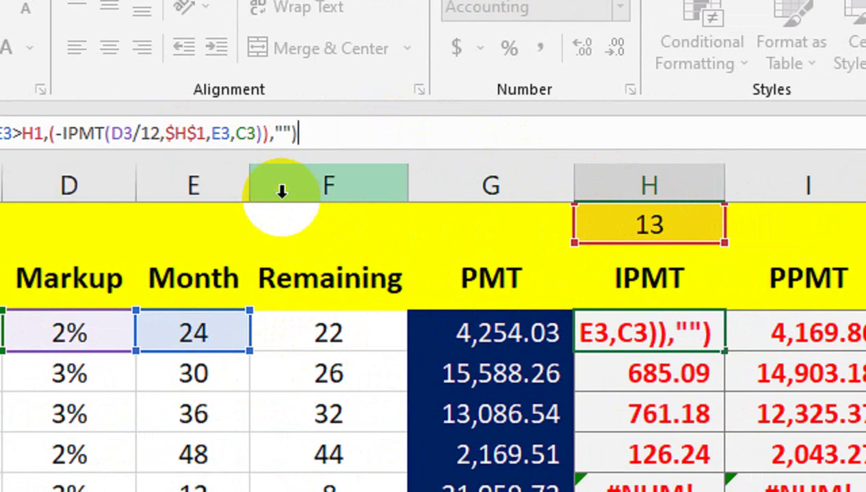
pyautogui.press('Return')
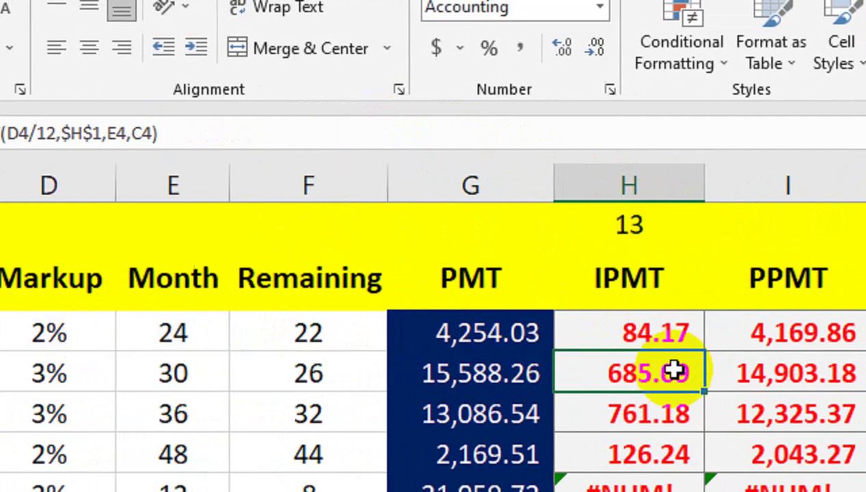
pyautogui.press('Up')
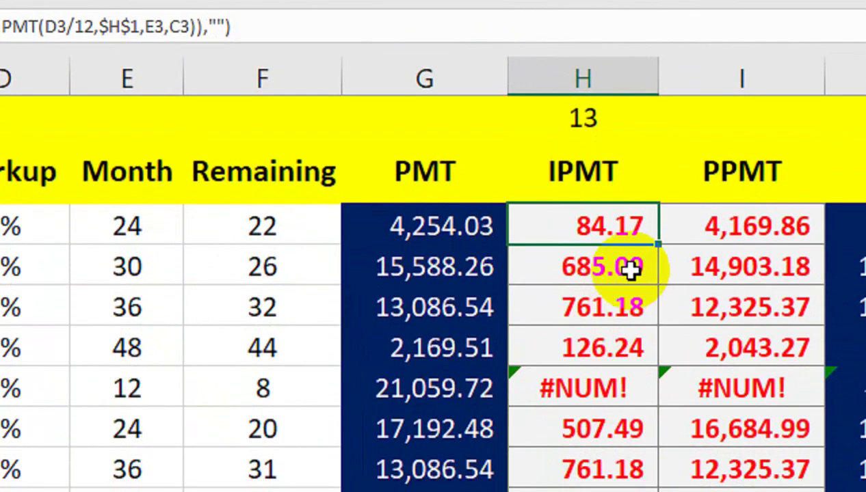
pyautogui.moveTo(656, 245); pyautogui.dragTo(656, 491)
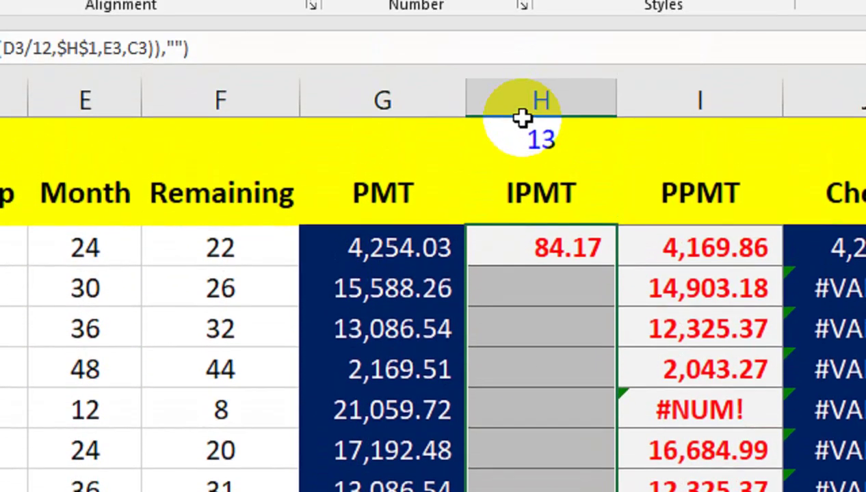
# - Make the H1 reference in H3's IF test absolute as $H$1 and refill the formula down the IPMT column for all customers
pyautogui.click(509, 125)
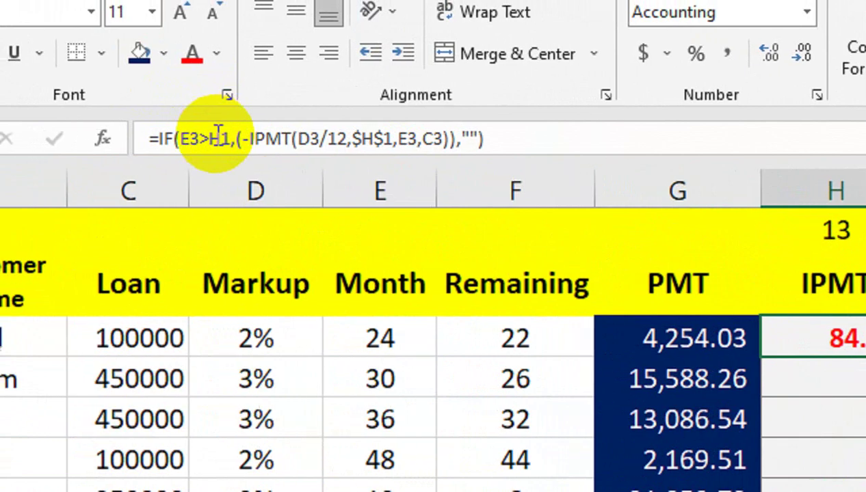
pyautogui.click(216, 136)
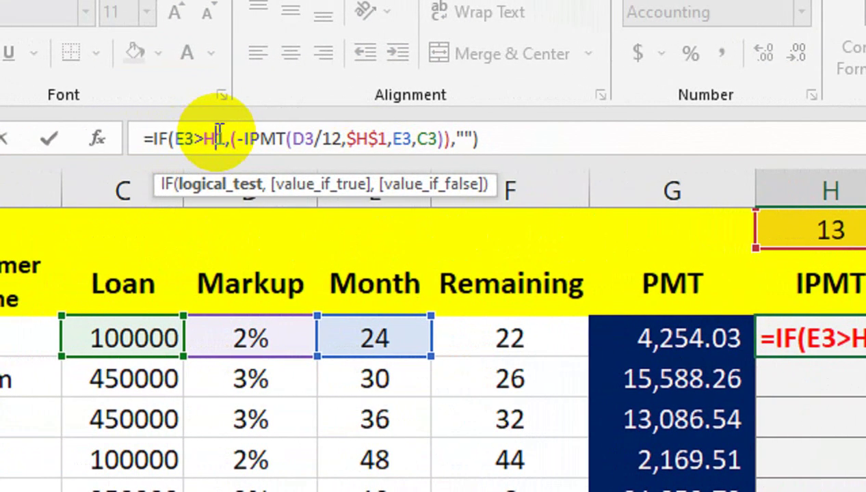
pyautogui.press('F4')
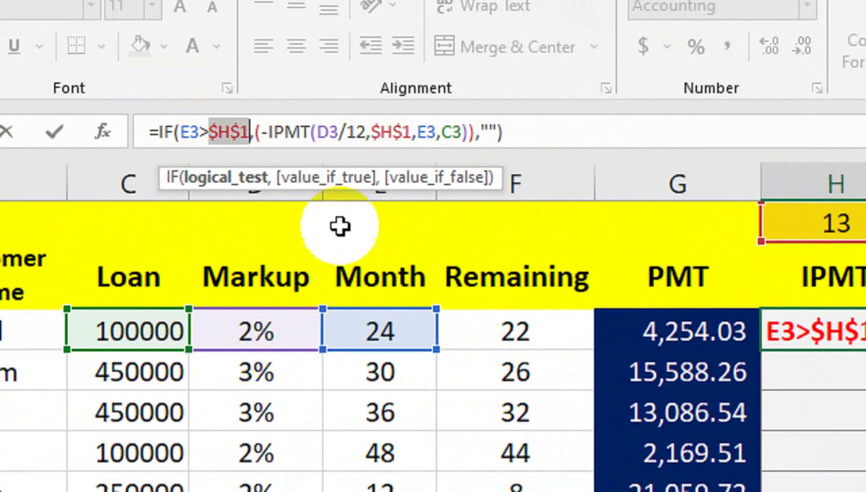
pyautogui.click(216, 125)
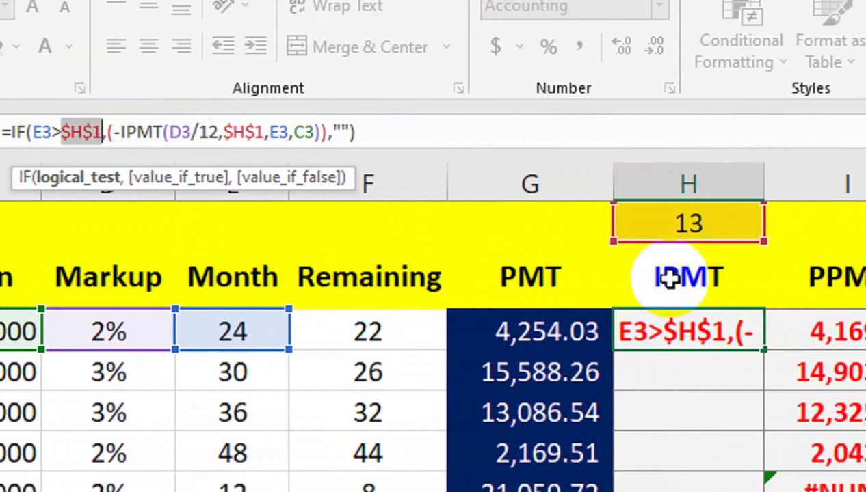
pyautogui.press('Return')
pyautogui.click(653, 326)
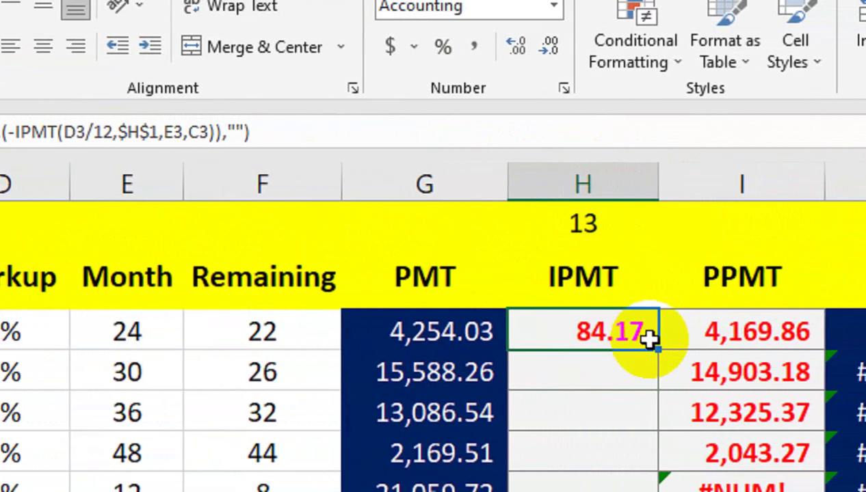
pyautogui.moveTo(721, 350); pyautogui.dragTo(651, 397)
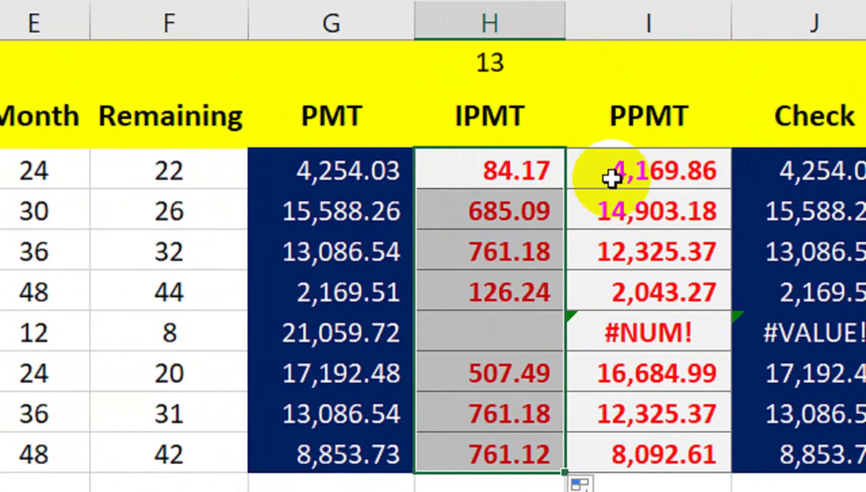
# - Begin wrapping the PPMT formula in I3 in an IF with the logical test E3>$H$1
pyautogui.click(611, 177)
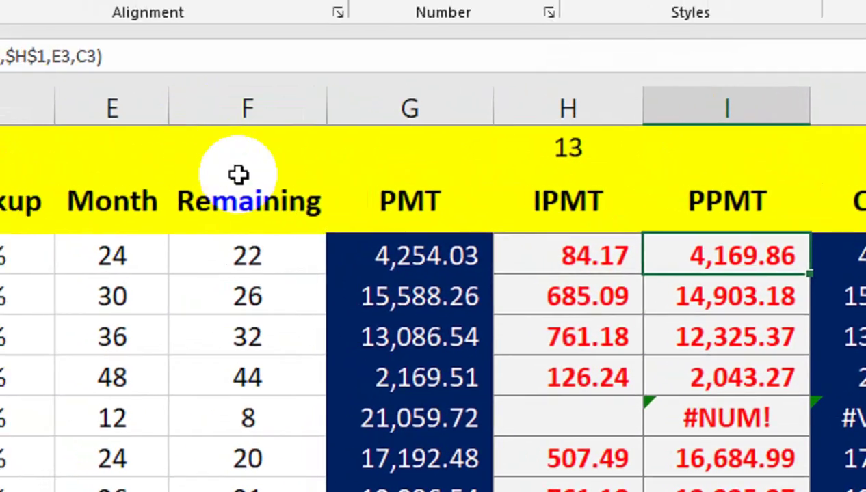
pyautogui.click(602, 256)
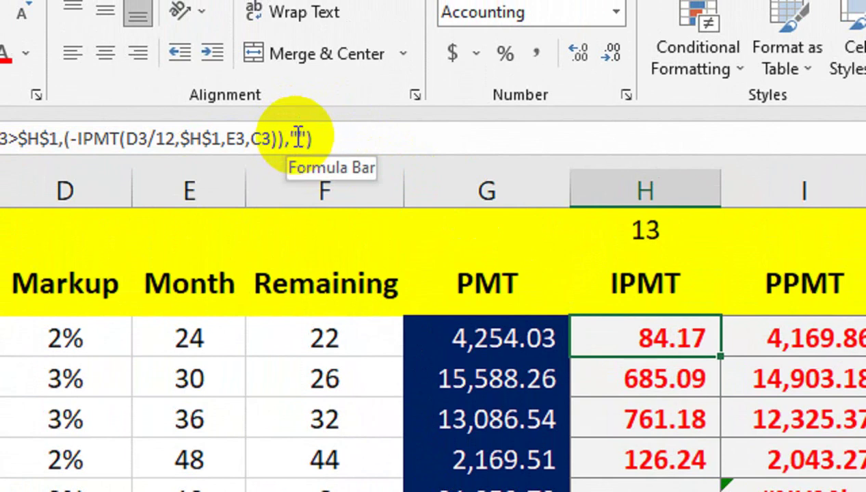
pyautogui.click(739, 338)
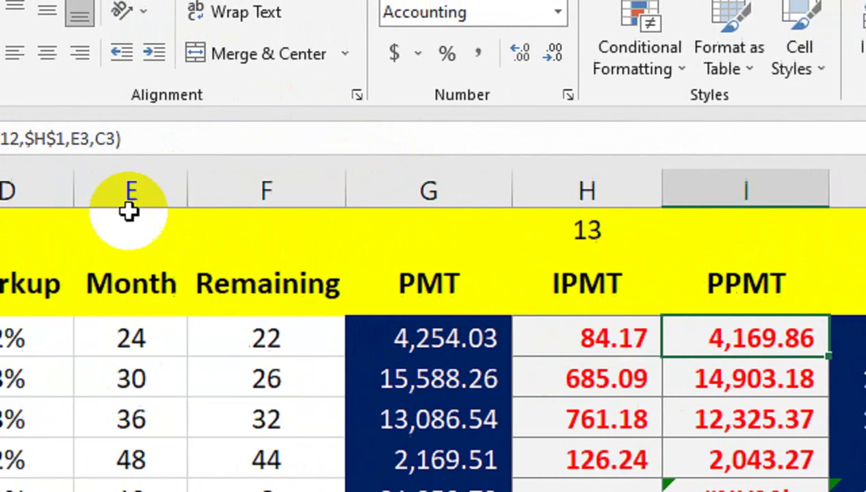
pyautogui.click(162, 139)
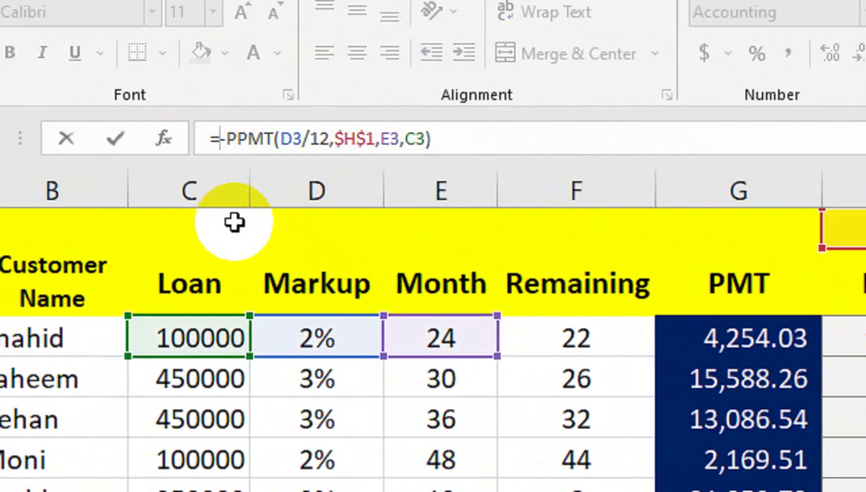
pyautogui.write('IF(')
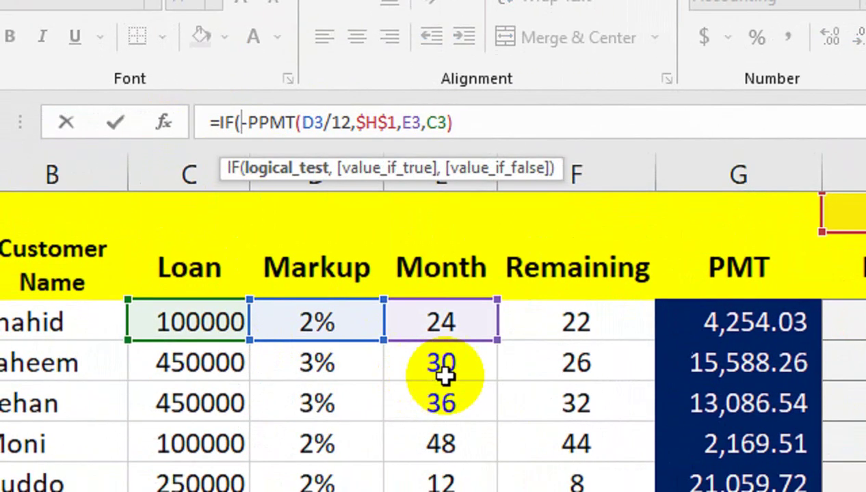
pyautogui.click(469, 335)
pyautogui.write('>')
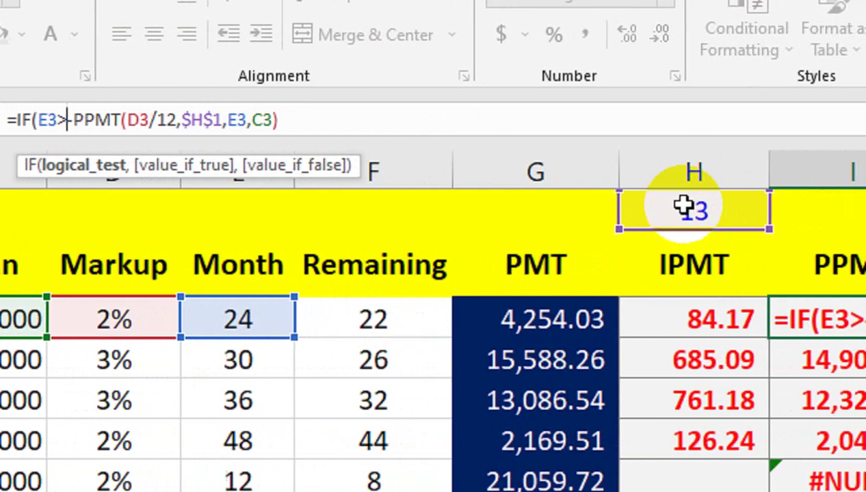
pyautogui.click(843, 210)
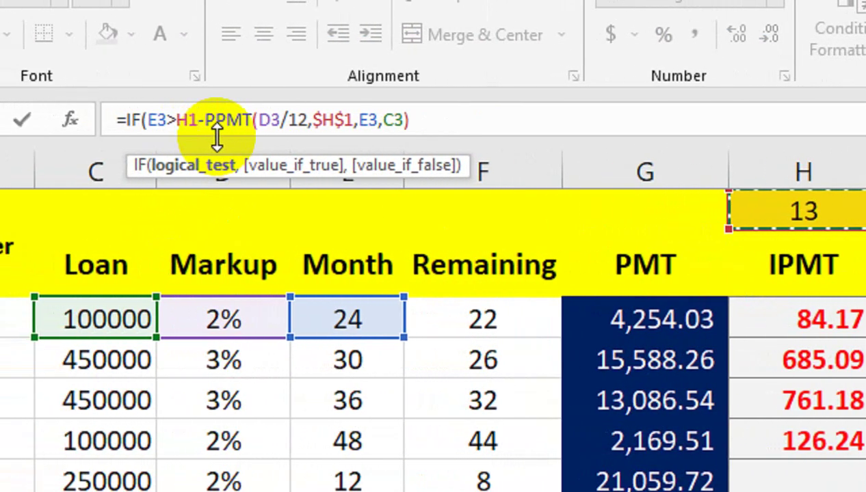
pyautogui.press('F4')
# - Complete the IF in I3 with the bracketed PPMT as true value and "COMPLETE" as false value, and fill it down the PPMT column
pyautogui.write(',')
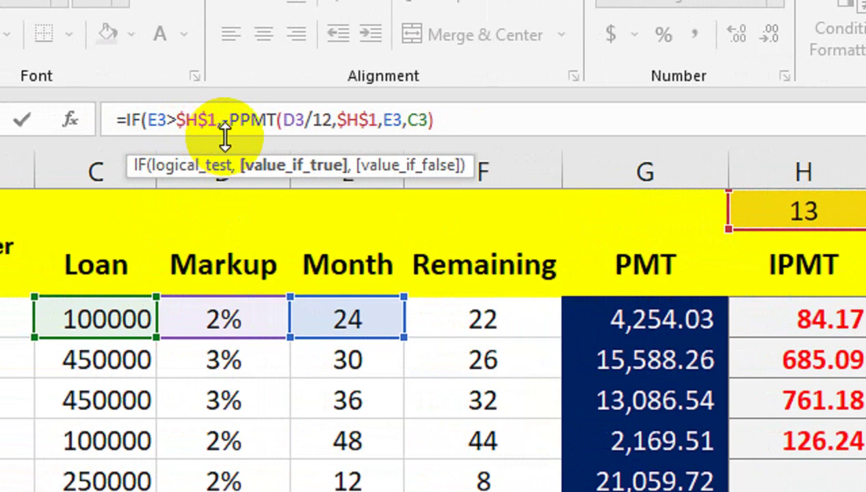
pyautogui.write('(')
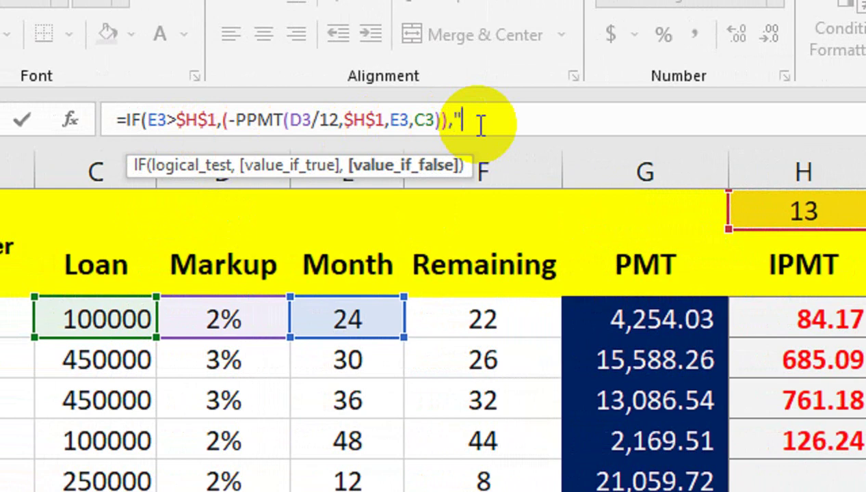
pyautogui.write(')')
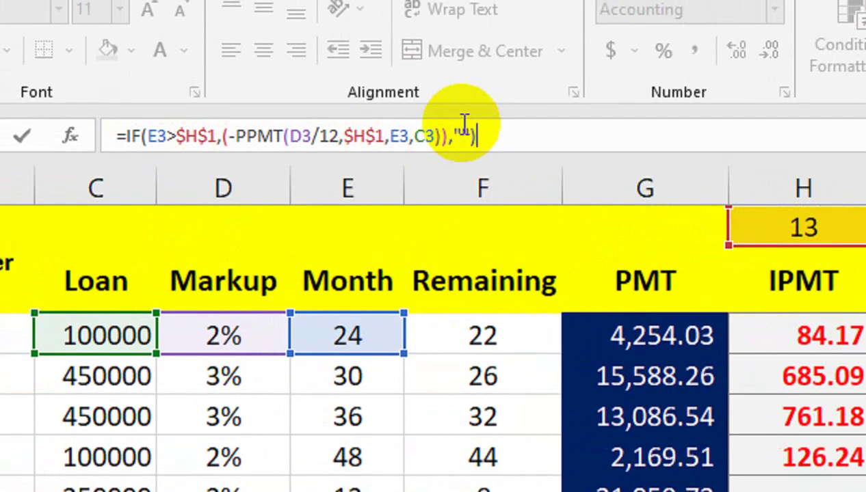
pyautogui.click(462, 120)
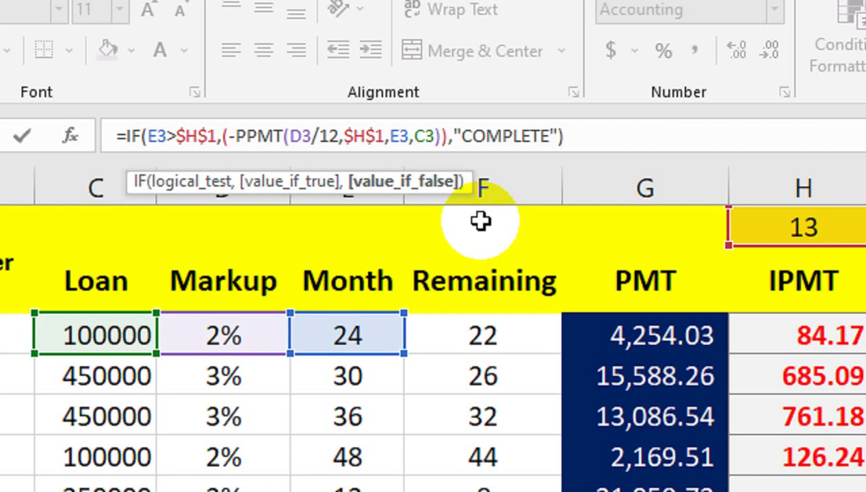
pyautogui.write('COMPLETE')
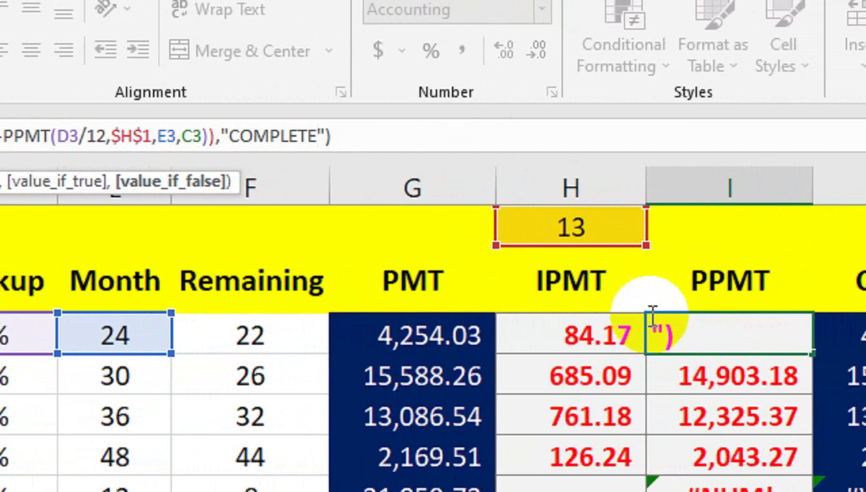
pyautogui.press('Return')
pyautogui.click(653, 331)
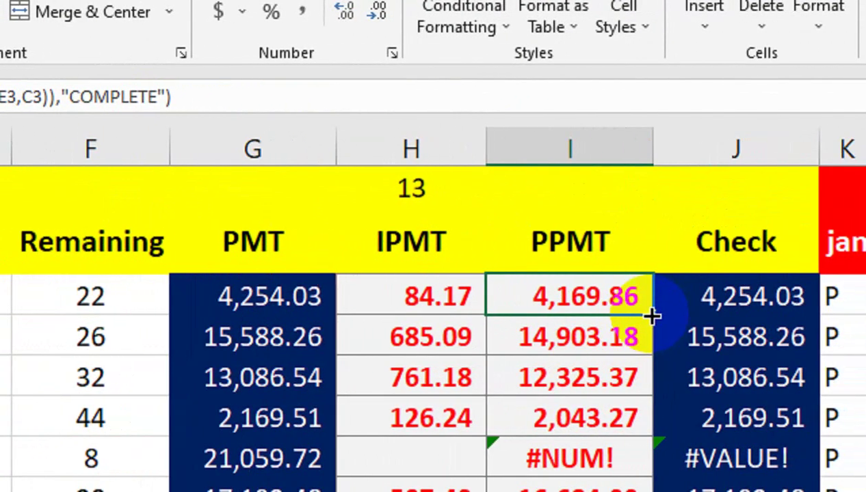
pyautogui.moveTo(653, 315); pyautogui.dragTo(635, 372)
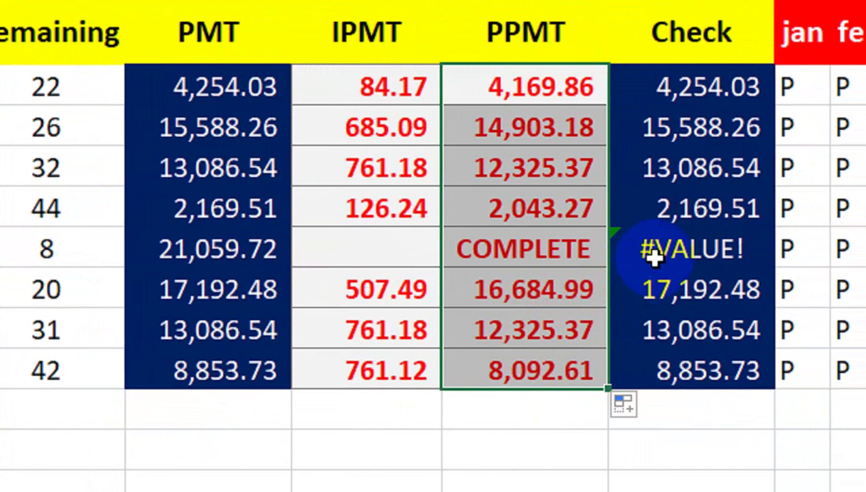
# - Begin wrapping the Check formula H3+I3 in J3 in an IFERROR function
pyautogui.click(709, 243)
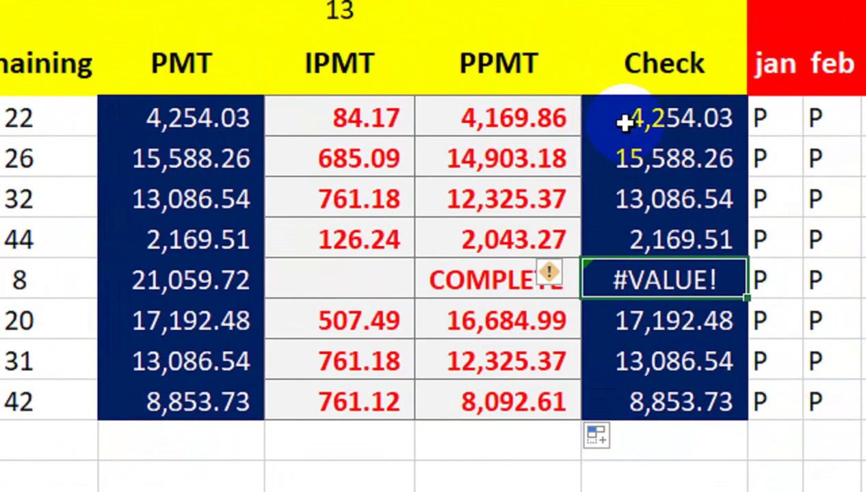
pyautogui.doubleClick(633, 88)
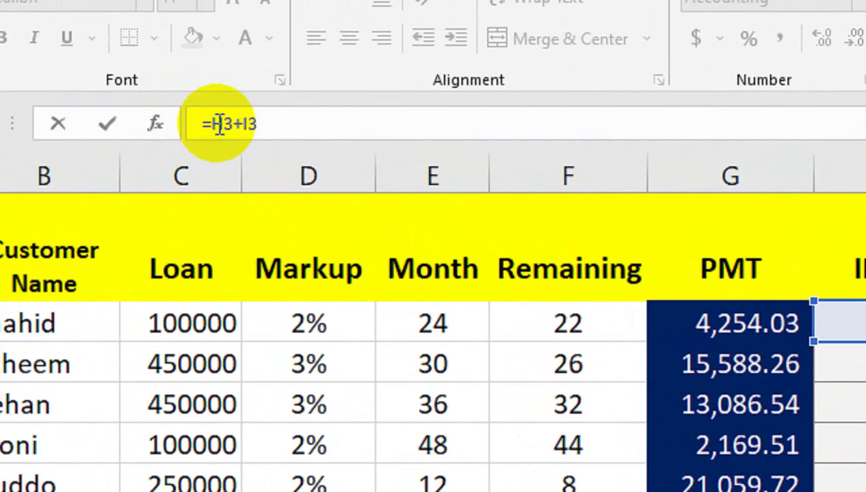
pyautogui.click(219, 124)
pyautogui.write('IF')
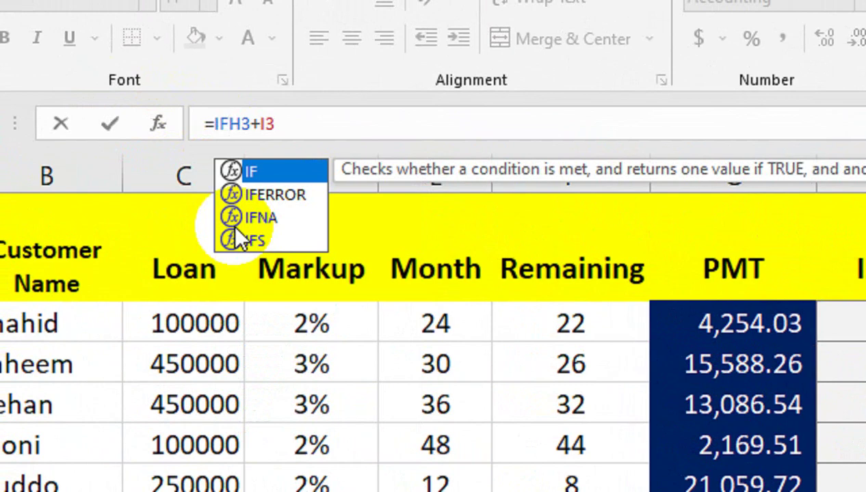
pyautogui.press('End')
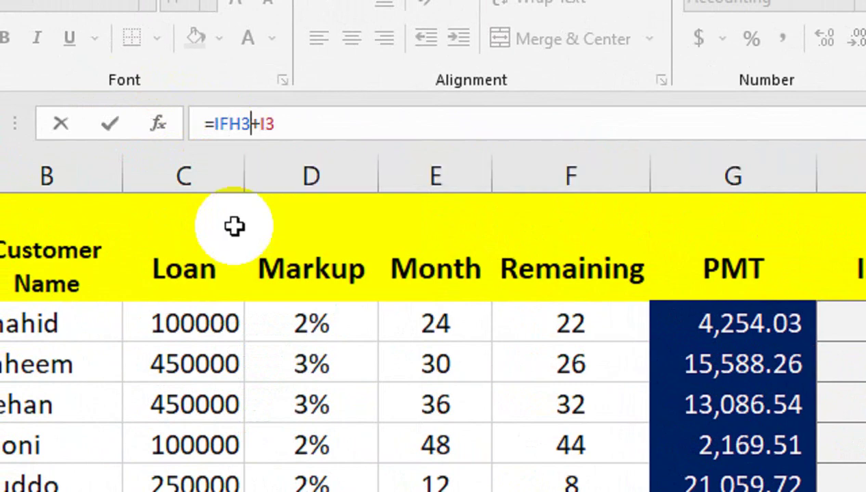
pyautogui.press('BackSpace')
pyautogui.write('F')
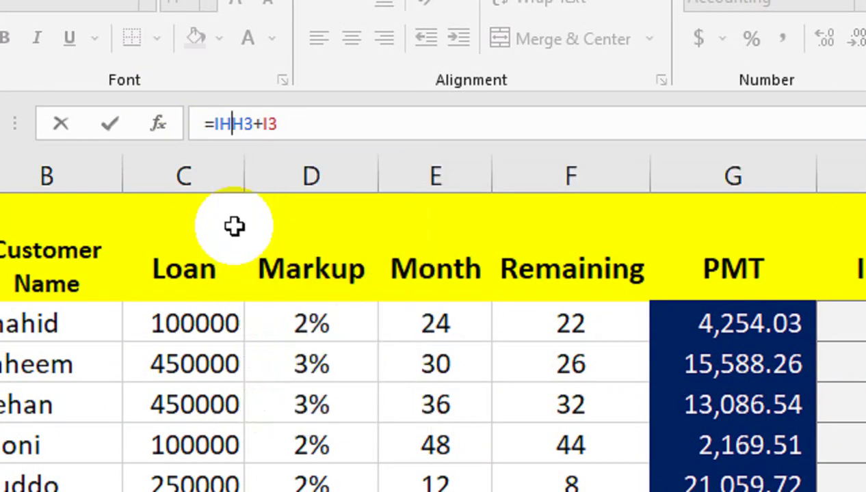
pyautogui.press('Down')
pyautogui.press('Tab')
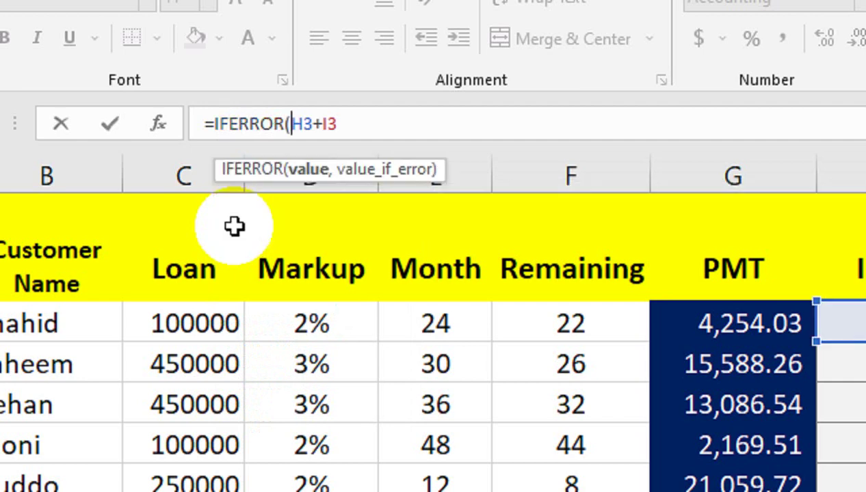
# - Complete the IFERROR in J3 with "COMPLETE" as the error value and fill it down the Check column
pyautogui.click(487, 140)
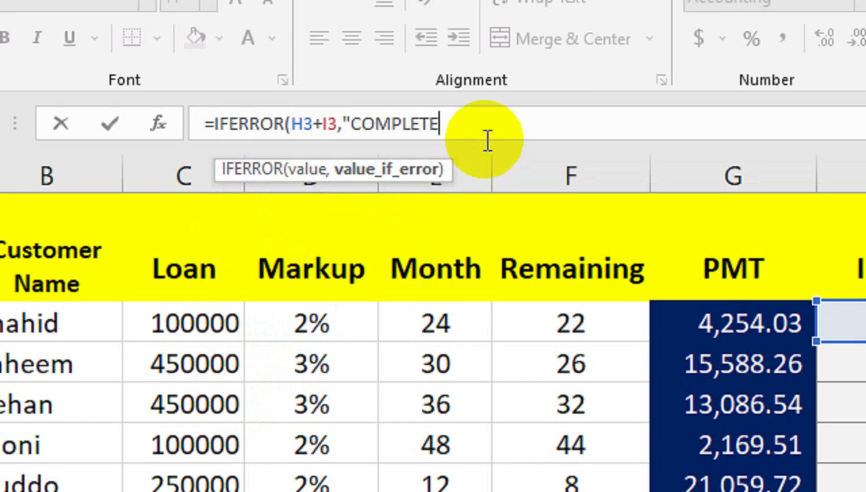
pyautogui.write('"')
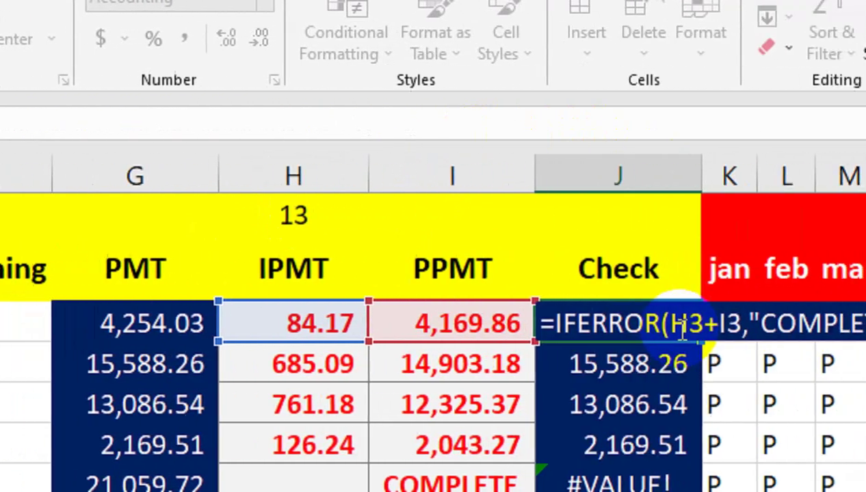
pyautogui.press('Return')
pyautogui.click(648, 328)
pyautogui.moveTo(649, 328)
pyautogui.mouseDown()
pyautogui.moveTo(654, 344)
pyautogui.moveTo(628, 419)
pyautogui.moveTo(650, 337)
pyautogui.mouseUp()
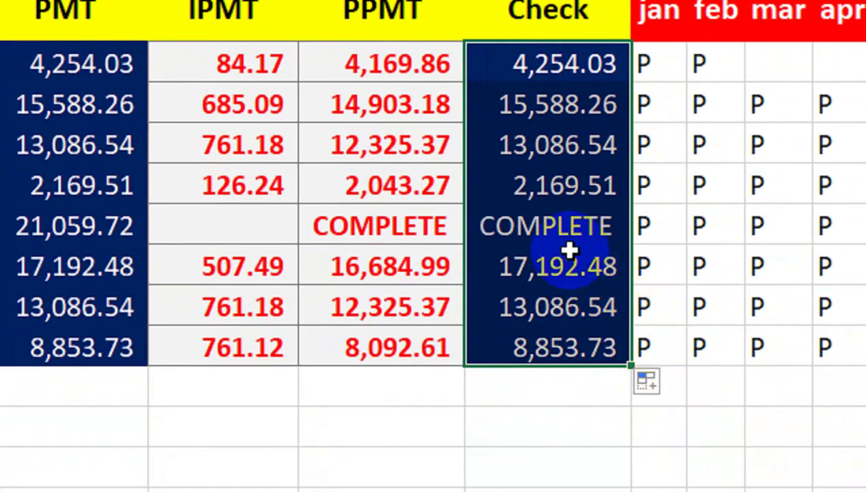
# - Set the period number in H1 to 12 to test the last month of the 12-month loan
pyautogui.click(543, 224)
pyautogui.click(385, 233)
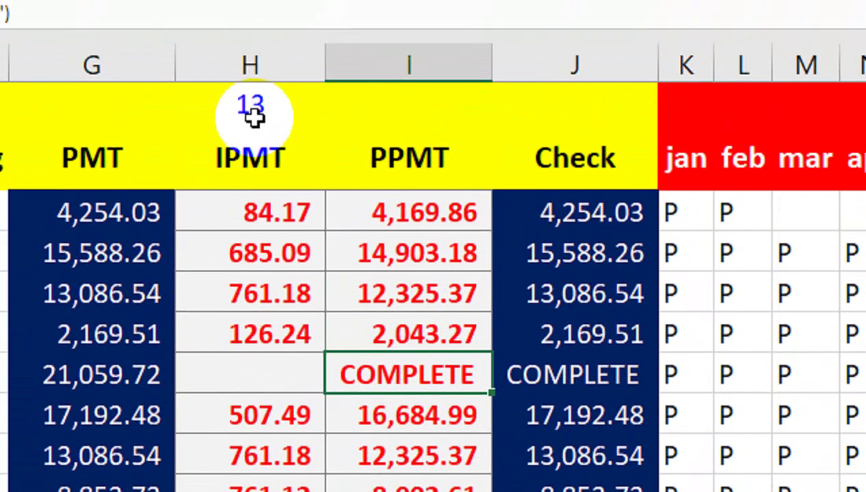
pyautogui.click(253, 115)
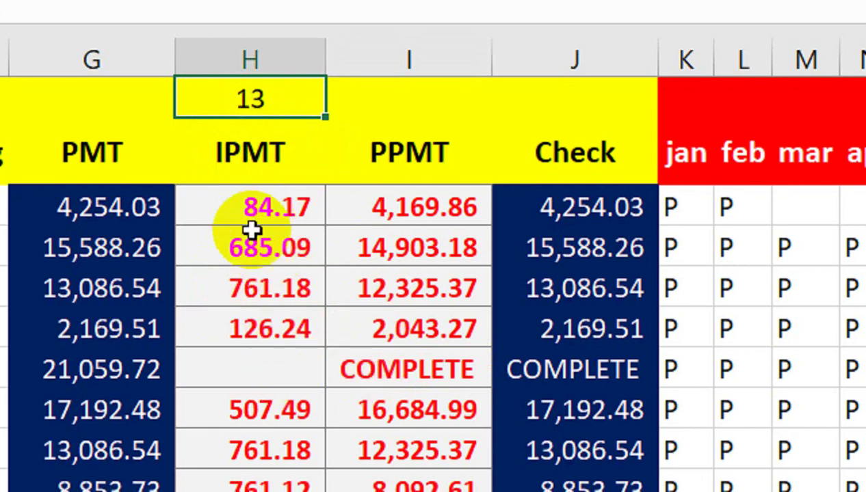
pyautogui.click(243, 198)
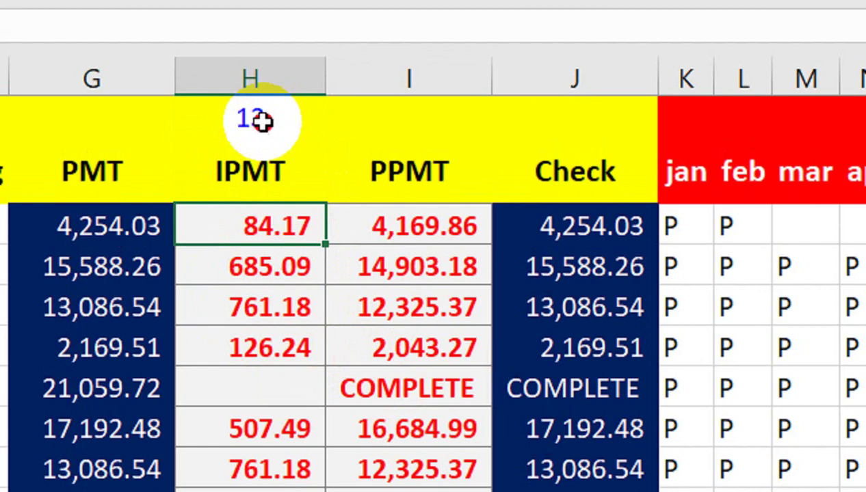
pyautogui.click(262, 101)
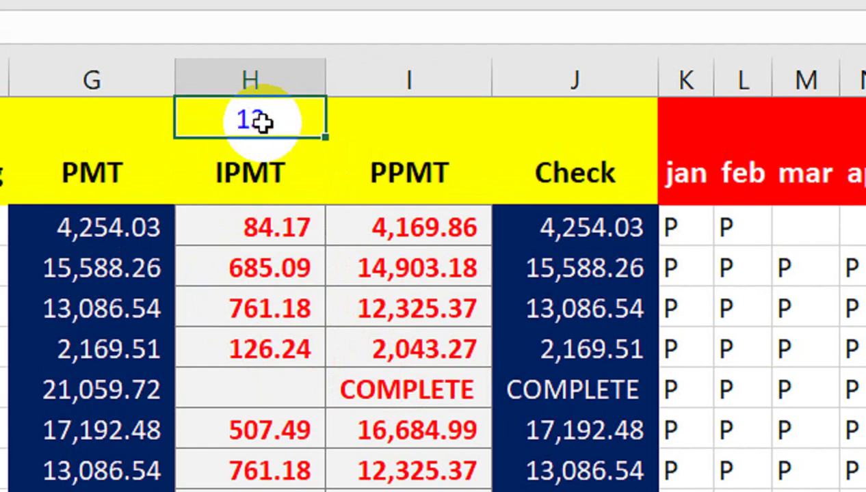
pyautogui.write('12')
pyautogui.press('Return')
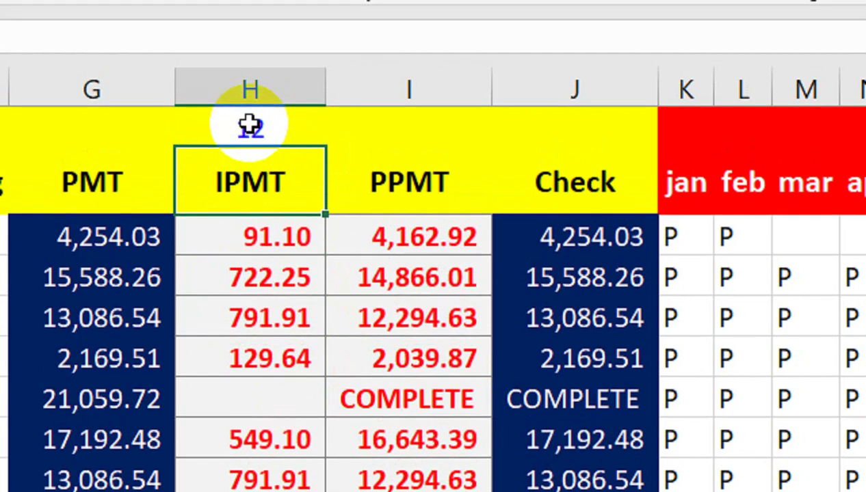
# - Change the IF test in H3 to E3>=$H$1 and refill the formula down the IPMT column
pyautogui.click(262, 234)
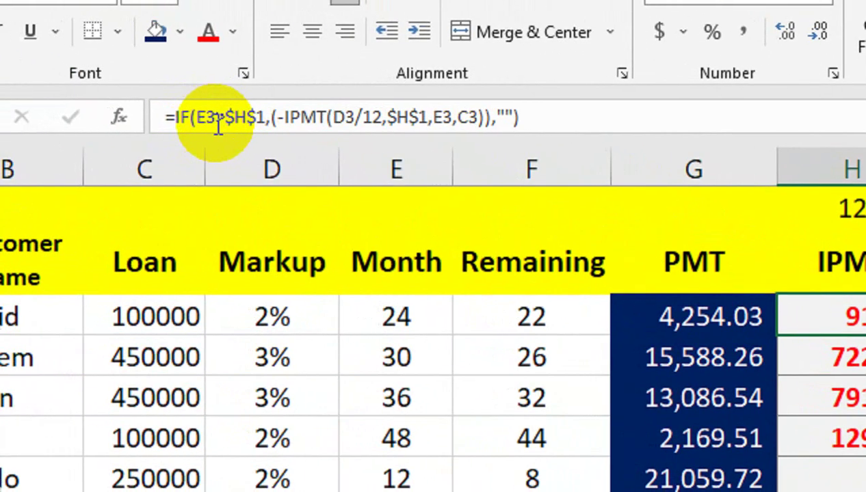
pyautogui.click(225, 123)
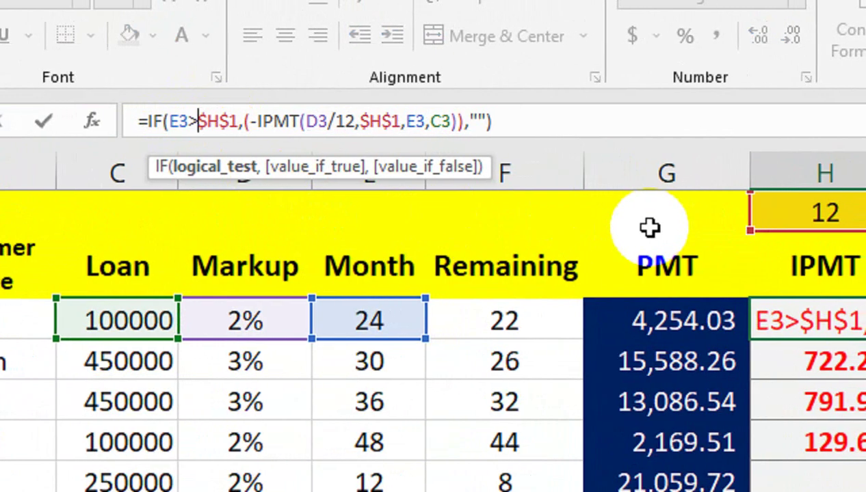
pyautogui.press('F4')
pyautogui.press('F4')
pyautogui.press('F4')
pyautogui.press('F4')
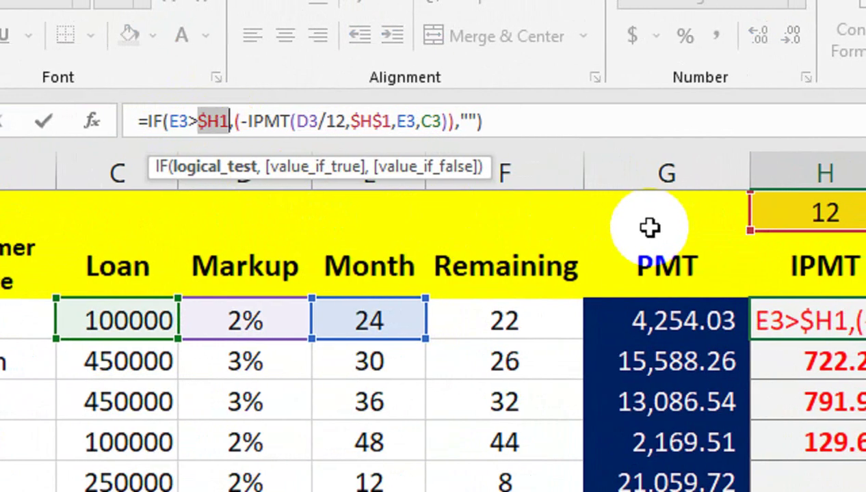
pyautogui.click(197, 120)
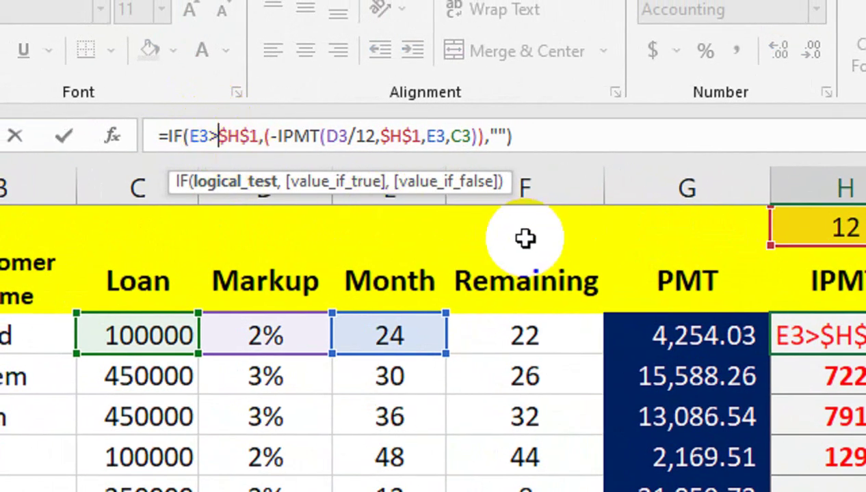
pyautogui.write('=')
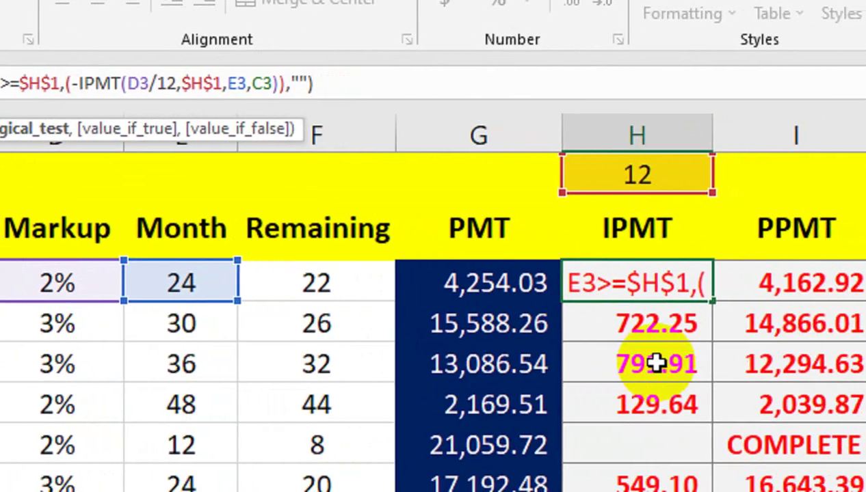
pyautogui.press('Return')
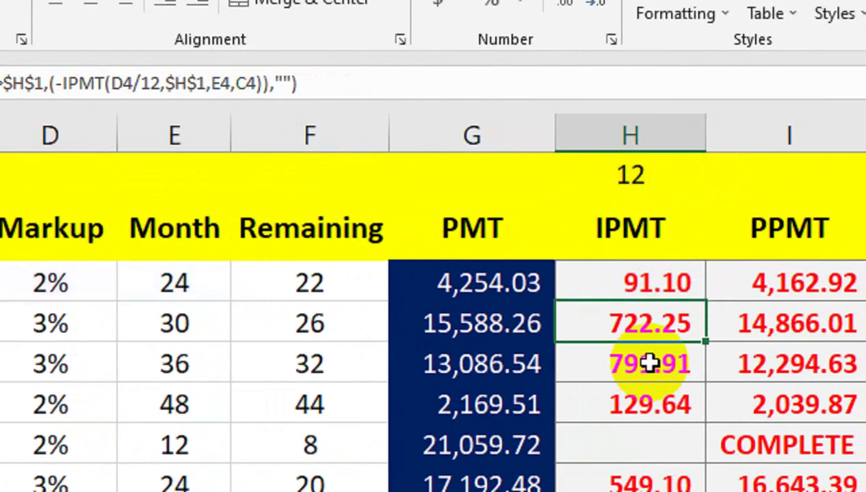
pyautogui.click(643, 294)
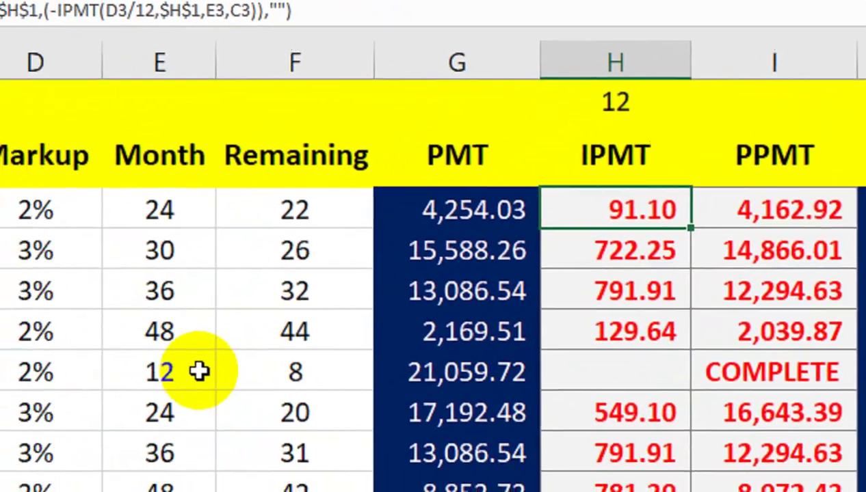
pyautogui.doubleClick(645, 222)
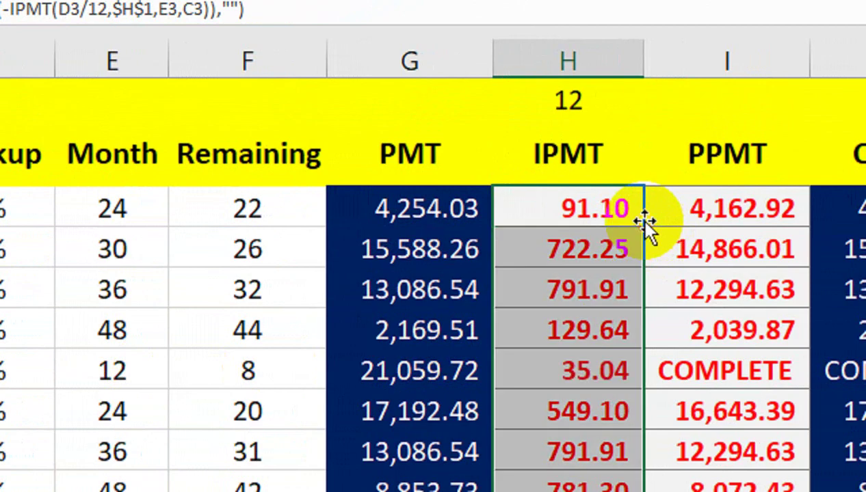
# - Change the IF test in I3 to E3>=$H$1 and refill the formula down the PPMT column
pyautogui.click(690, 206)
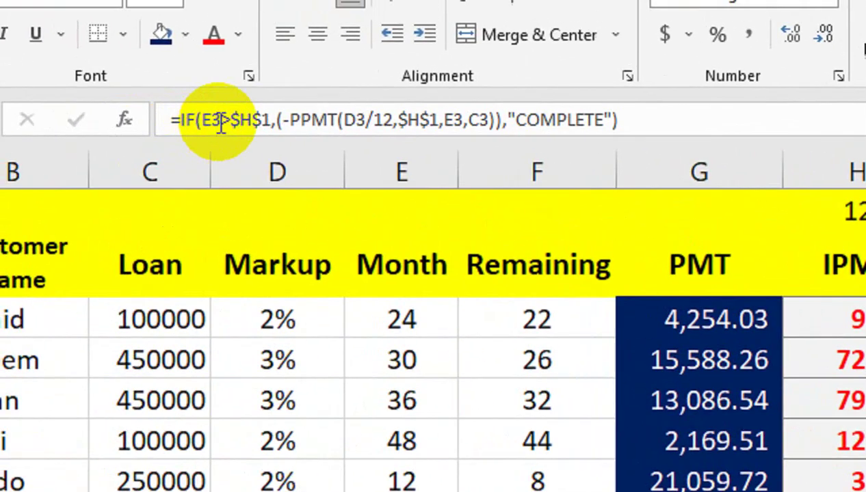
pyautogui.click(228, 129)
pyautogui.write('=')
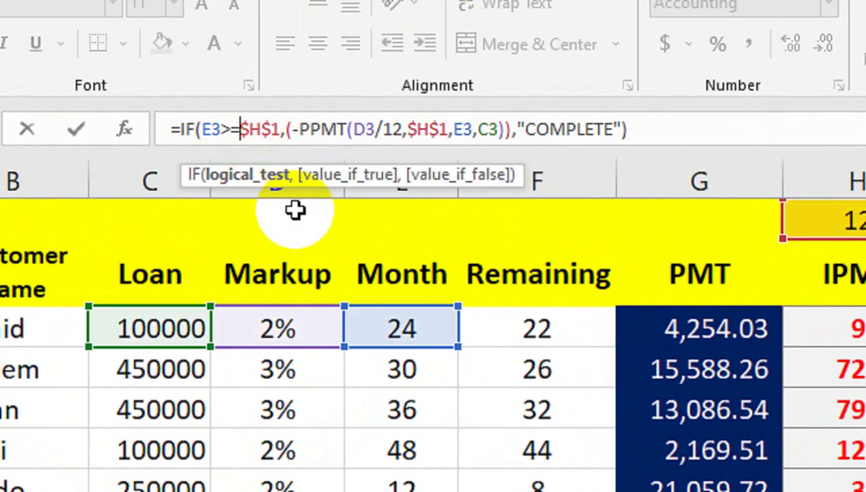
pyautogui.press('Return')
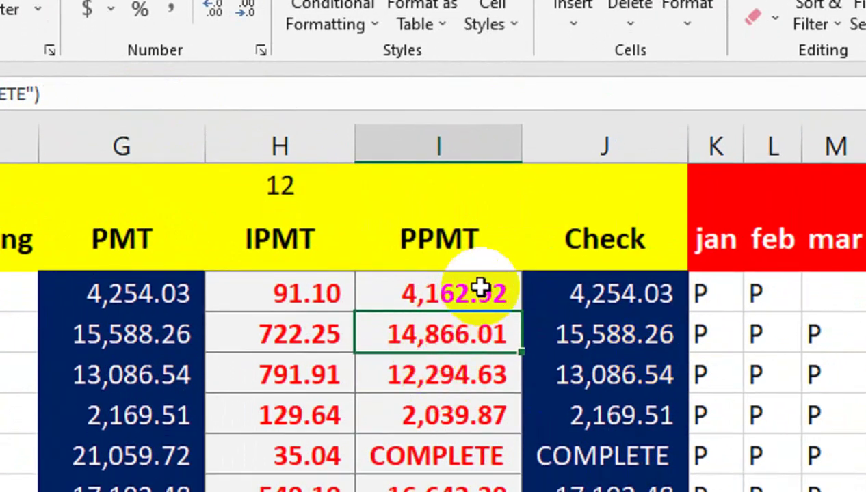
pyautogui.click(480, 314)
pyautogui.doubleClick(521, 335)
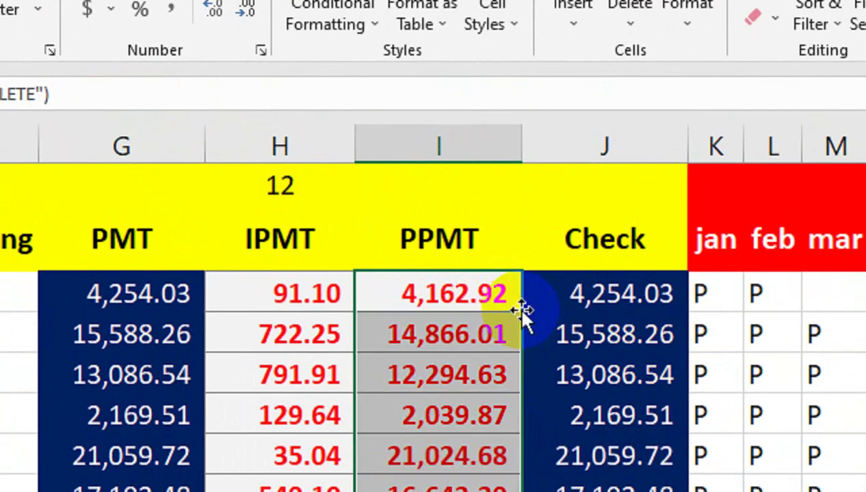
# - Set the period number in H1 to 13 to test a period beyond the 12-month loan
pyautogui.click(592, 295)
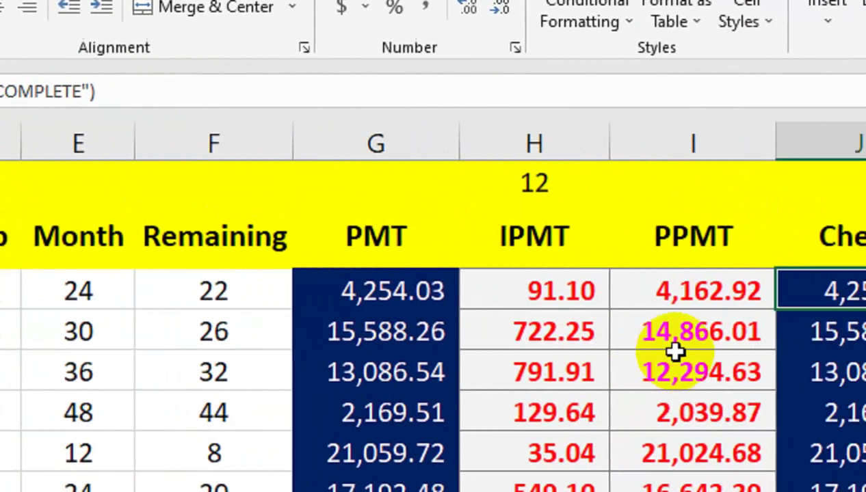
pyautogui.click(810, 429)
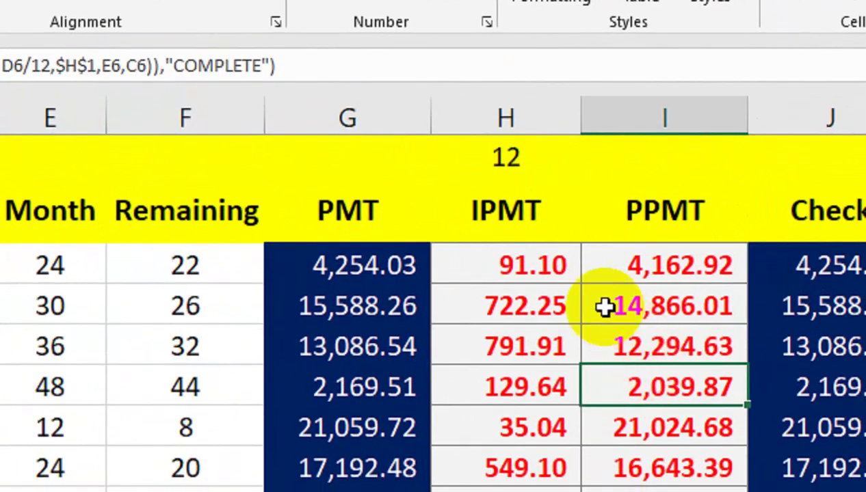
pyautogui.click(528, 162)
pyautogui.write('13')
pyautogui.press('Return')
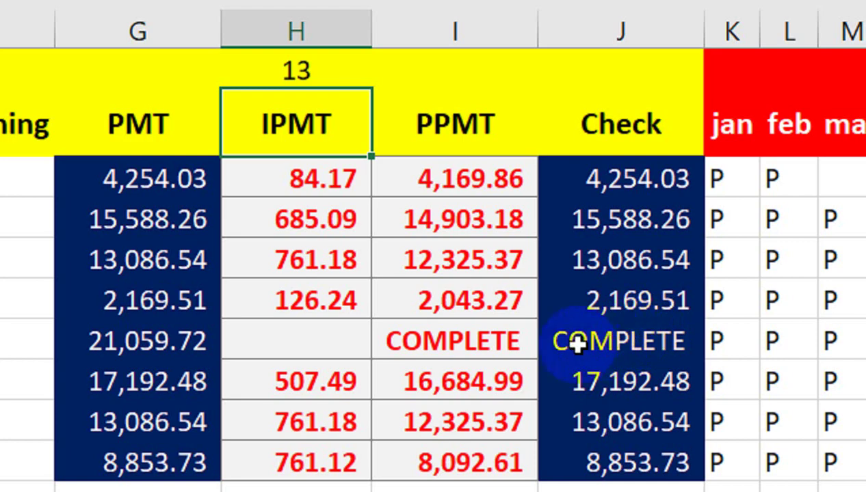
# - Replace "COMPLETE" with an empty string "" as the false value in I3 and refill the PPMT column
pyautogui.click(457, 172)
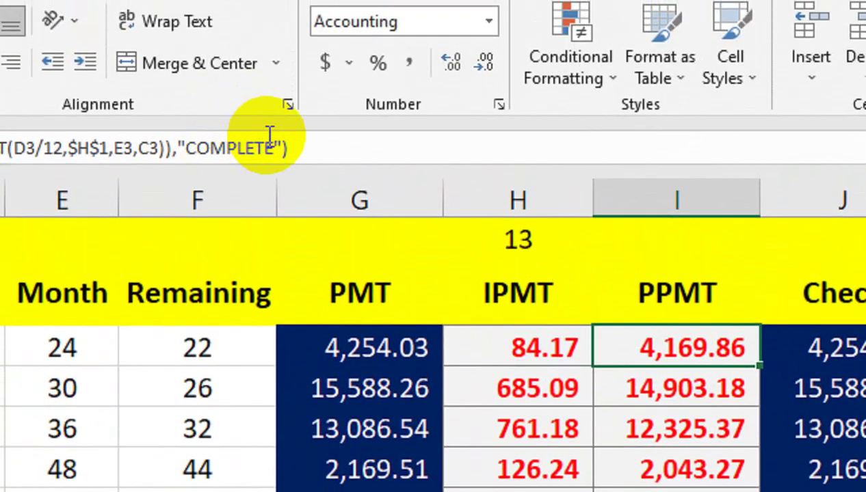
pyautogui.click(267, 141)
pyautogui.moveTo(268, 144); pyautogui.dragTo(187, 162)
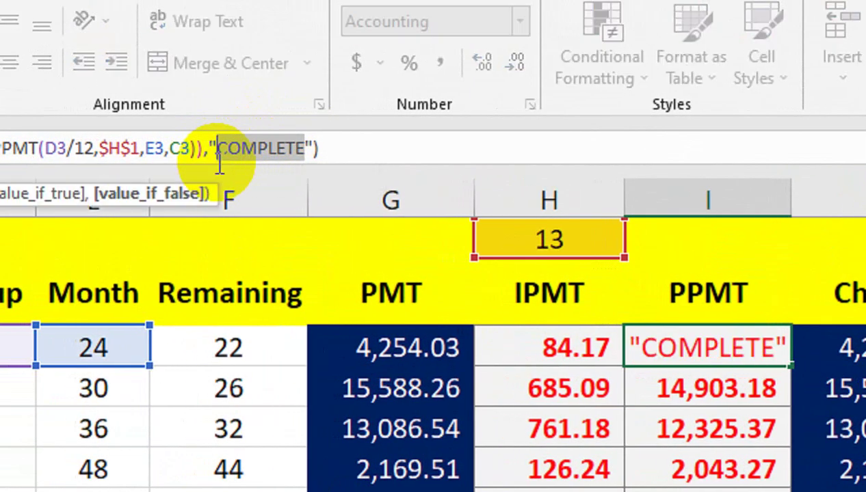
pyautogui.press('Delete')
pyautogui.press('Return')
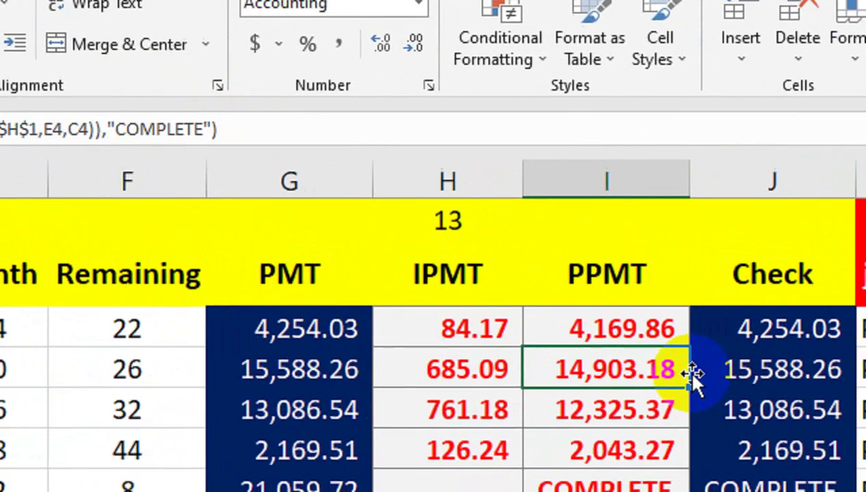
pyautogui.click(780, 362)
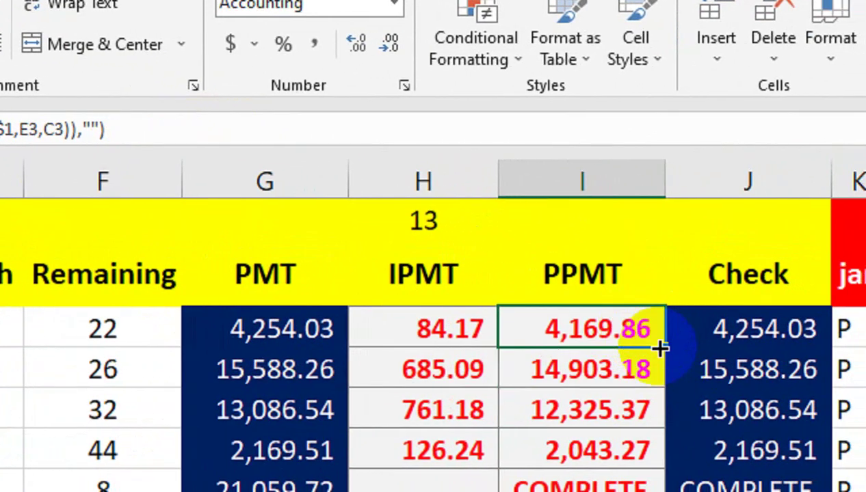
pyautogui.doubleClick(659, 348)
# - Replace "COMPLETE" with an empty string "" as the IFERROR value in J3 and refill the Check column
pyautogui.click(725, 342)
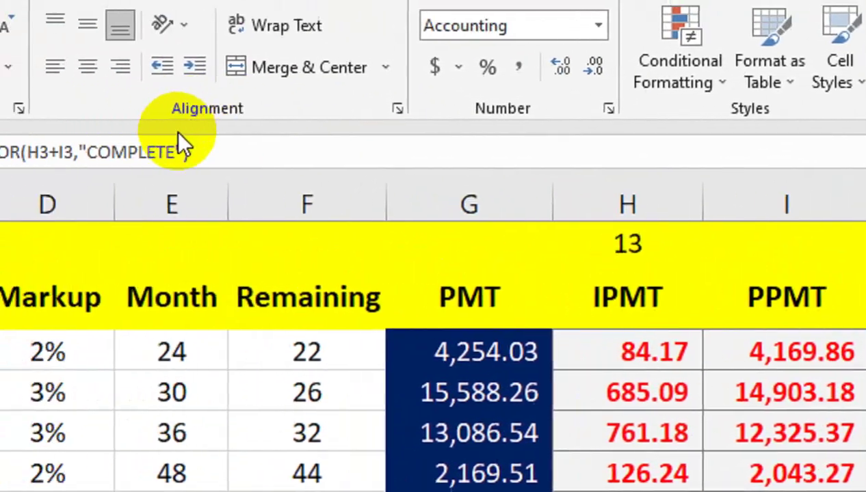
pyautogui.doubleClick(109, 152)
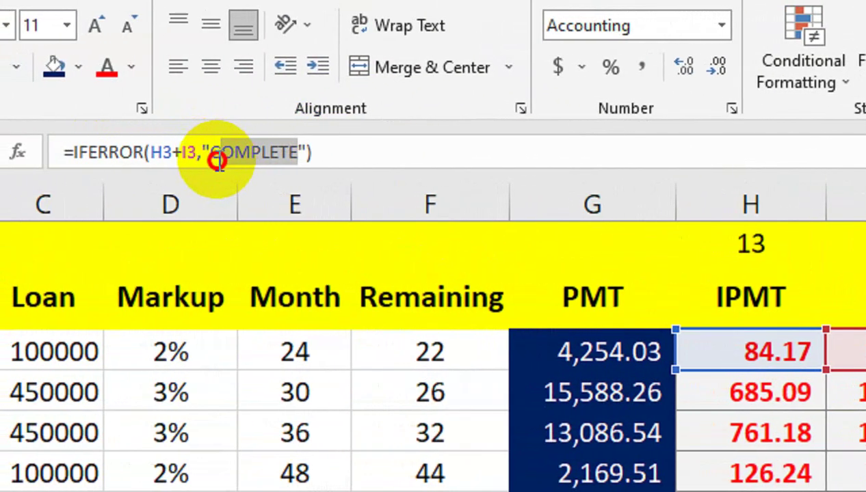
pyautogui.press('Delete')
pyautogui.press('Return')
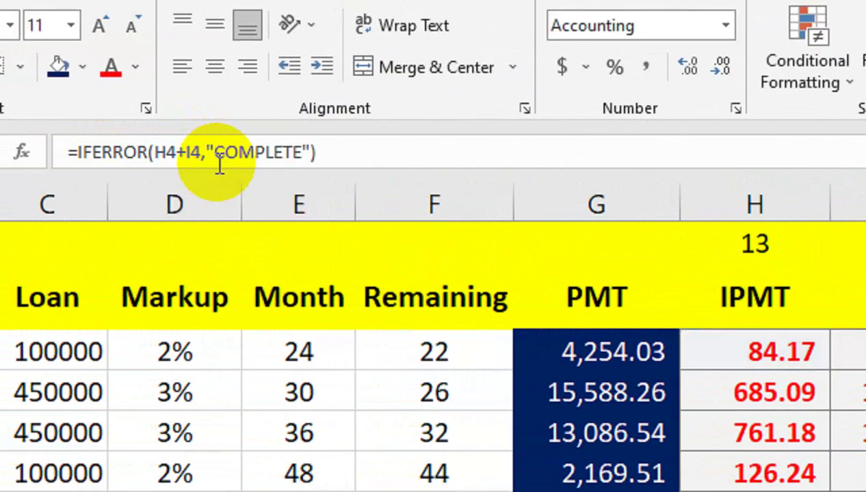
pyautogui.click(769, 349)
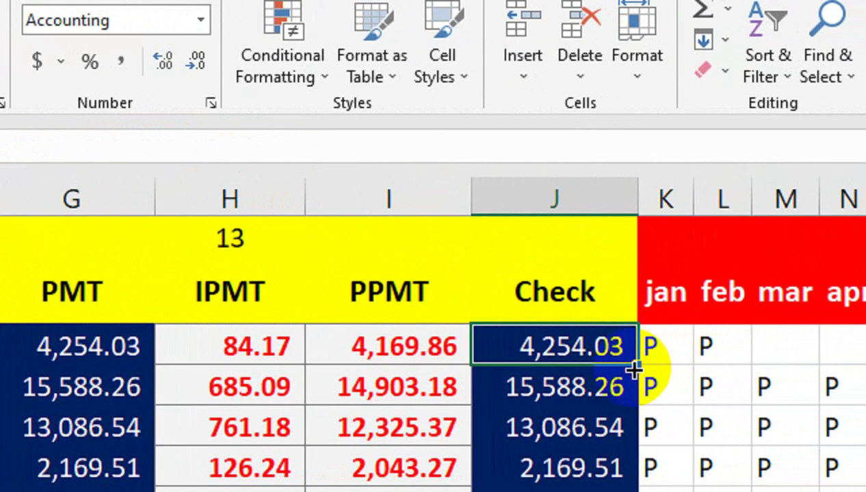
pyautogui.doubleClick(633, 369)
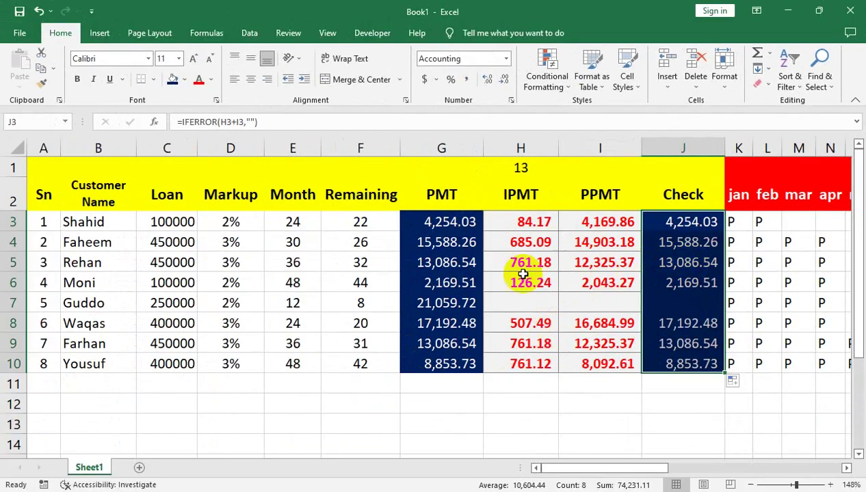